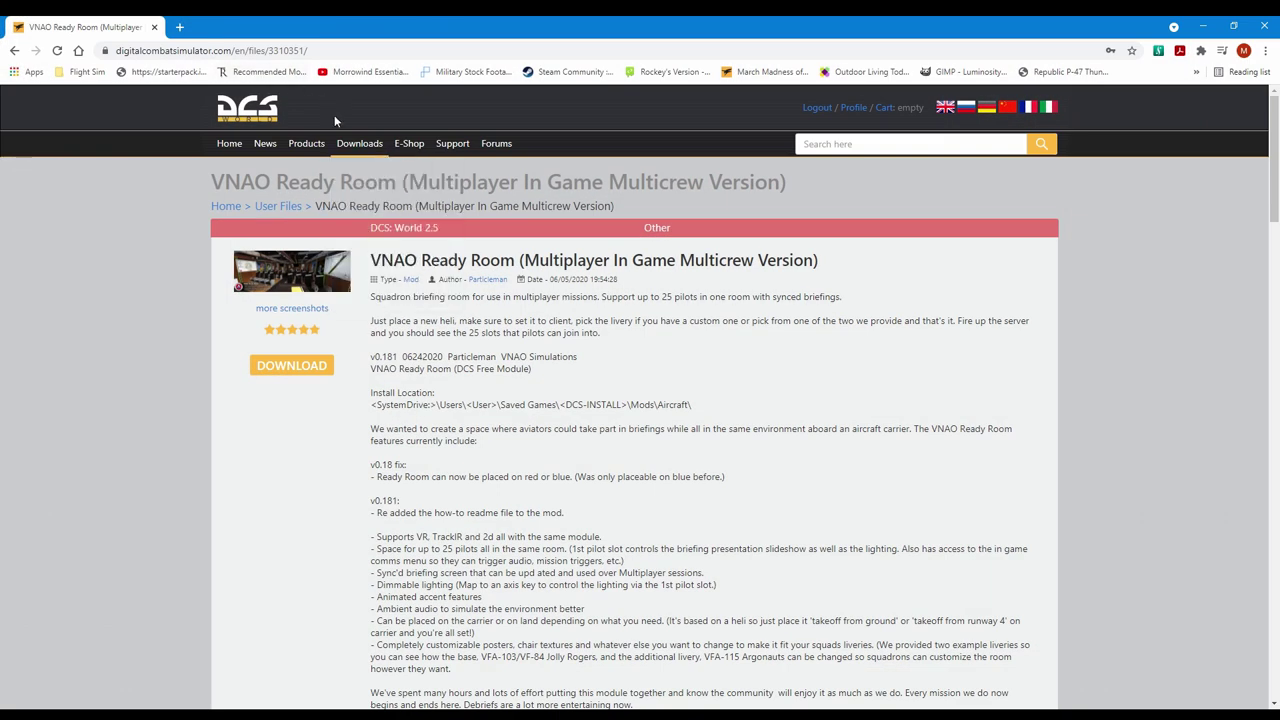
- Bring up the VNAO Ready Room (Multiplayer In Game Multicrew Version) download page on digitalcombatsimulator.com
{"action": "mouse_move", "coordinate": [363, 151]}
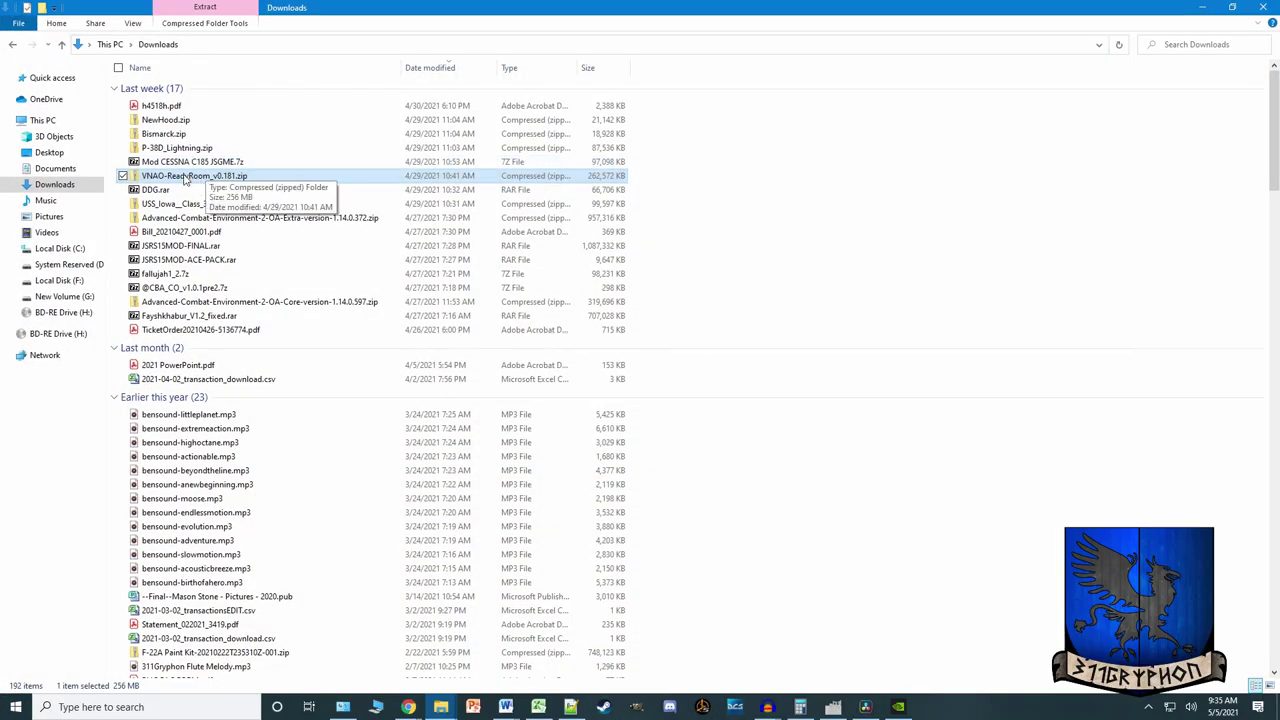
- Open README.txt from the VNAO_Ready_Room folder inside VNAO-ReadyRoom_v0.181.zip
{"action": "double_click", "coordinate": [174, 182]}
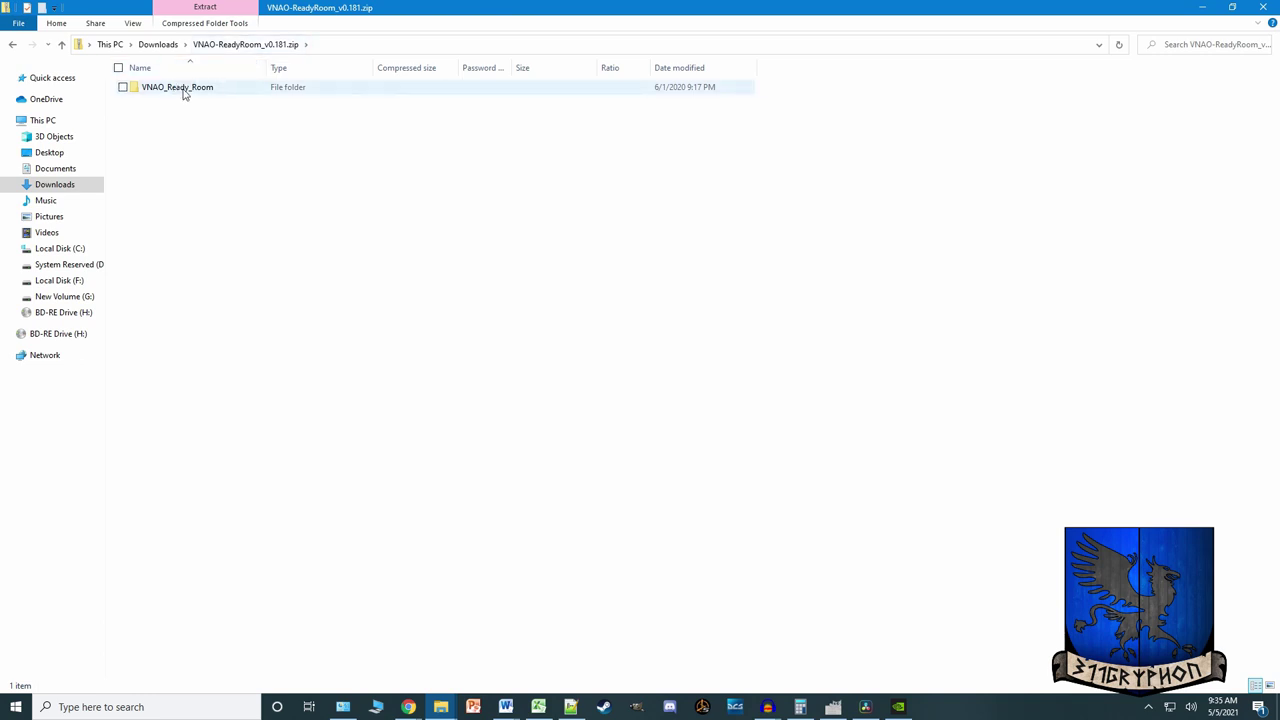
{"action": "double_click", "coordinate": [183, 90]}
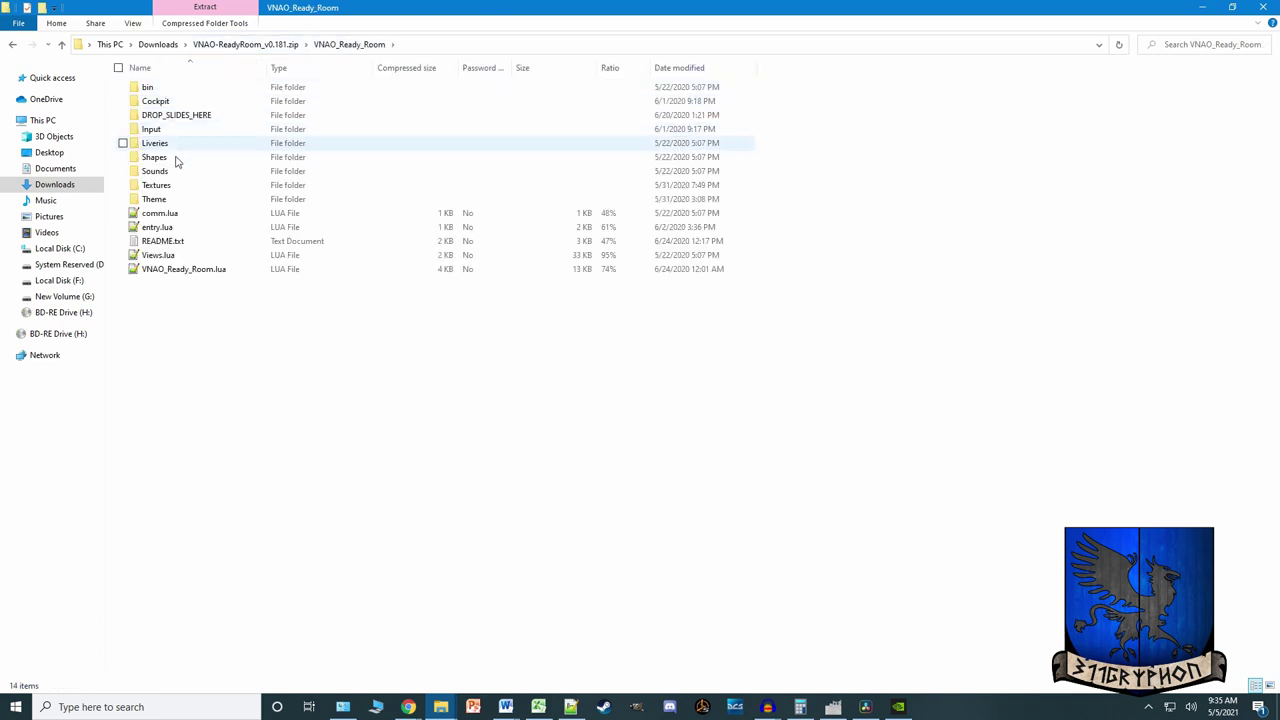
{"action": "double_click", "coordinate": [168, 245]}
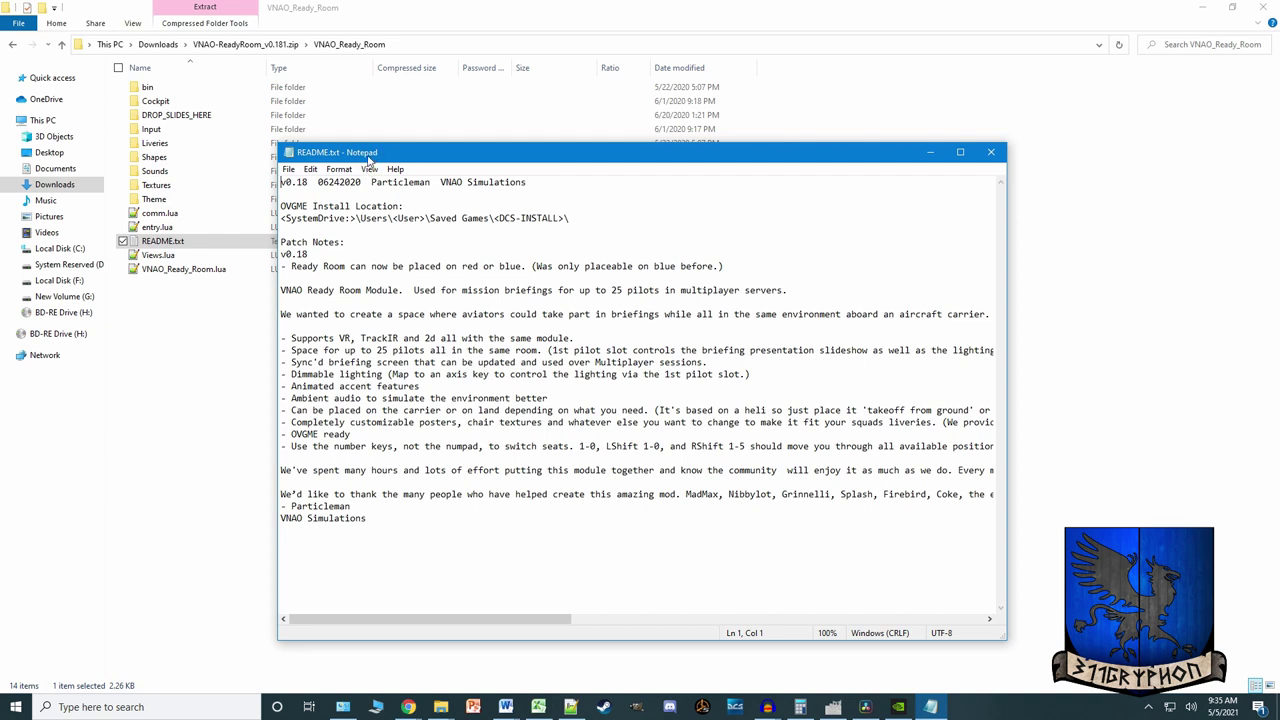
- Highlight the README's OVGME install location path under Saved Games, then close Notepad
{"action": "left_click_drag", "start_coordinate": [282, 205], "coordinate": [307, 206]}
{"action": "mouse_move", "coordinate": [307, 206]}
{"action": "left_mouse_down"}
{"action": "mouse_move", "coordinate": [590, 213]}
{"action": "mouse_move", "coordinate": [588, 512]}
{"action": "mouse_move", "coordinate": [566, 500]}
{"action": "mouse_move", "coordinate": [570, 218]}
{"action": "mouse_move", "coordinate": [308, 206]}
{"action": "left_mouse_up"}
{"action": "left_click_drag", "start_coordinate": [311, 218], "coordinate": [576, 220]}
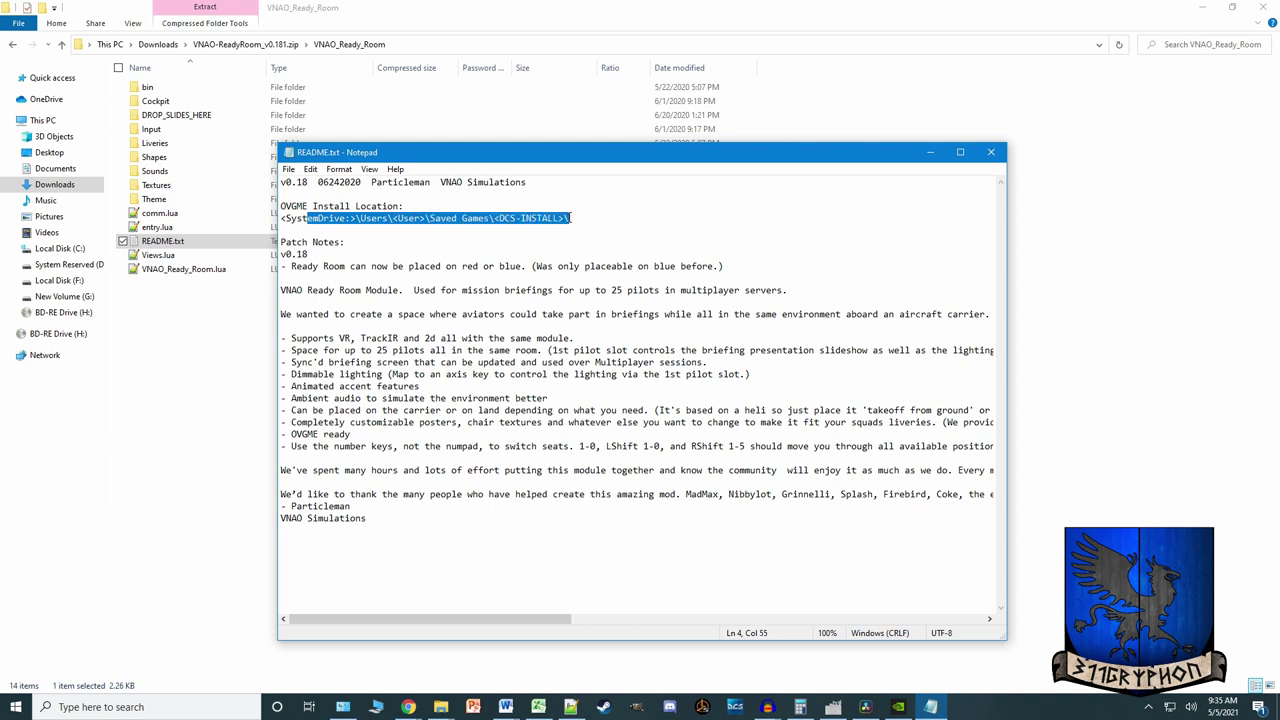
{"action": "left_click_drag", "start_coordinate": [307, 218], "coordinate": [528, 220]}
{"action": "left_click", "coordinate": [576, 218]}
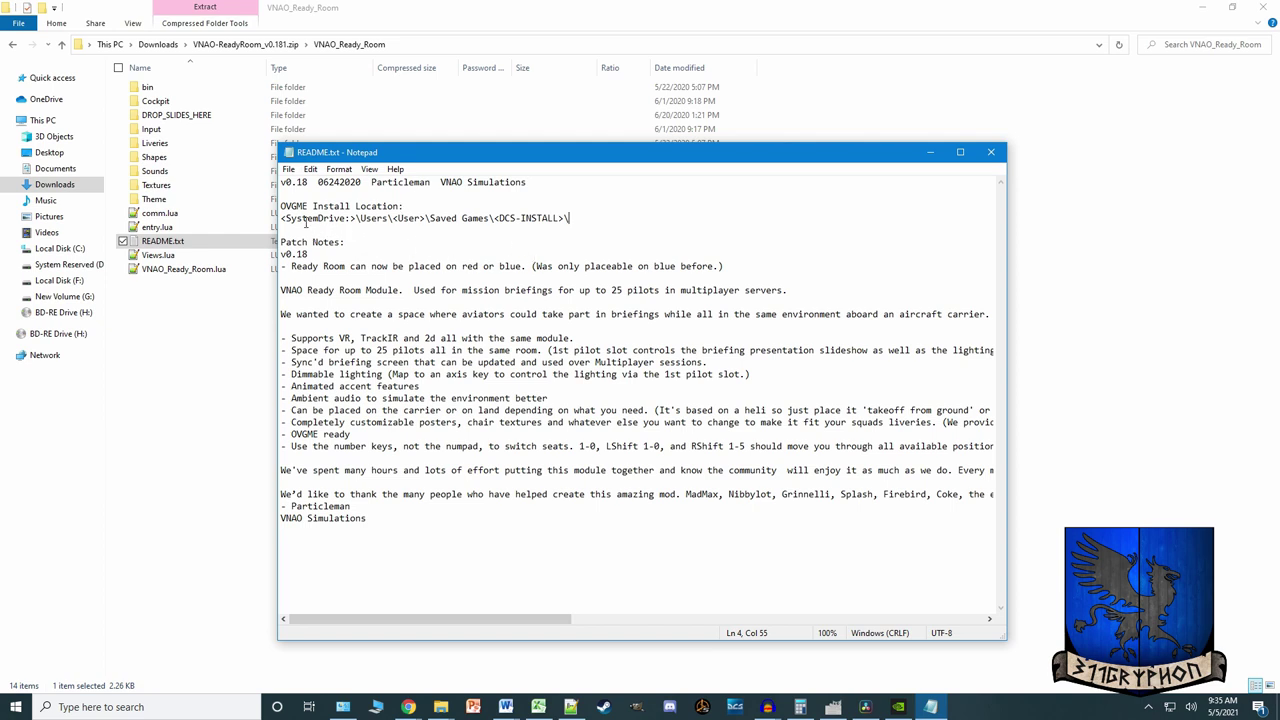
{"action": "left_click_drag", "start_coordinate": [302, 218], "coordinate": [570, 219]}
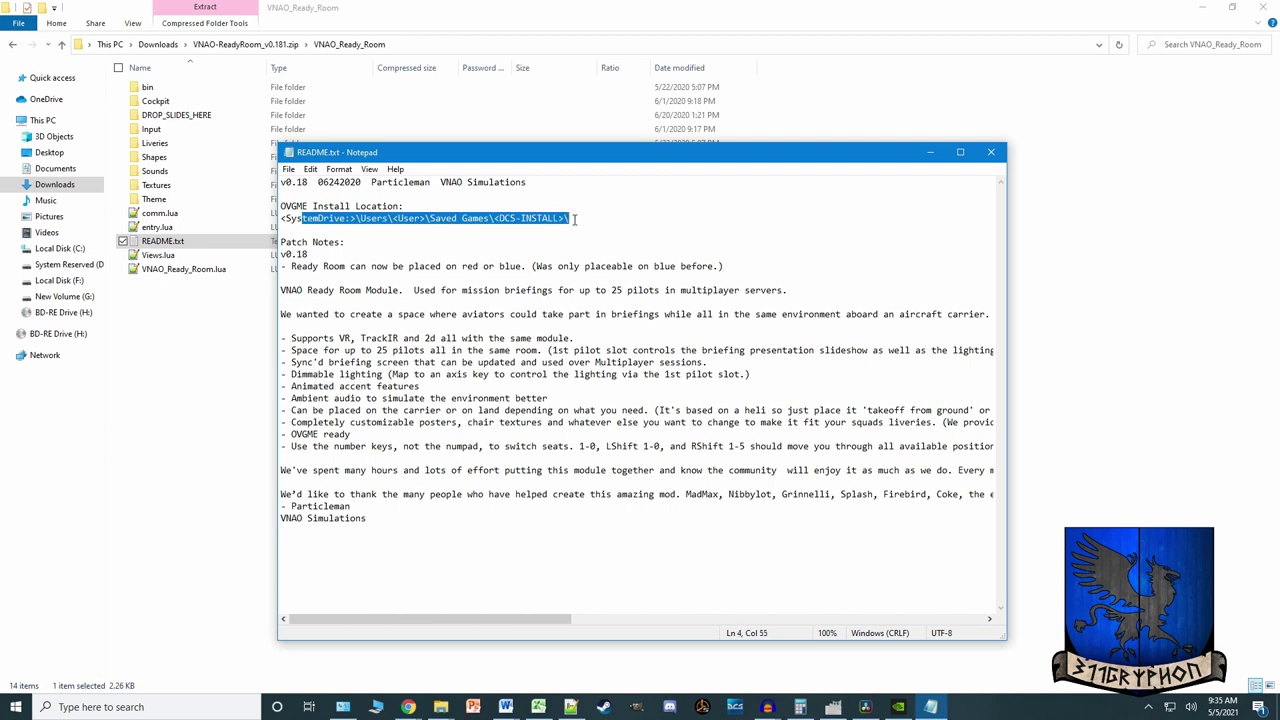
{"action": "left_click", "coordinate": [990, 152]}
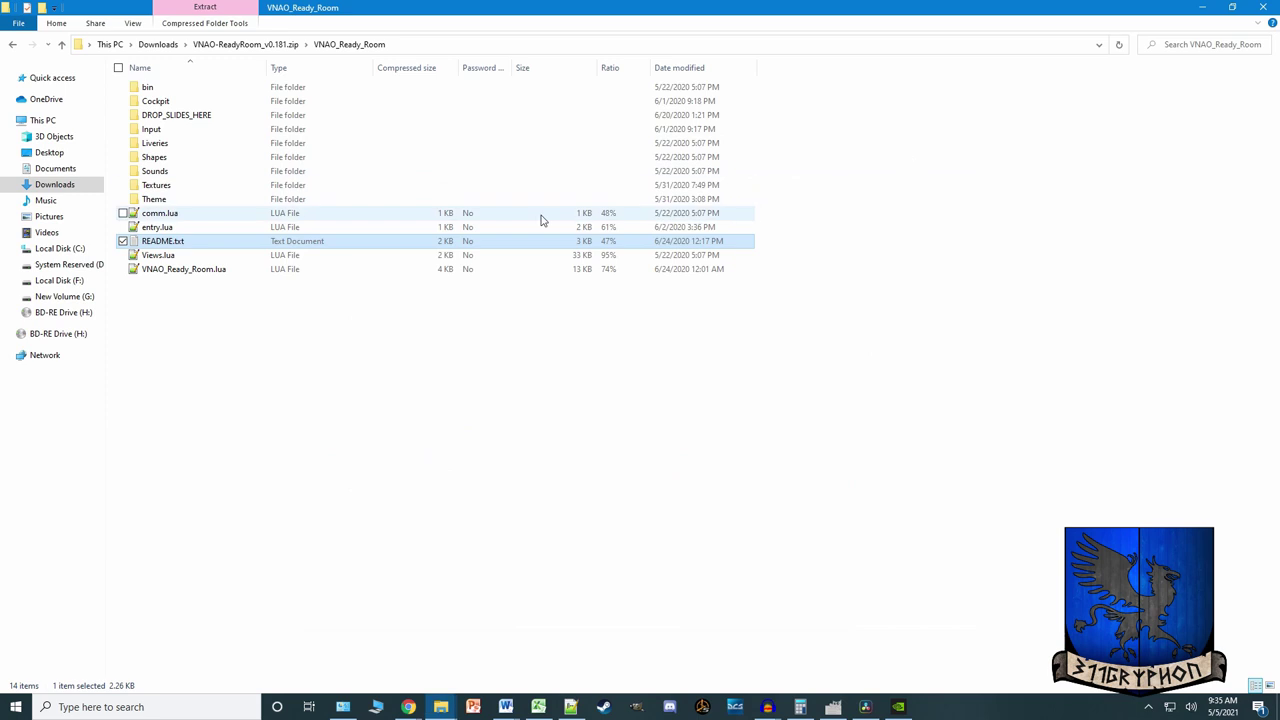
- Close the File Explorer window showing the VNAO zip archive
{"action": "left_click", "coordinate": [252, 45]}
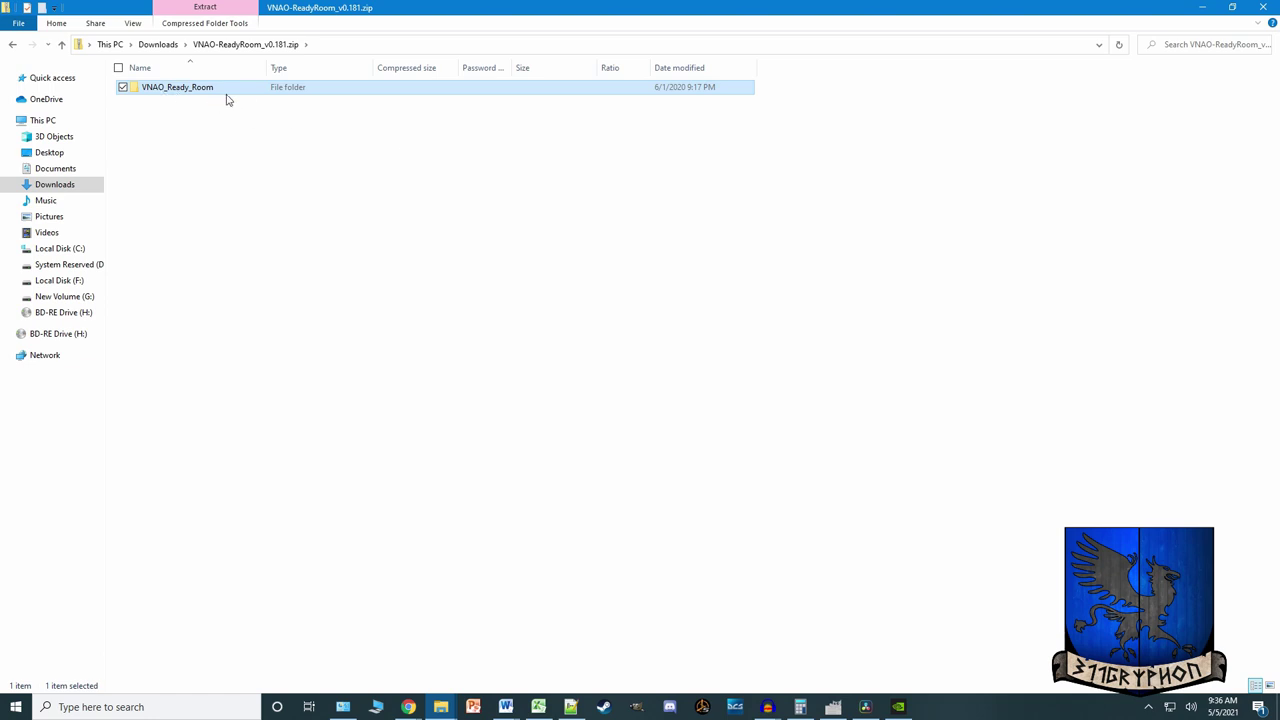
{"action": "mouse_move", "coordinate": [432, 710]}
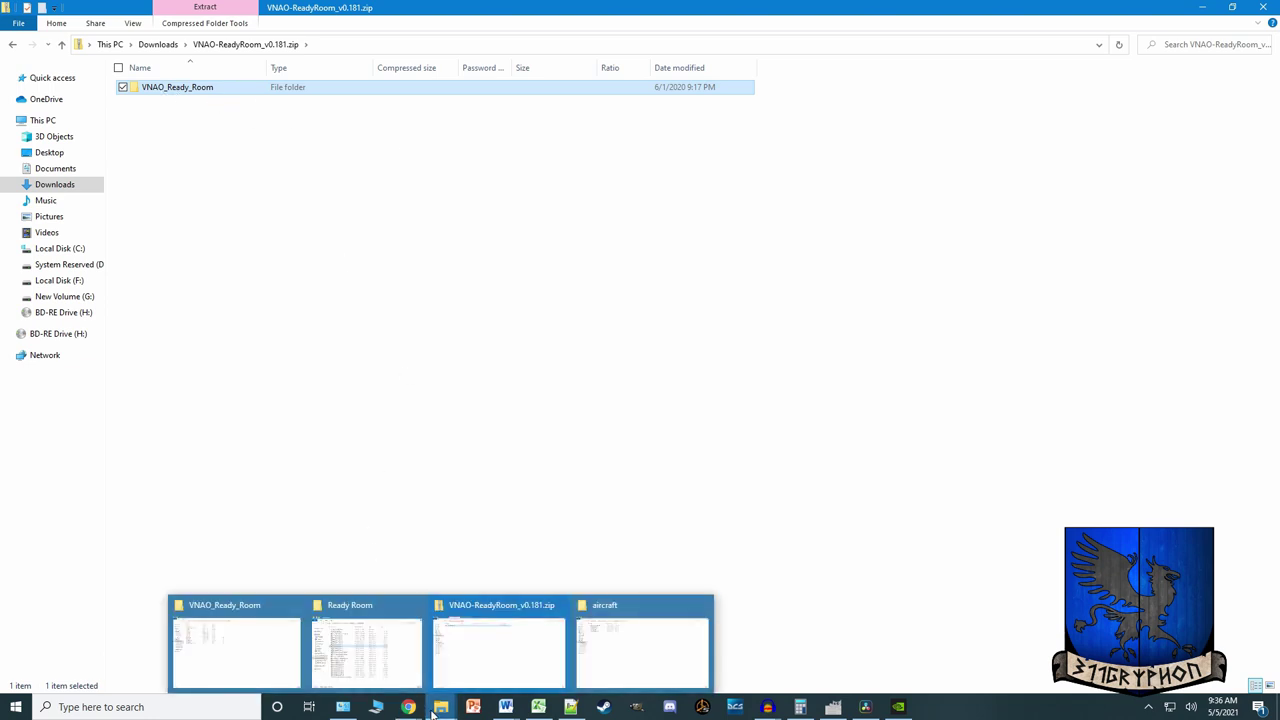
{"action": "left_click", "coordinate": [249, 657]}
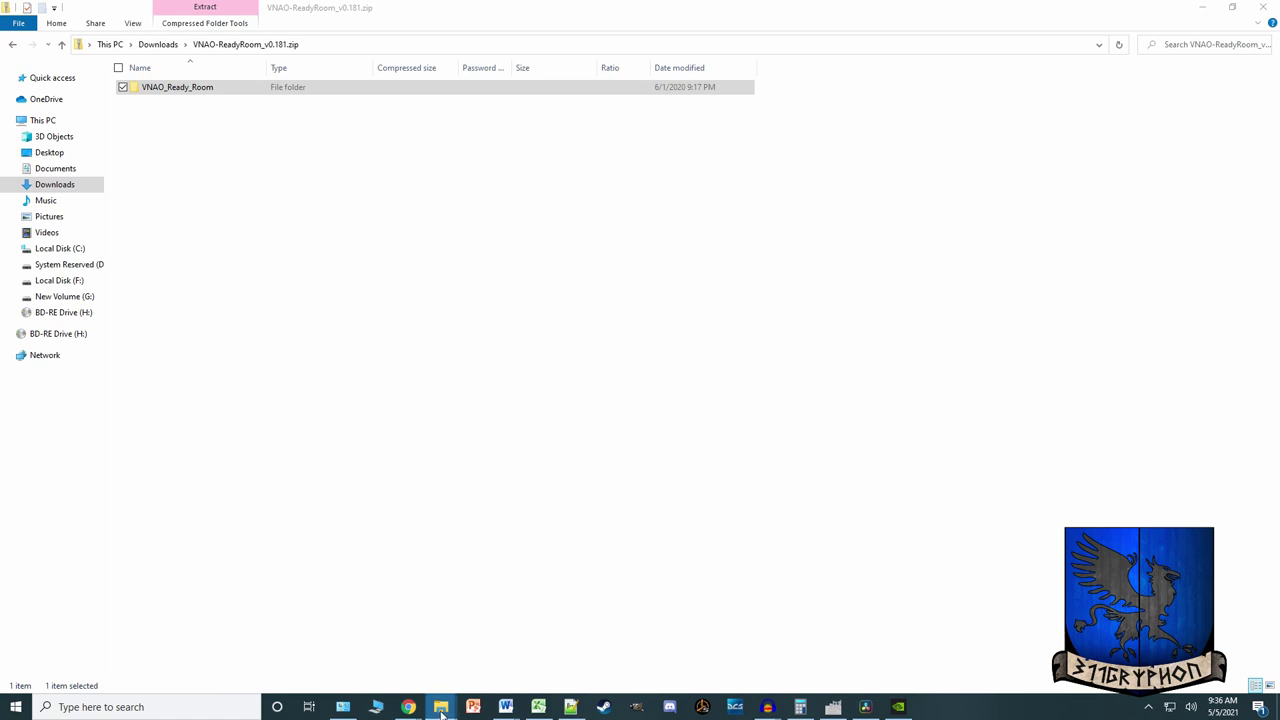
{"action": "mouse_move", "coordinate": [441, 710]}
{"action": "left_click", "coordinate": [484, 645]}
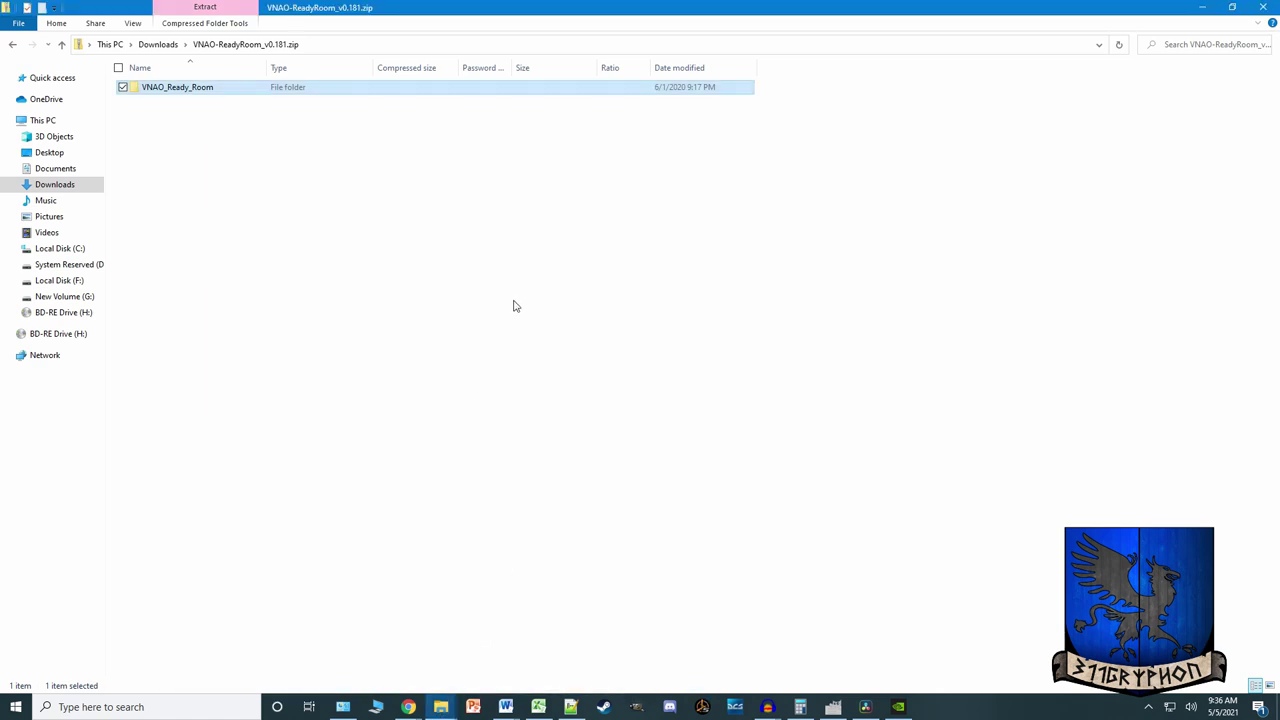
{"action": "left_click", "coordinate": [1263, 7]}
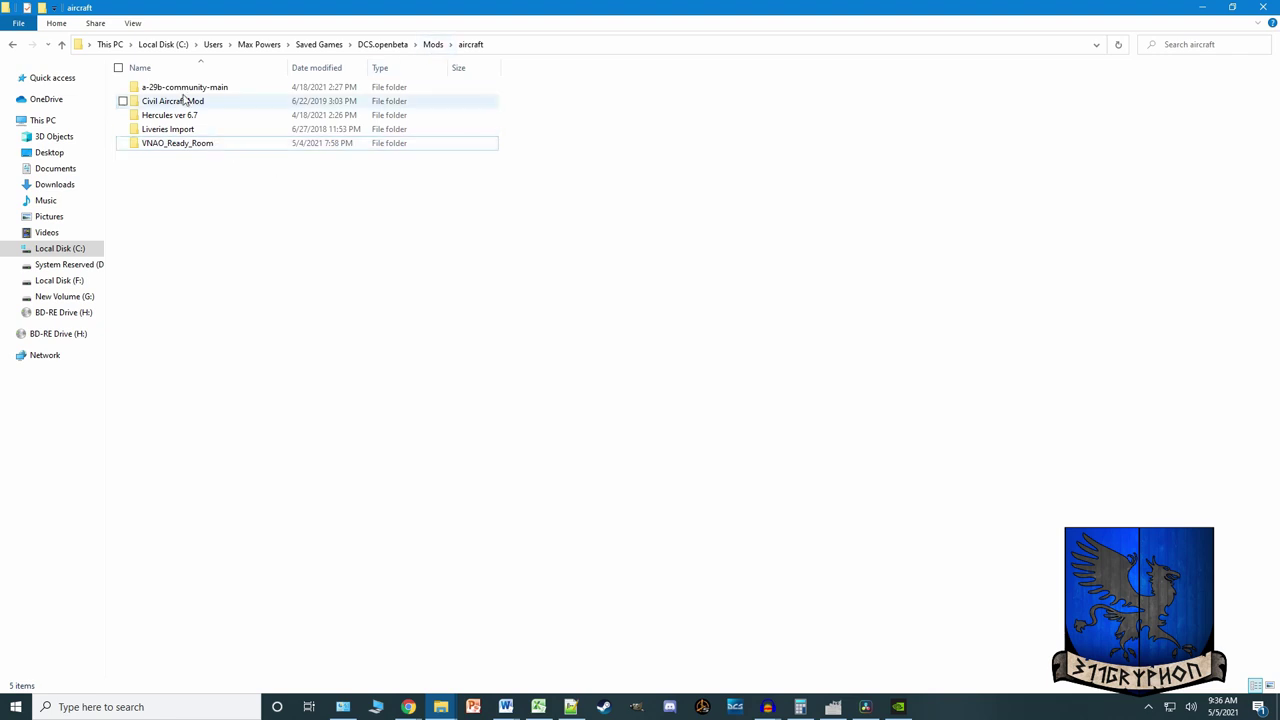
- Browse Saved Games\DCS.openbeta\Mods\aircraft and open the installed VNAO_Ready_Room folder
{"action": "left_click", "coordinate": [432, 45]}
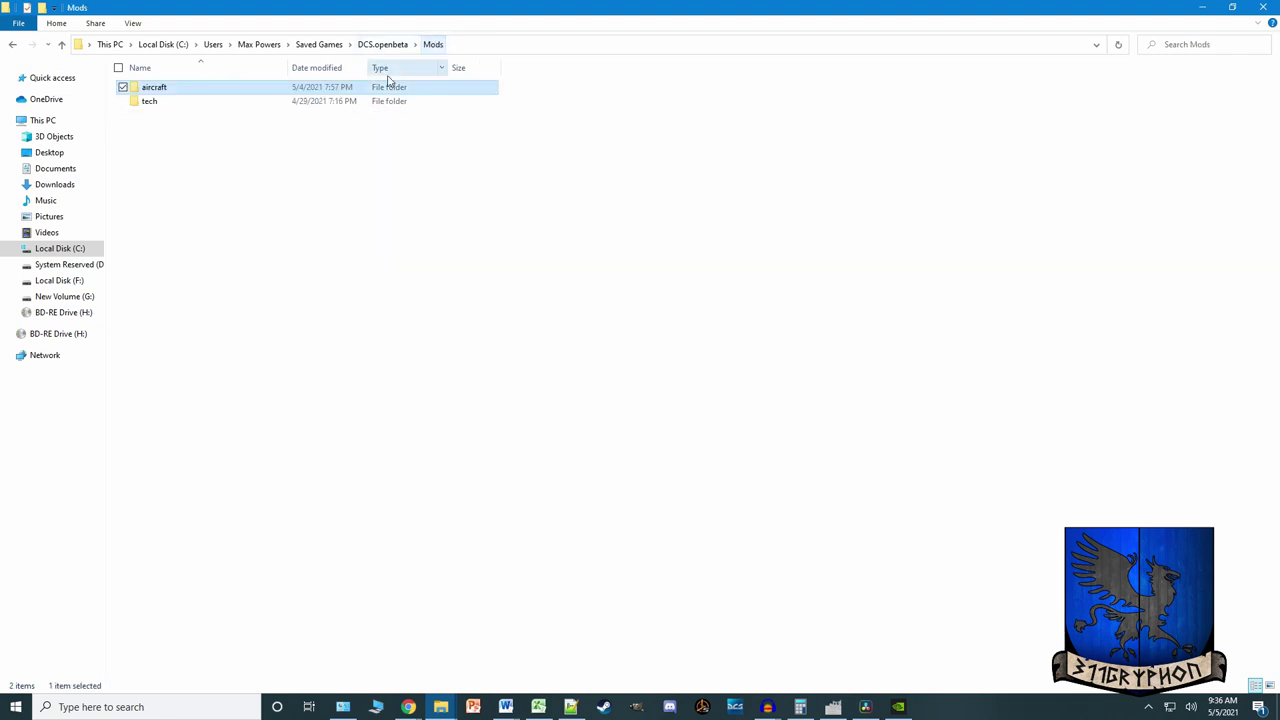
{"action": "double_click", "coordinate": [153, 104]}
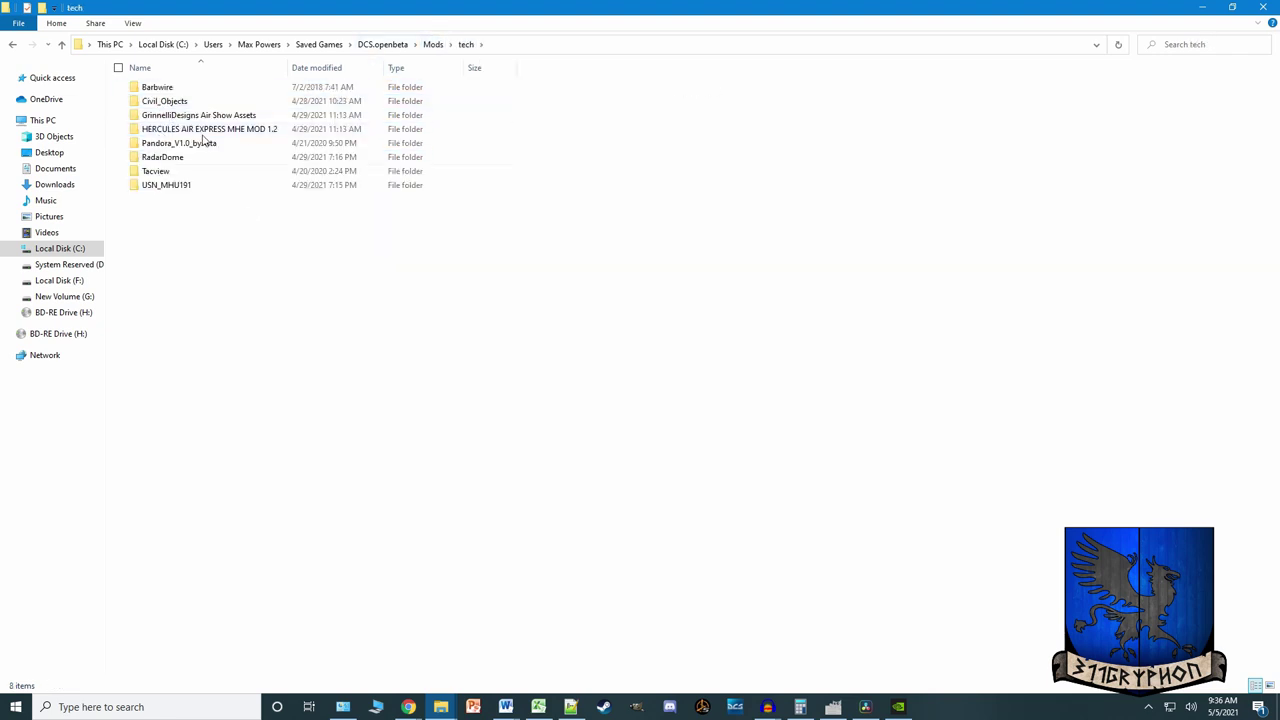
{"action": "left_click", "coordinate": [433, 45]}
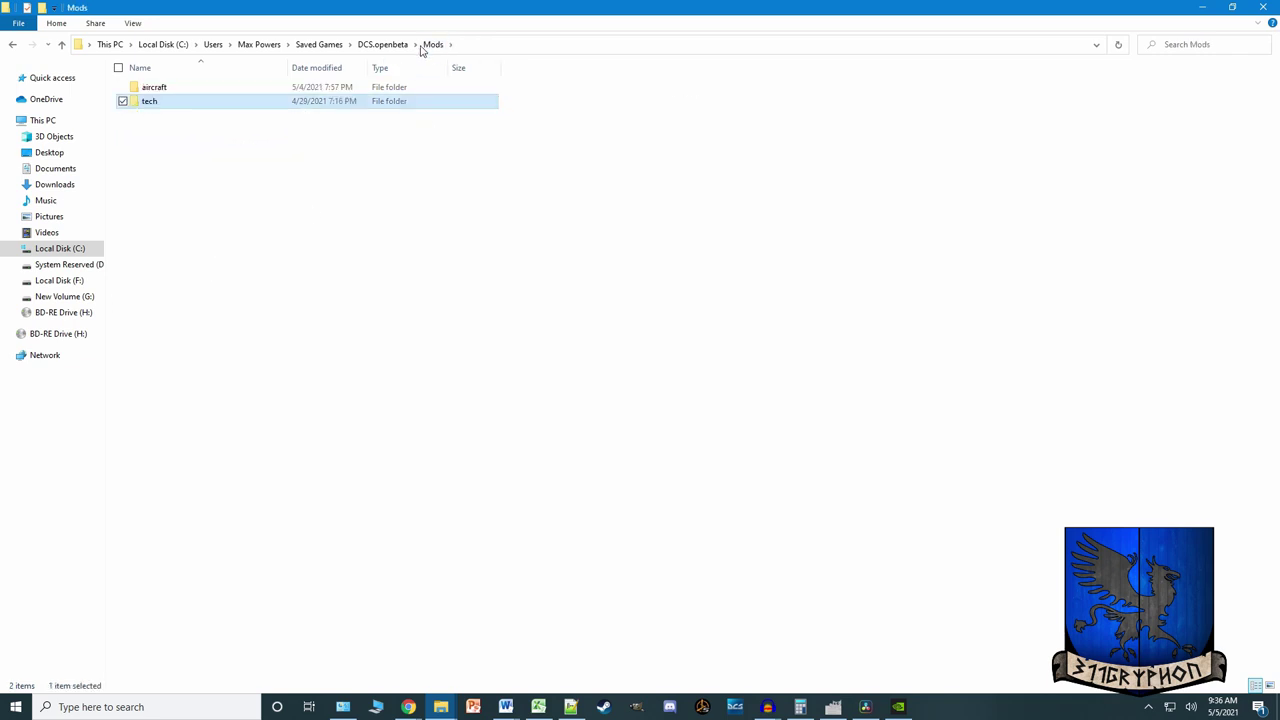
{"action": "left_click", "coordinate": [164, 91]}
{"action": "double_click", "coordinate": [164, 91]}
{"action": "left_click", "coordinate": [175, 146]}
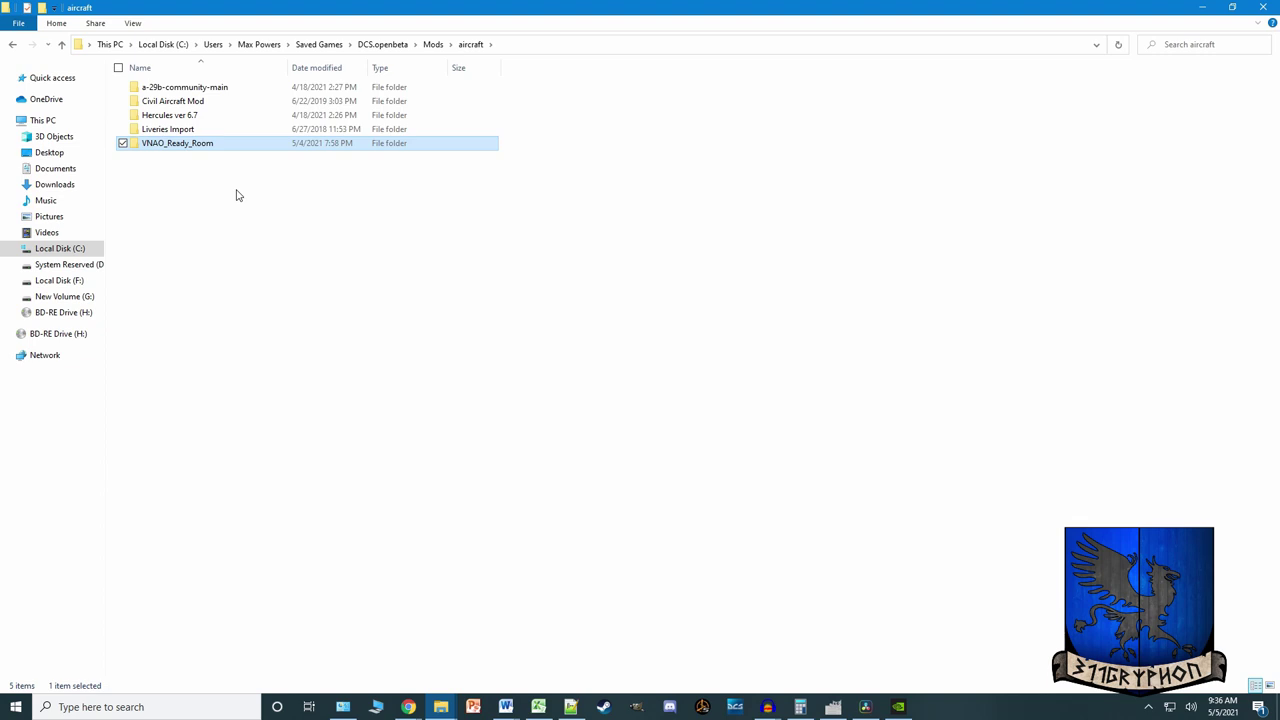
{"action": "double_click", "coordinate": [165, 146]}
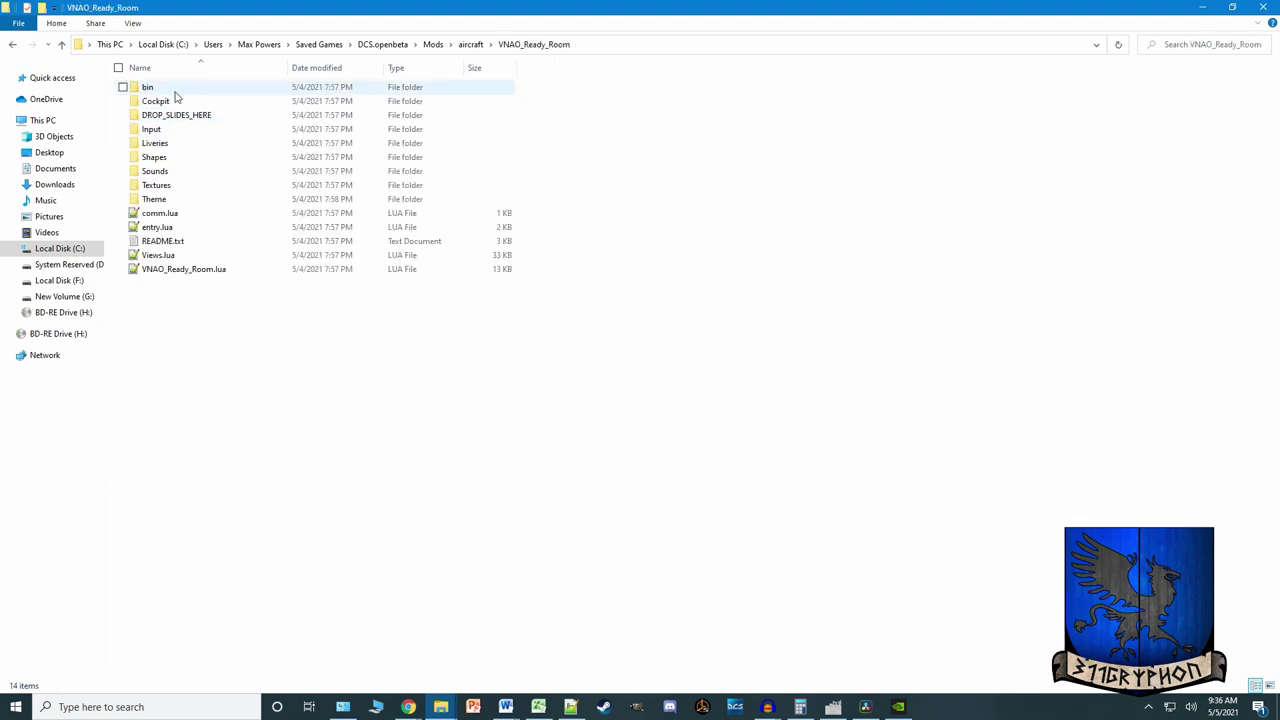
{"action": "left_click", "coordinate": [469, 44]}
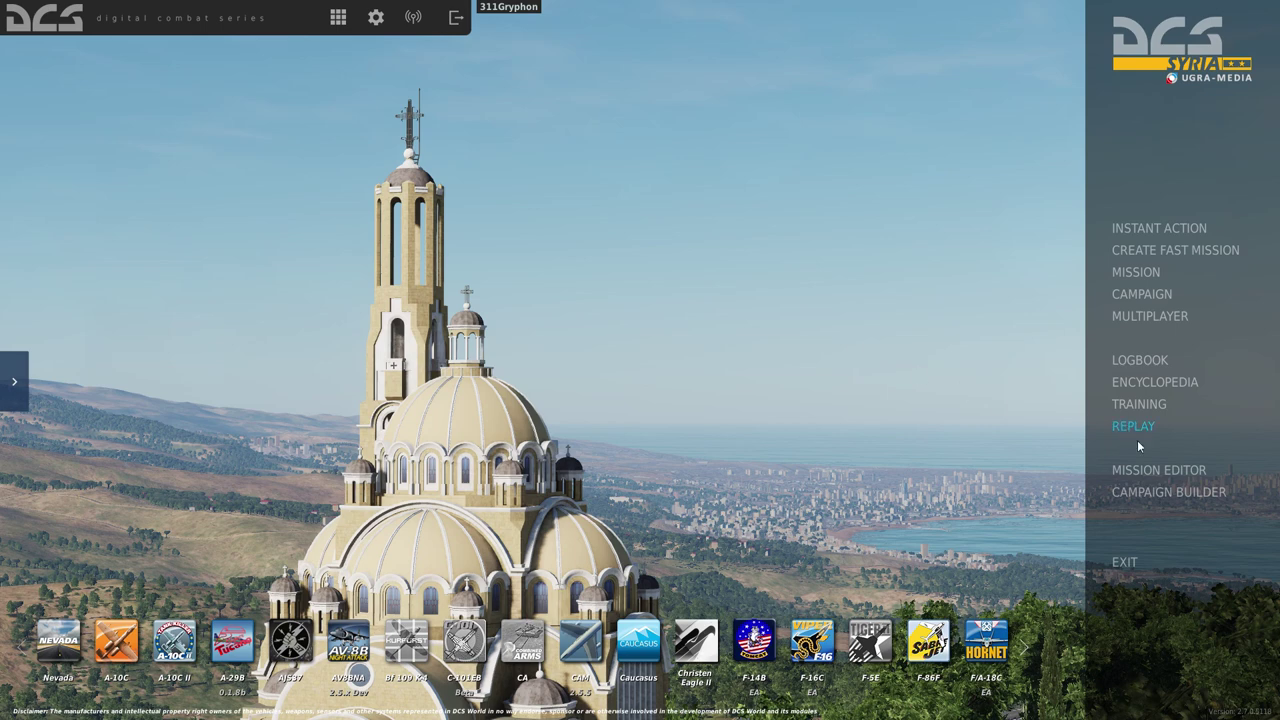
- Start a new Mission Editor mission with Persian Gulf as the map
{"action": "left_click", "coordinate": [1143, 473]}
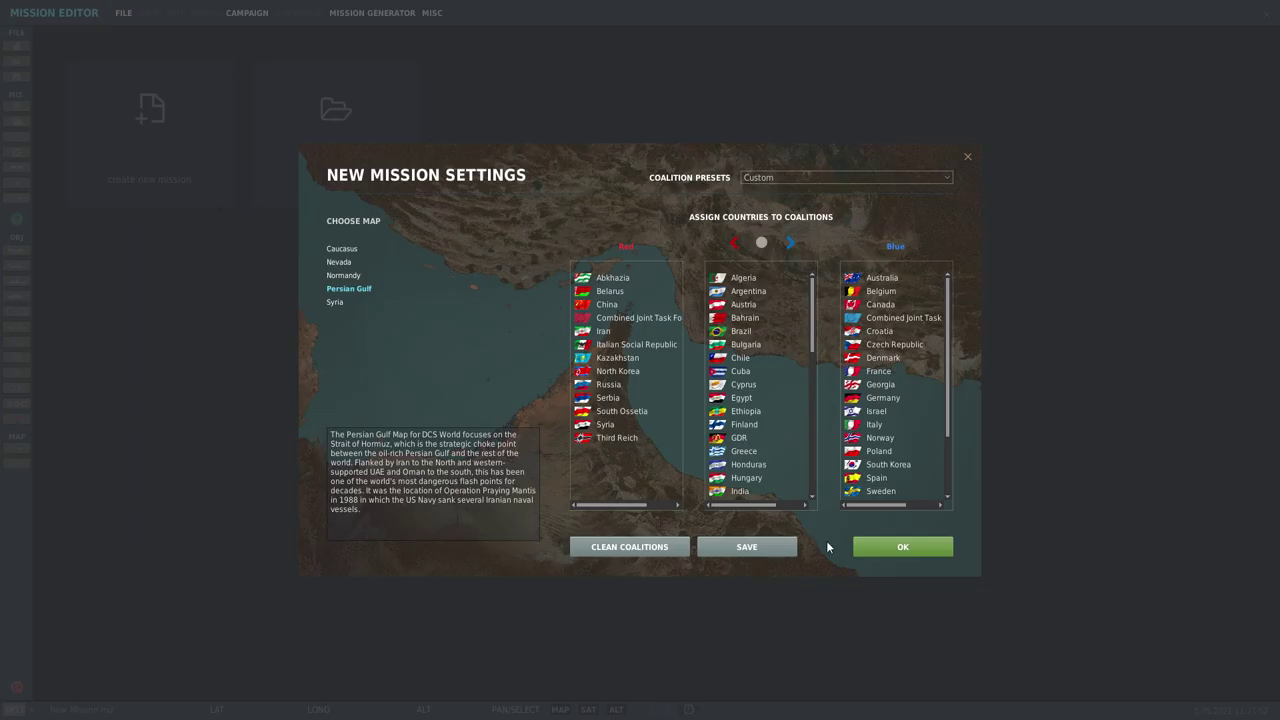
{"action": "left_click", "coordinate": [883, 546]}
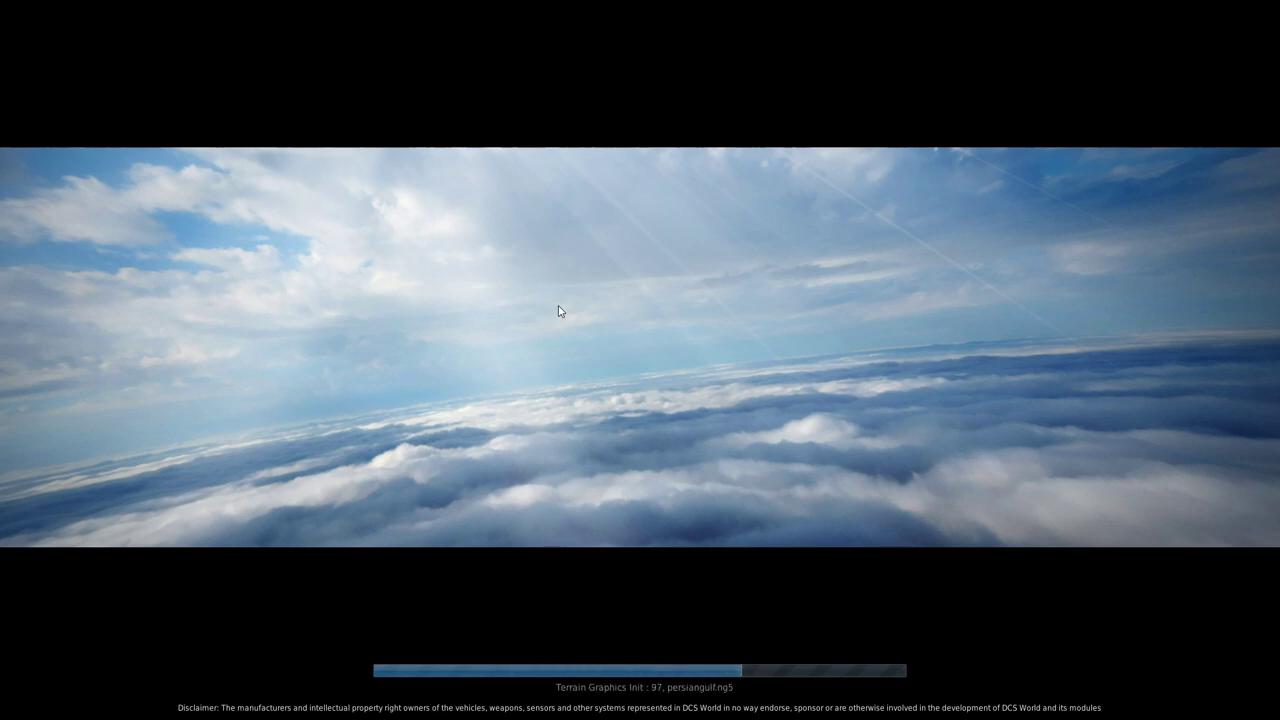
- Place a naval group in the sea north of Palm Jebel Ali
{"action": "scroll", "coordinate": [598, 404], "scroll_direction": "up", "scroll_amount": 4}
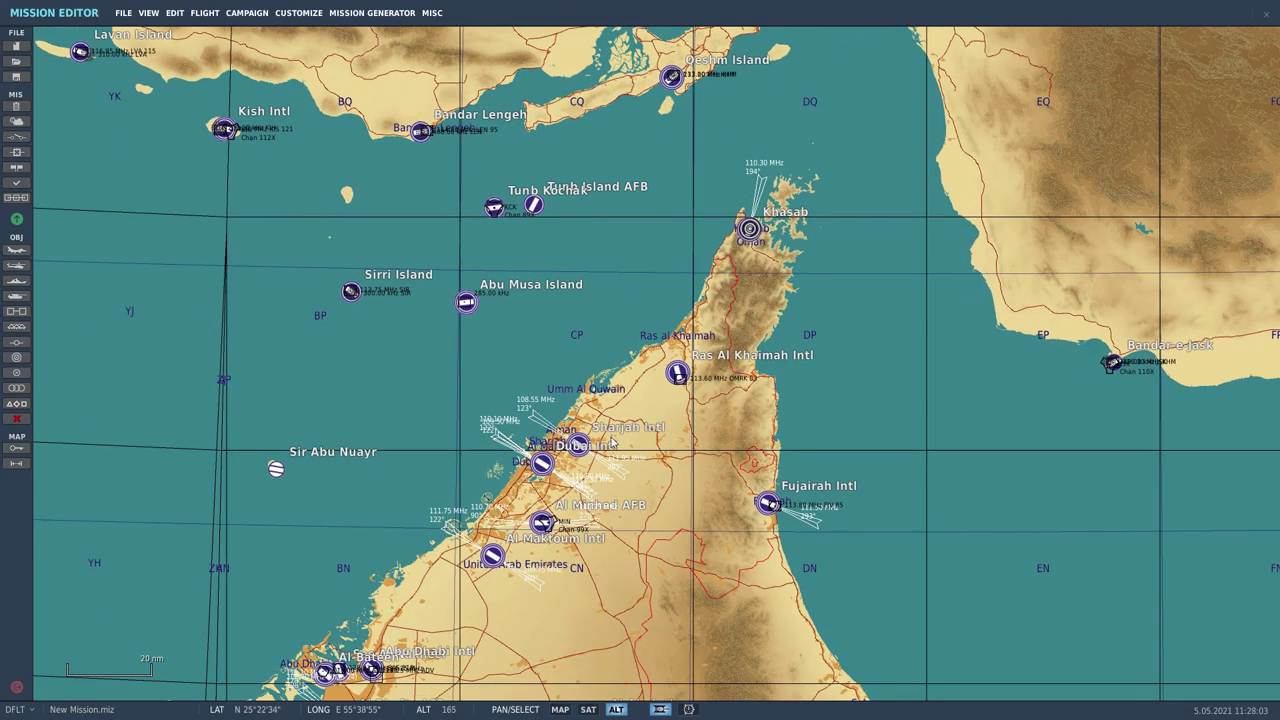
{"action": "scroll", "coordinate": [600, 405], "scroll_direction": "up", "scroll_amount": 5}
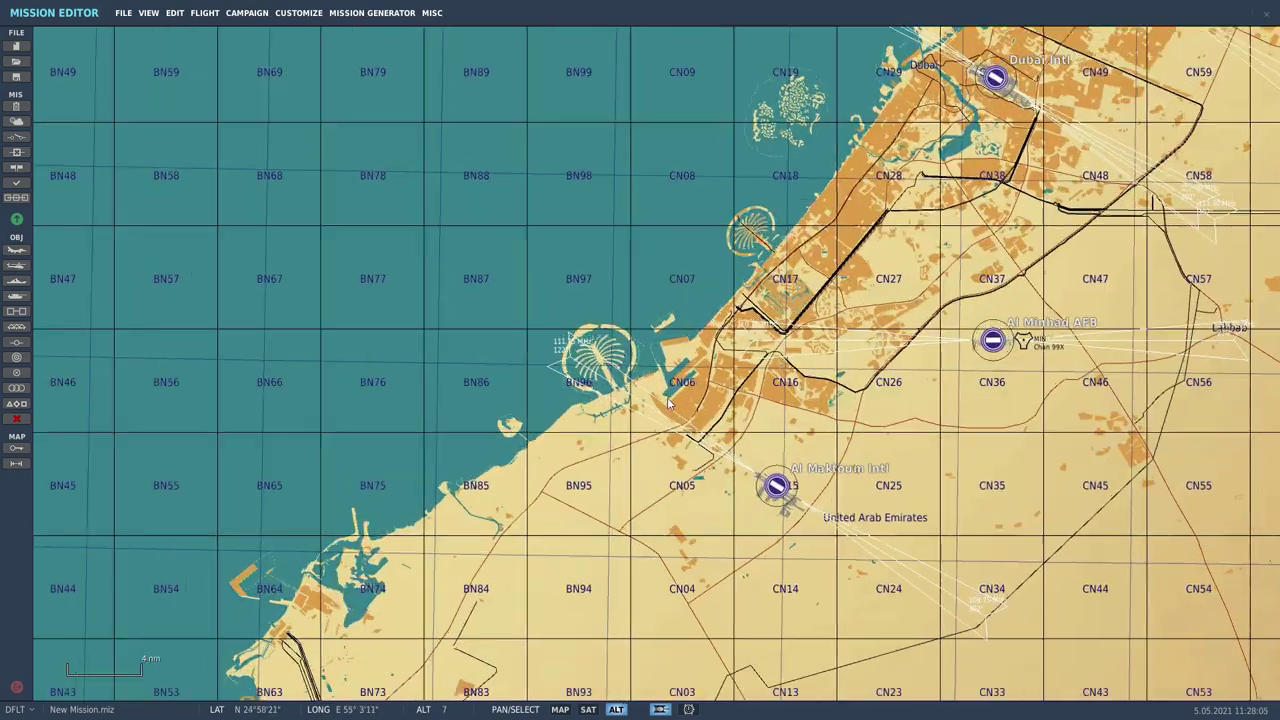
{"action": "scroll", "coordinate": [668, 400], "scroll_direction": "up", "scroll_amount": 3}
{"action": "left_click_drag", "start_coordinate": [613, 459], "coordinate": [970, 345]}
{"action": "scroll", "coordinate": [863, 377], "scroll_direction": "down", "scroll_amount": 1}
{"action": "left_click_drag", "start_coordinate": [863, 377], "coordinate": [678, 350]}
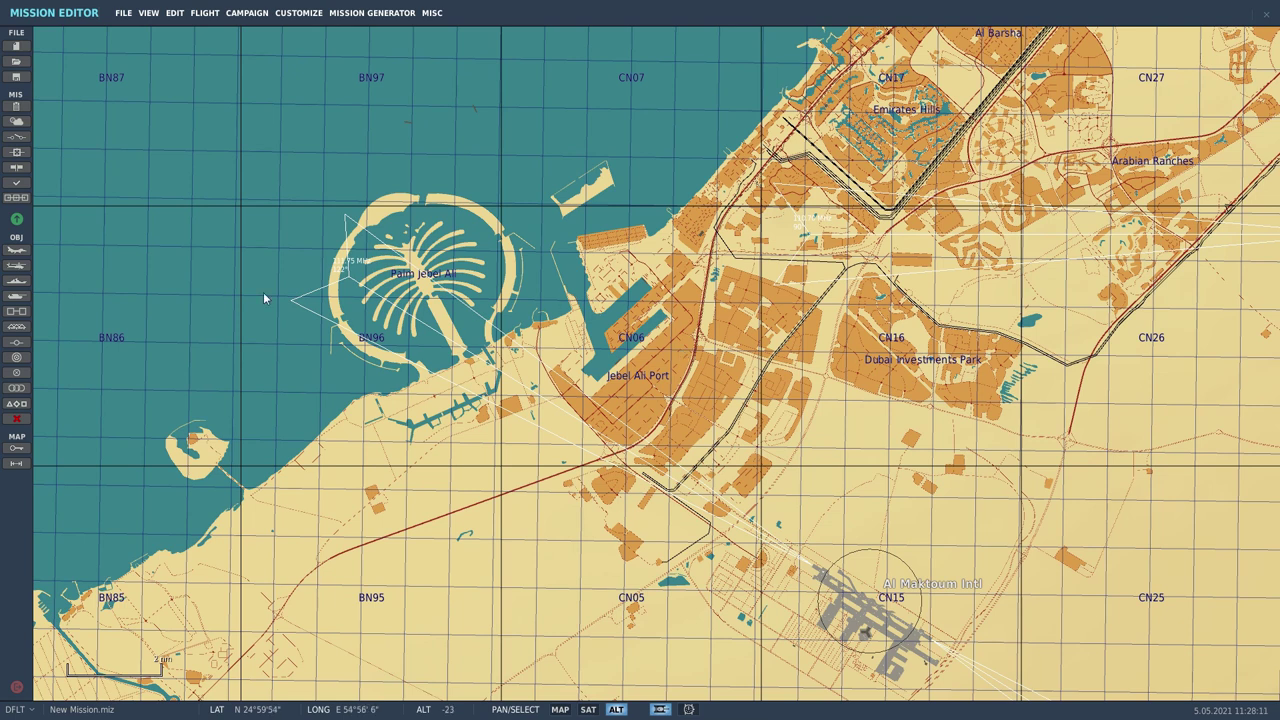
{"action": "left_click", "coordinate": [17, 284]}
{"action": "right_click", "coordinate": [281, 96]}
{"action": "left_click", "coordinate": [17, 284]}
{"action": "left_click", "coordinate": [264, 105]}
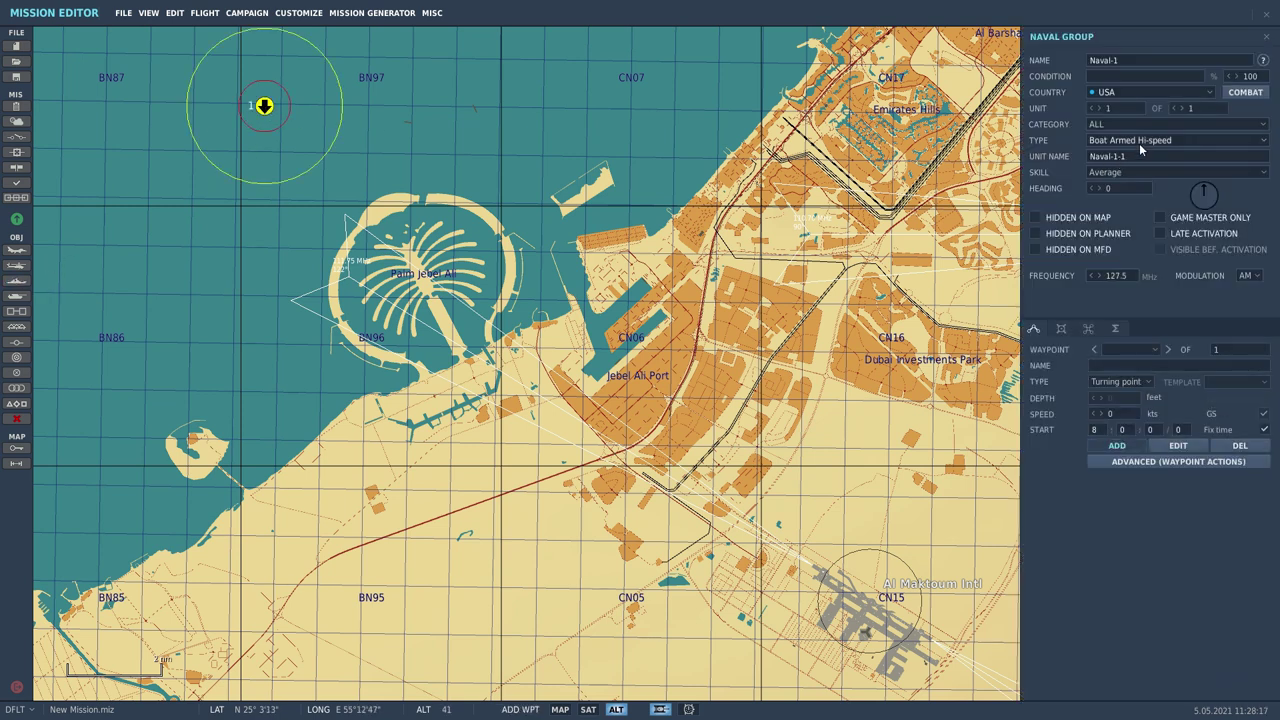
- Set the naval group's type to CVN-74 John C. Stennis
{"action": "left_click", "coordinate": [1137, 145]}
{"action": "left_click", "coordinate": [1160, 235]}
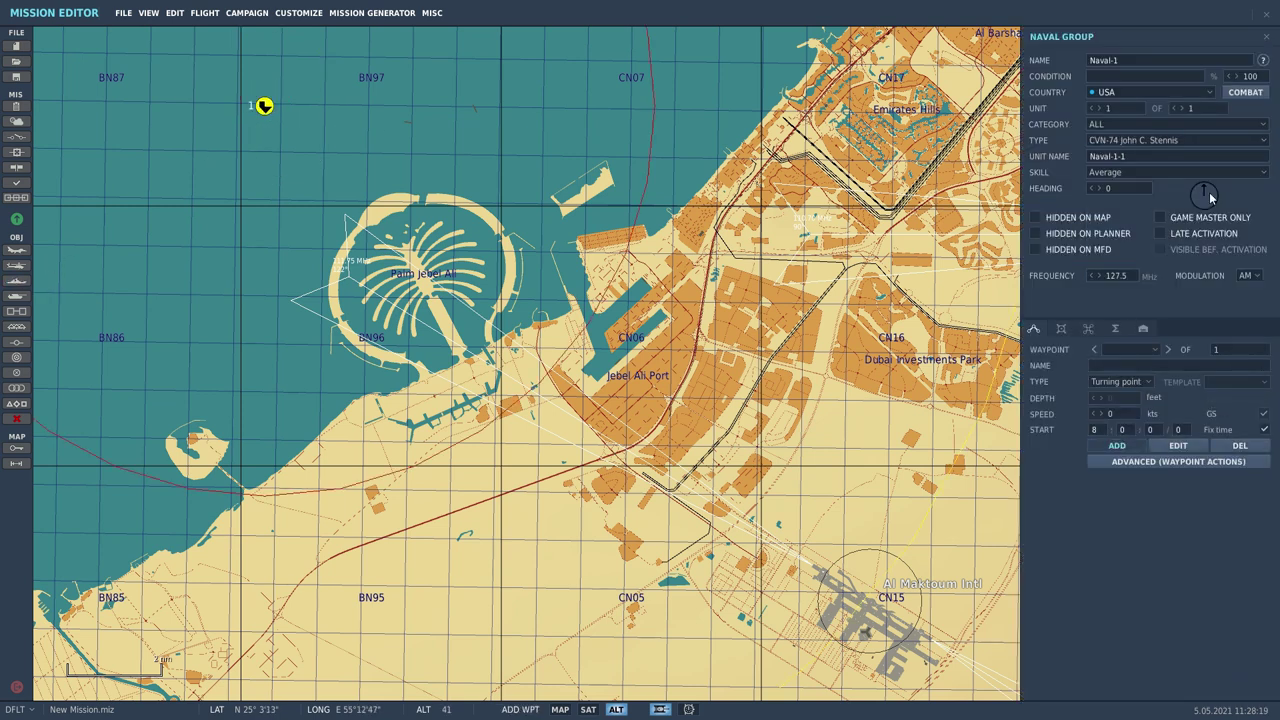
{"action": "left_click", "coordinate": [1266, 36]}
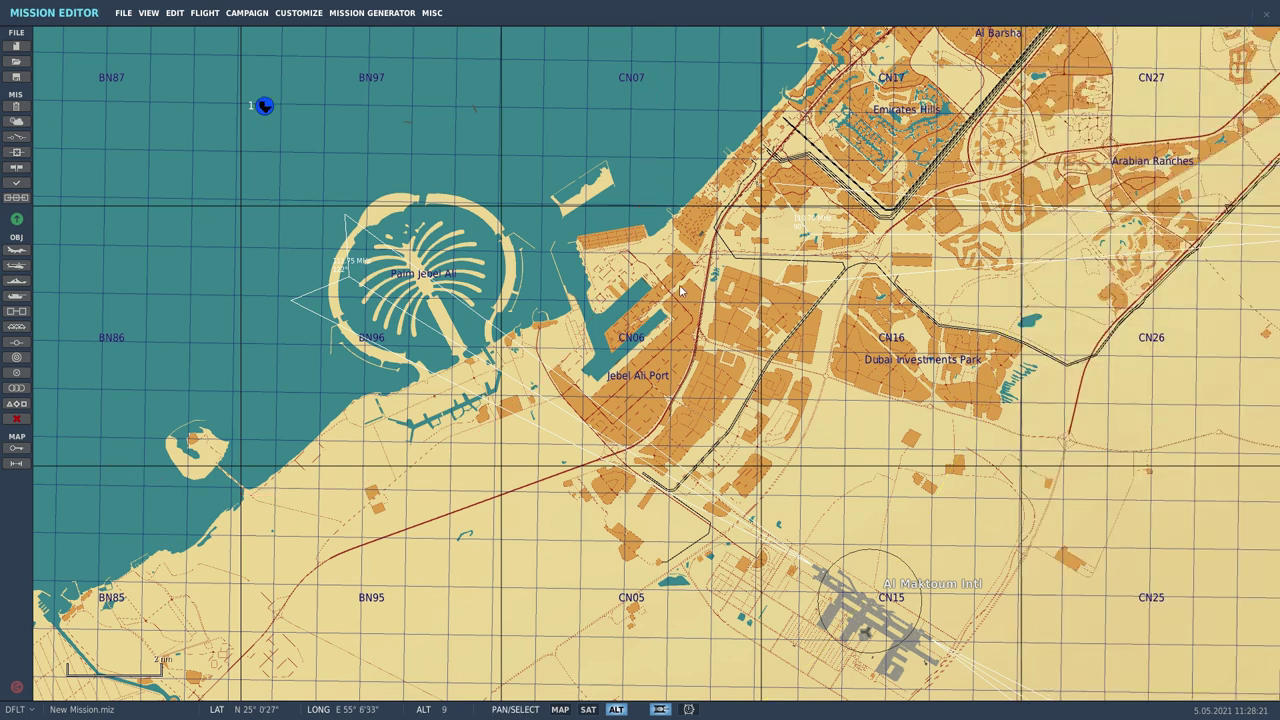
{"action": "left_click", "coordinate": [16, 266]}
- Place a helicopter group at Al Maktoum Intl with a Takeoff from ground waypoint
{"action": "left_click_drag", "start_coordinate": [622, 566], "coordinate": [363, 428]}
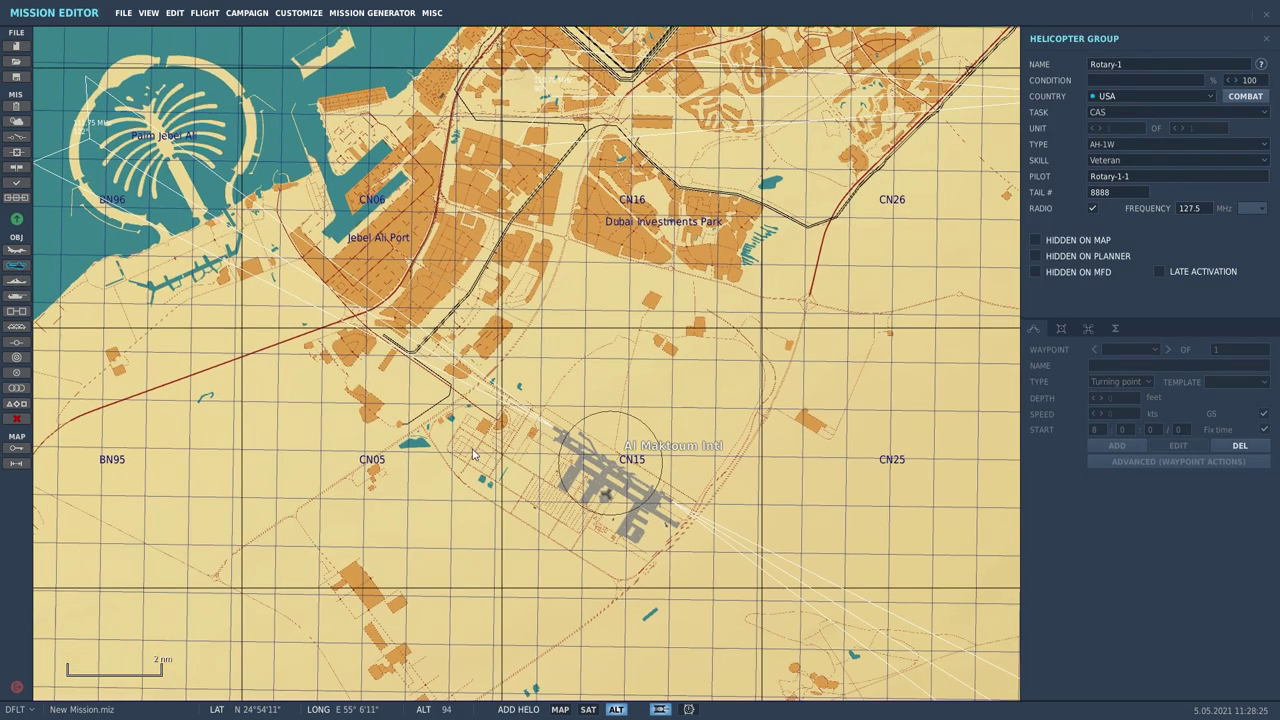
{"action": "left_click", "coordinate": [600, 480]}
{"action": "left_click", "coordinate": [1153, 383]}
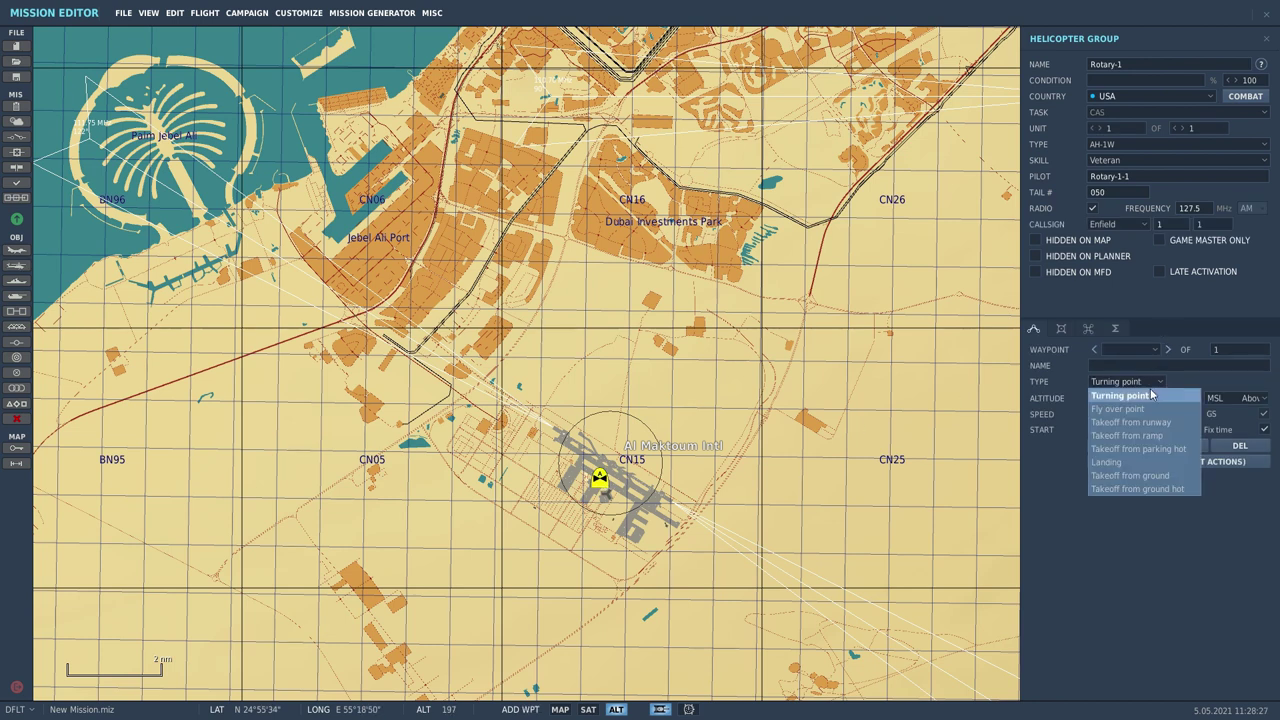
{"action": "left_click", "coordinate": [1131, 476]}
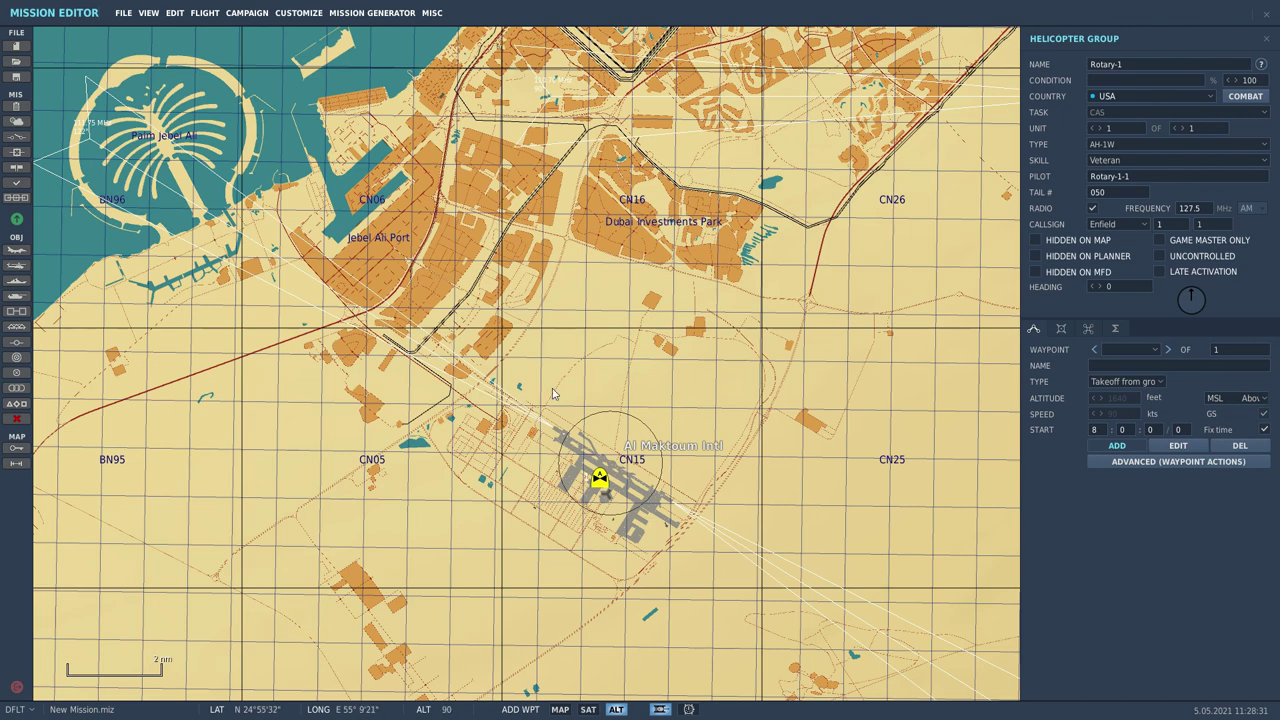
- Change the helicopter group's type from AH-1W to VNAO_Ready_Room
{"action": "scroll", "coordinate": [612, 487], "scroll_direction": "up", "scroll_amount": 1}
{"action": "scroll", "coordinate": [612, 487], "scroll_direction": "up", "scroll_amount": 1}
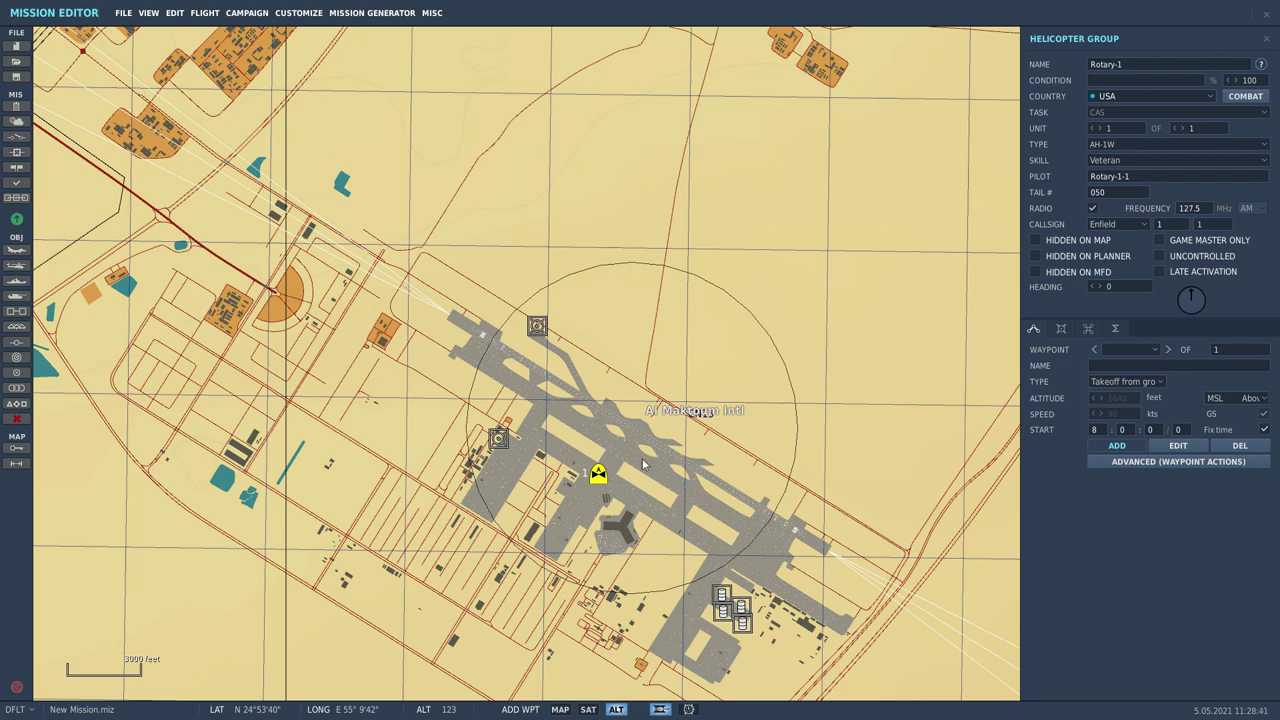
{"action": "scroll", "coordinate": [600, 480], "scroll_direction": "up", "scroll_amount": 2}
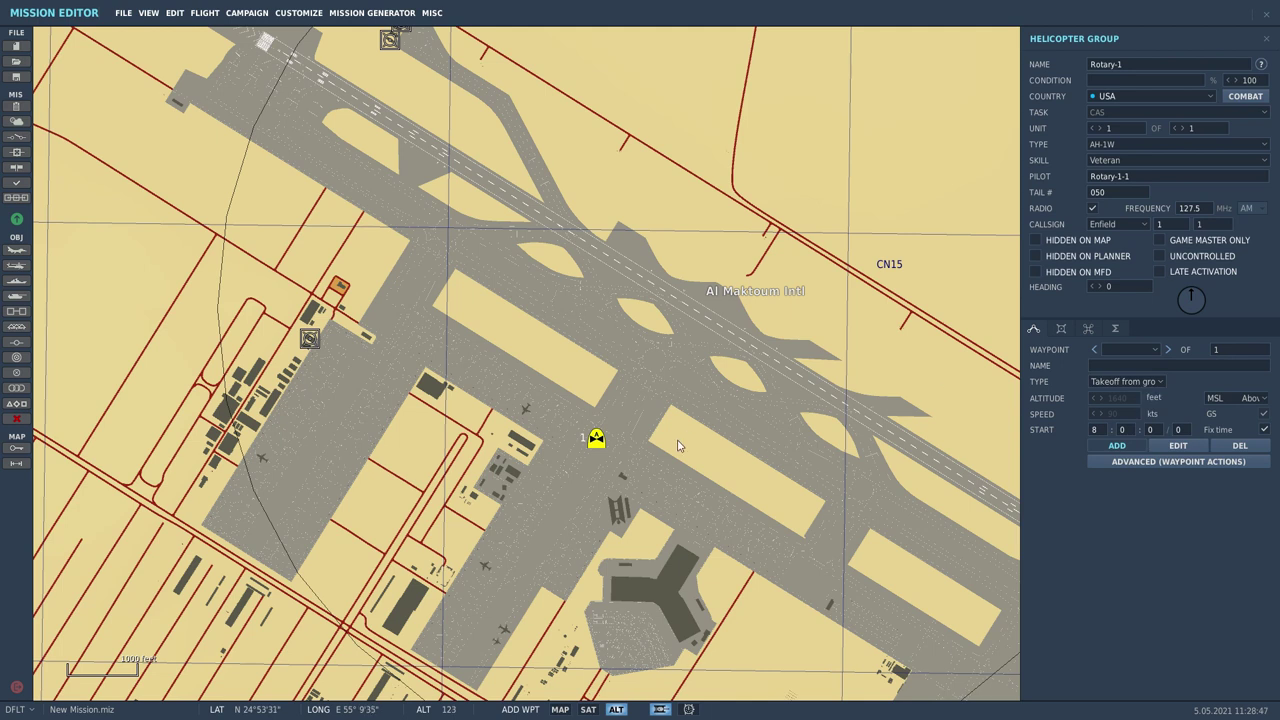
{"action": "left_click", "coordinate": [1122, 146]}
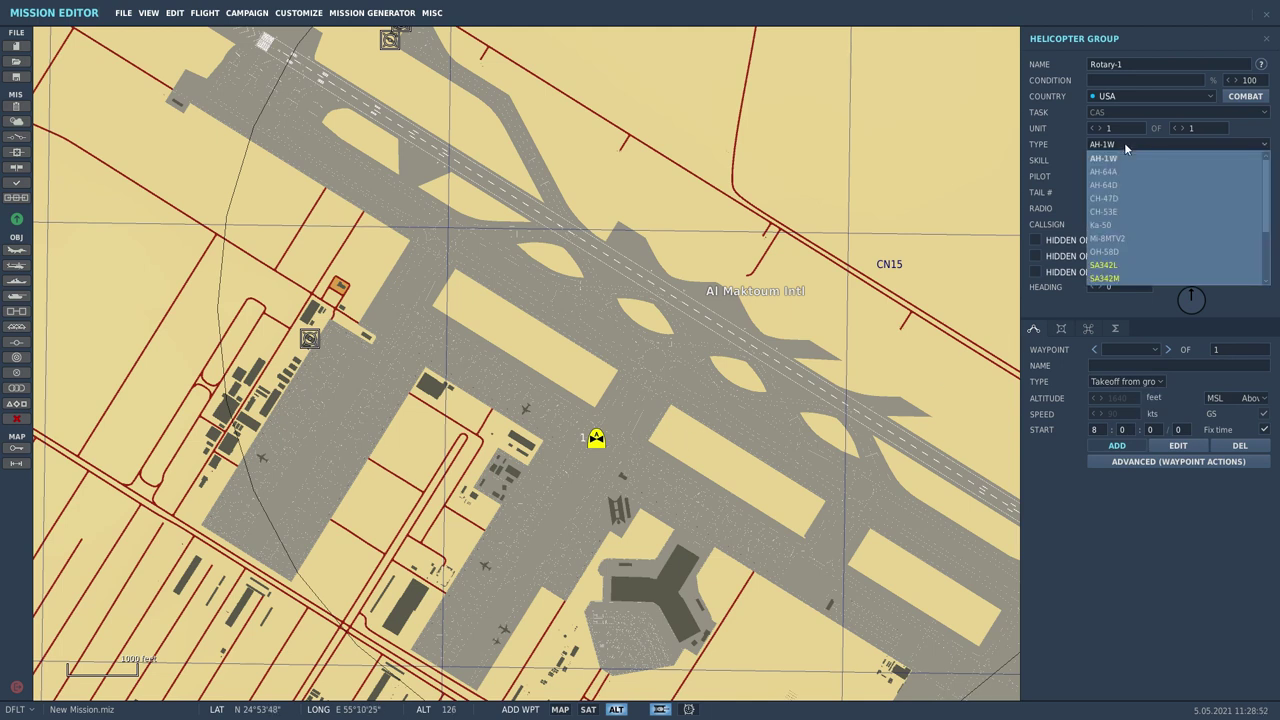
{"action": "scroll", "coordinate": [1127, 205], "scroll_direction": "down", "scroll_amount": 2}
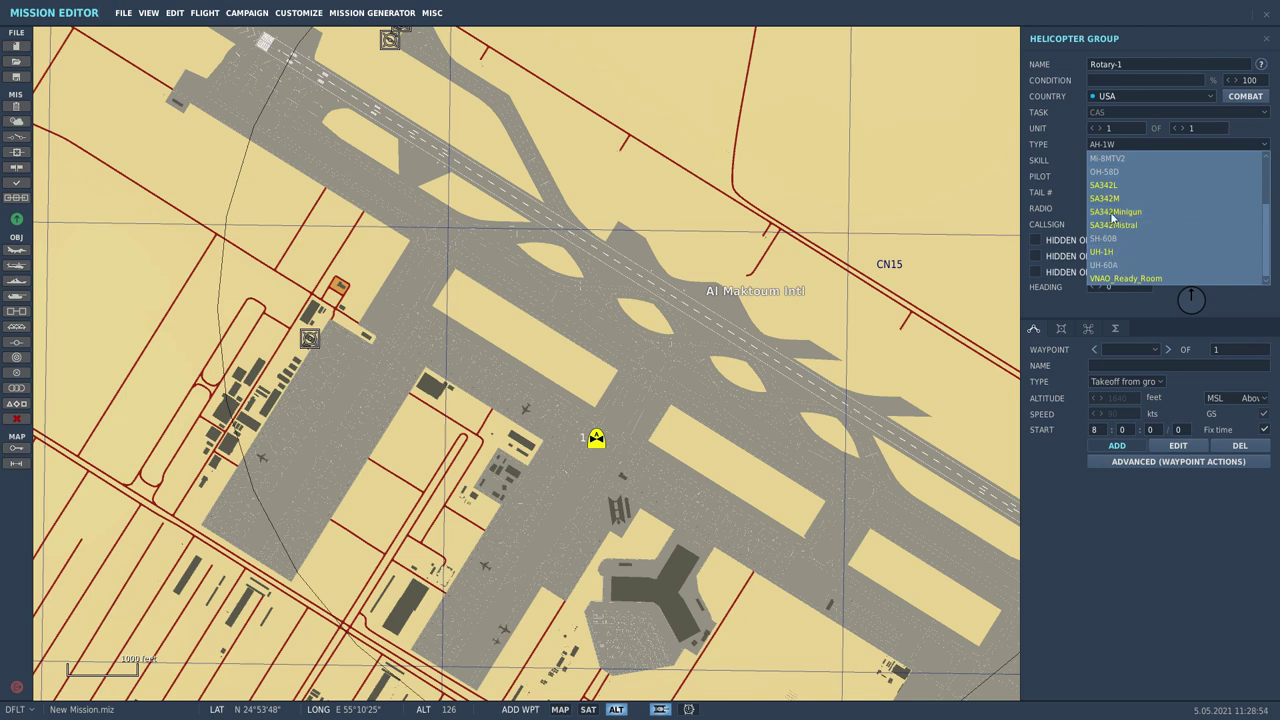
{"action": "left_click", "coordinate": [1126, 279]}
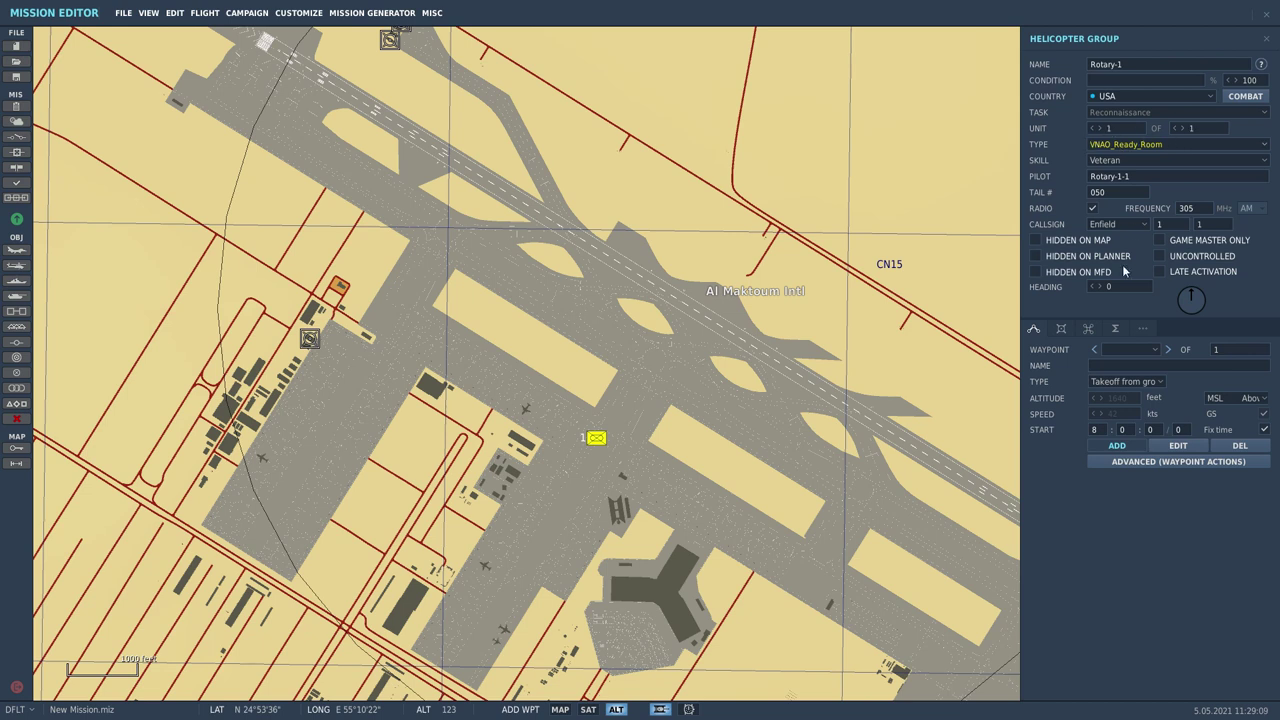
- Set Rotary-1's skill to Client and heading to 240, then bring up its paint scheme list
{"action": "left_click", "coordinate": [1116, 160]}
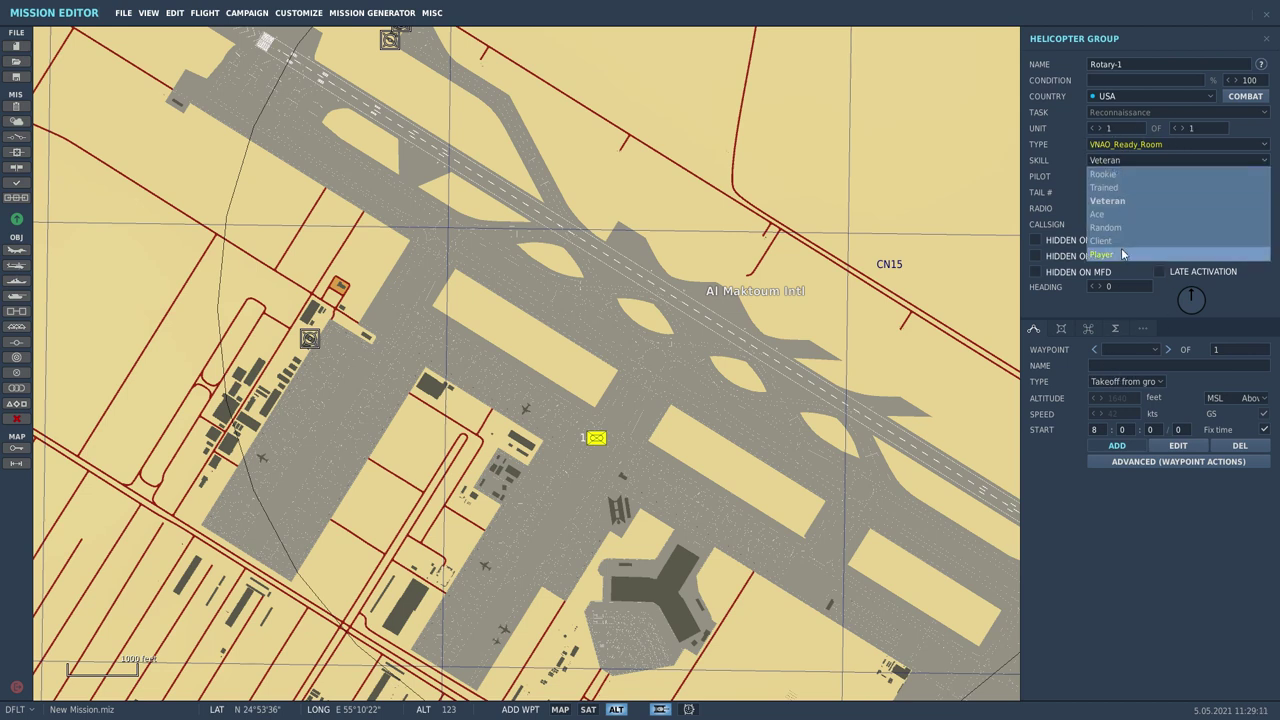
{"action": "left_click", "coordinate": [1118, 241]}
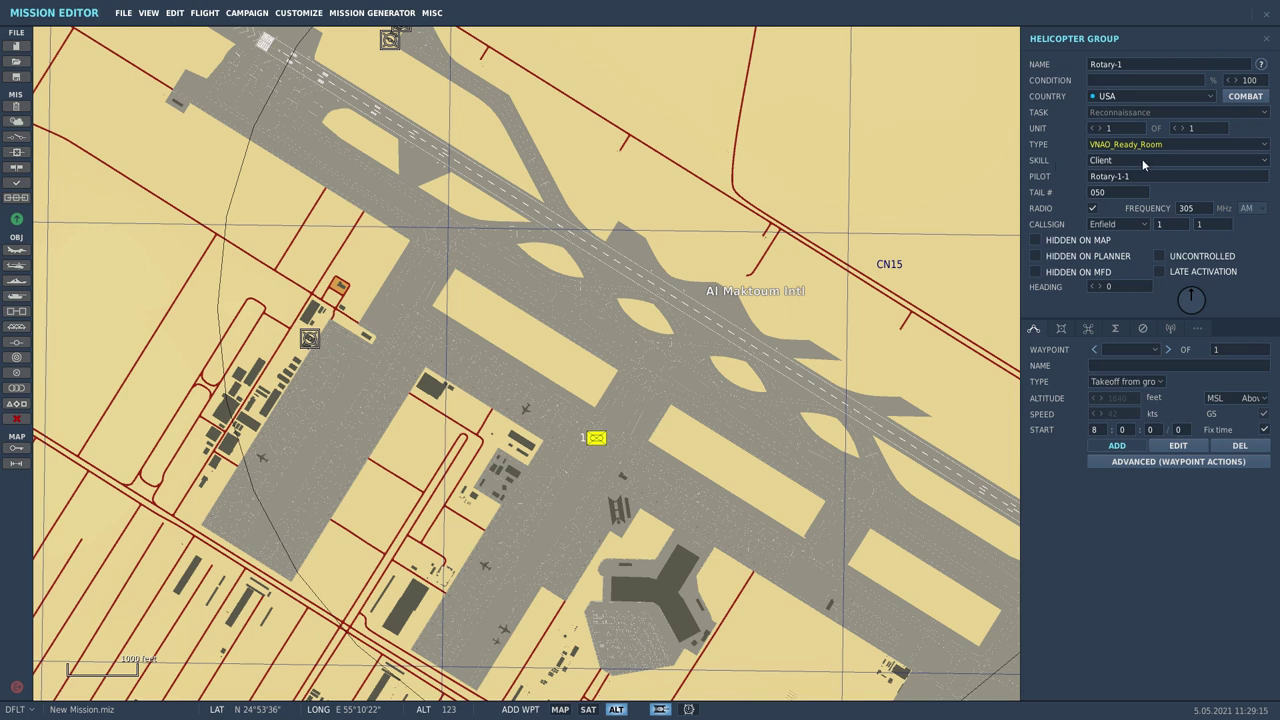
{"action": "left_click", "coordinate": [1188, 313]}
{"action": "scroll", "coordinate": [600, 460], "scroll_direction": "up", "scroll_amount": 4}
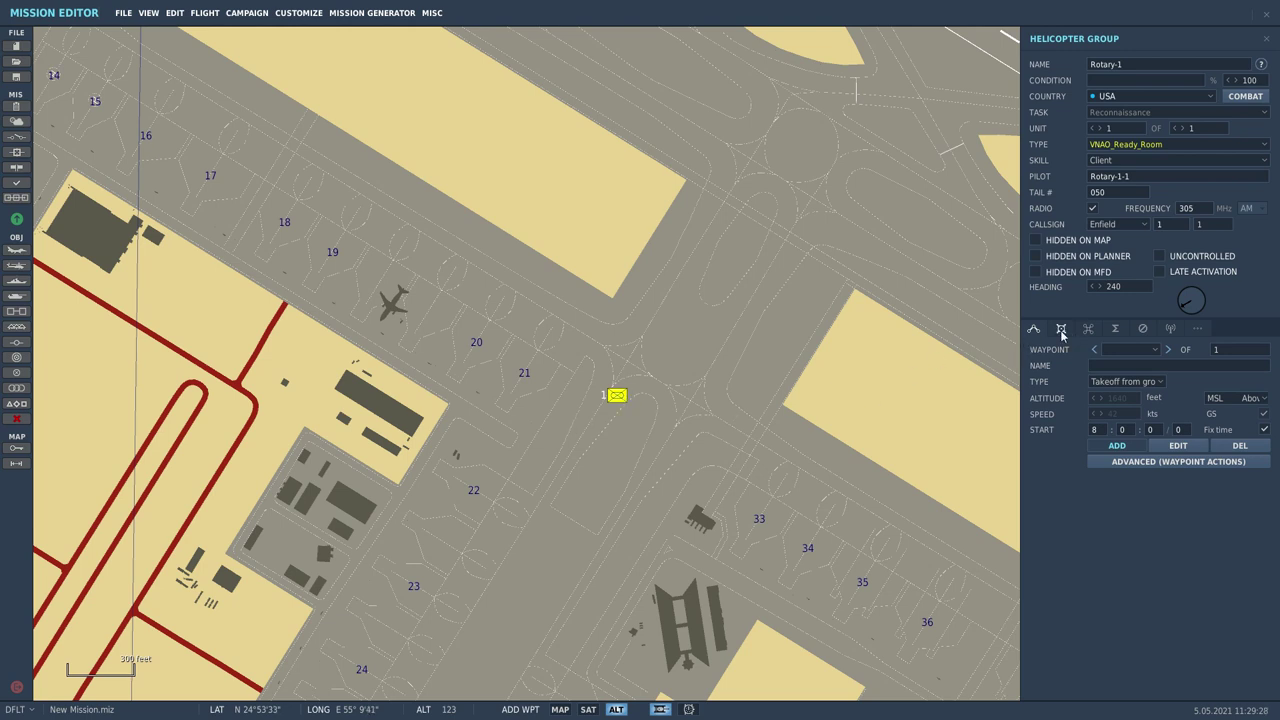
{"action": "left_click", "coordinate": [1061, 330]}
{"action": "left_click", "coordinate": [348, 402]}
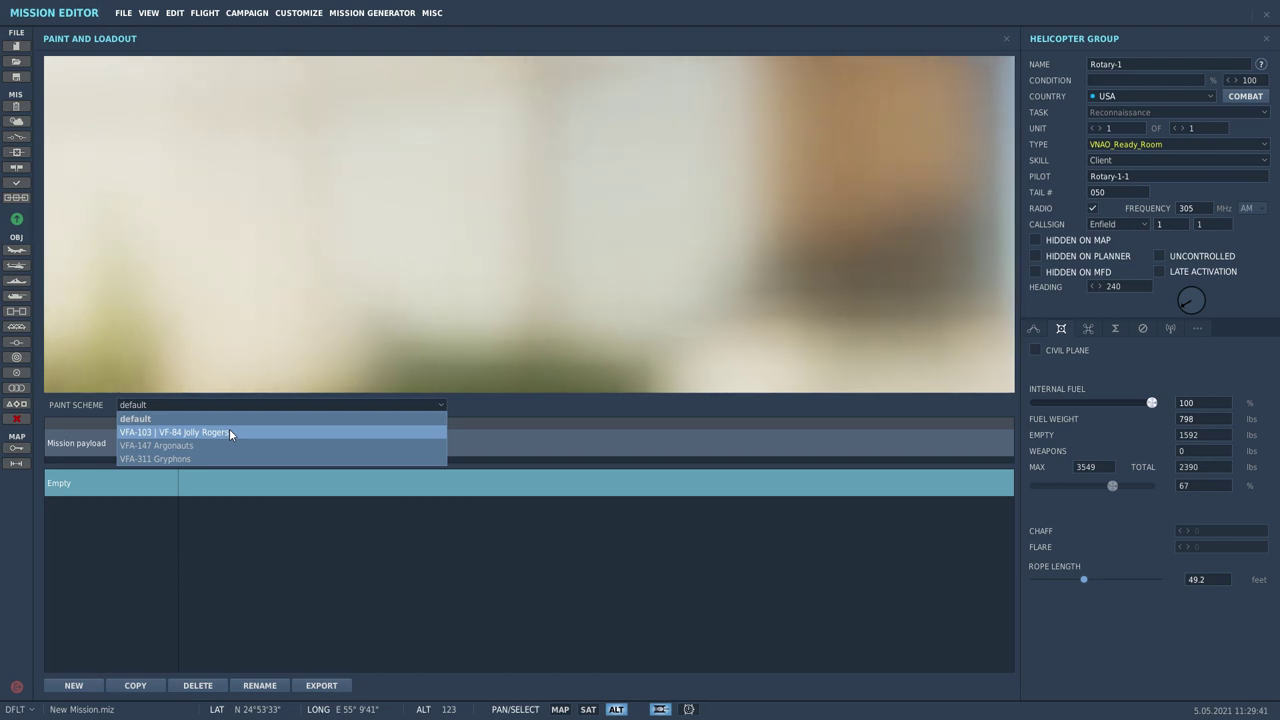
- Apply the VFA-311 Gryphons paint scheme and return to the waypoint panel
{"action": "left_click", "coordinate": [160, 458]}
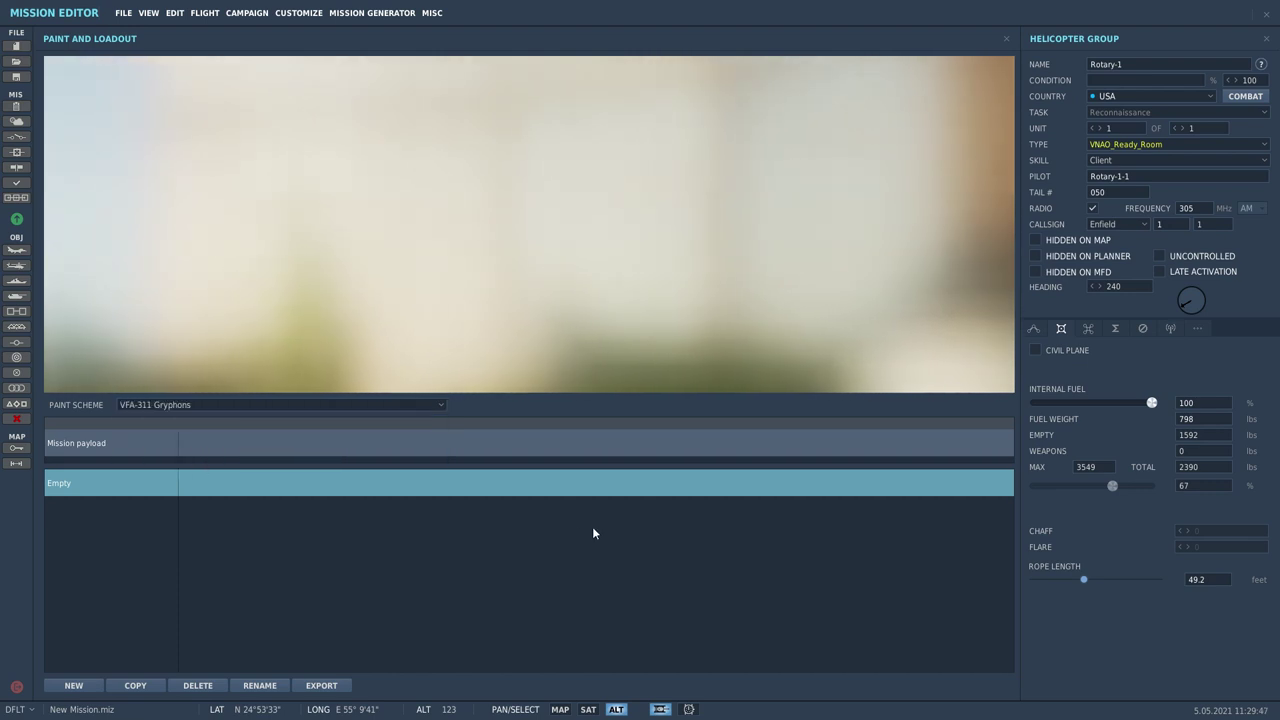
{"action": "left_click", "coordinate": [1034, 328]}
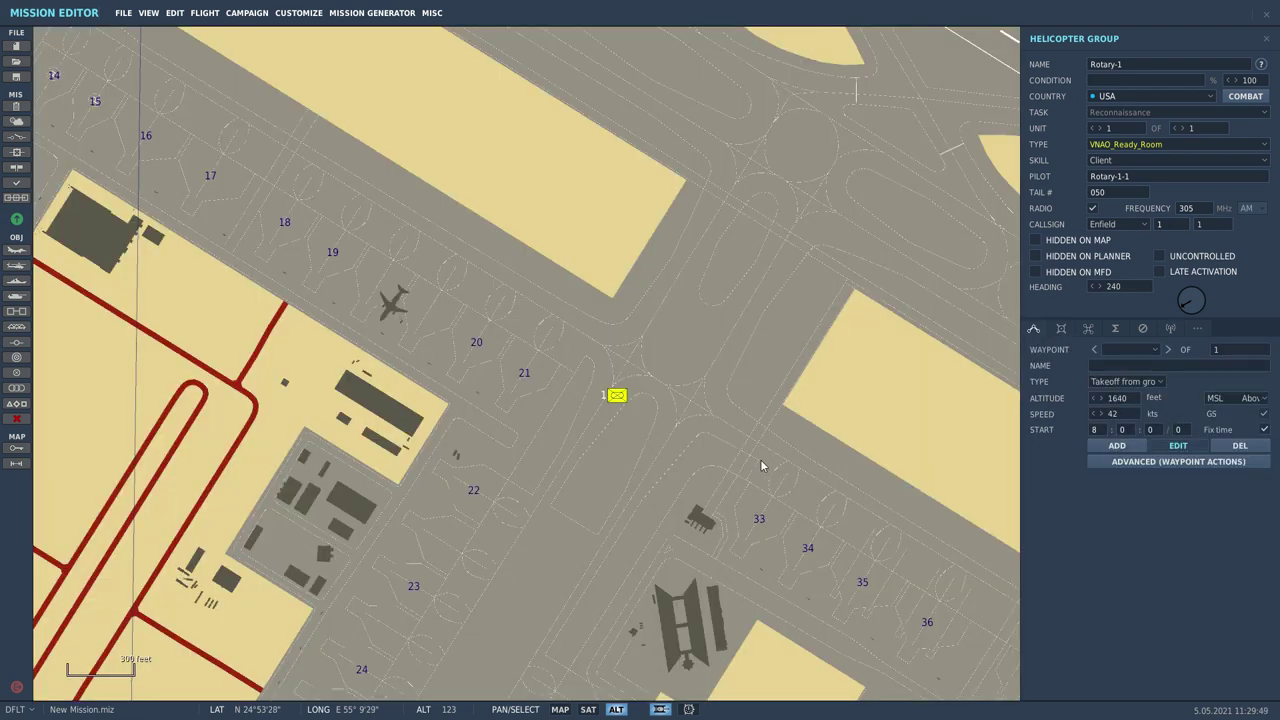
- Make the start waypoint a turning point and drag Rotary-1 onto the carrier
{"action": "scroll", "coordinate": [566, 428], "scroll_direction": "down", "scroll_amount": 10}
{"action": "scroll", "coordinate": [568, 432], "scroll_direction": "down", "scroll_amount": 2}
{"action": "scroll", "coordinate": [724, 480], "scroll_direction": "down", "scroll_amount": 4}
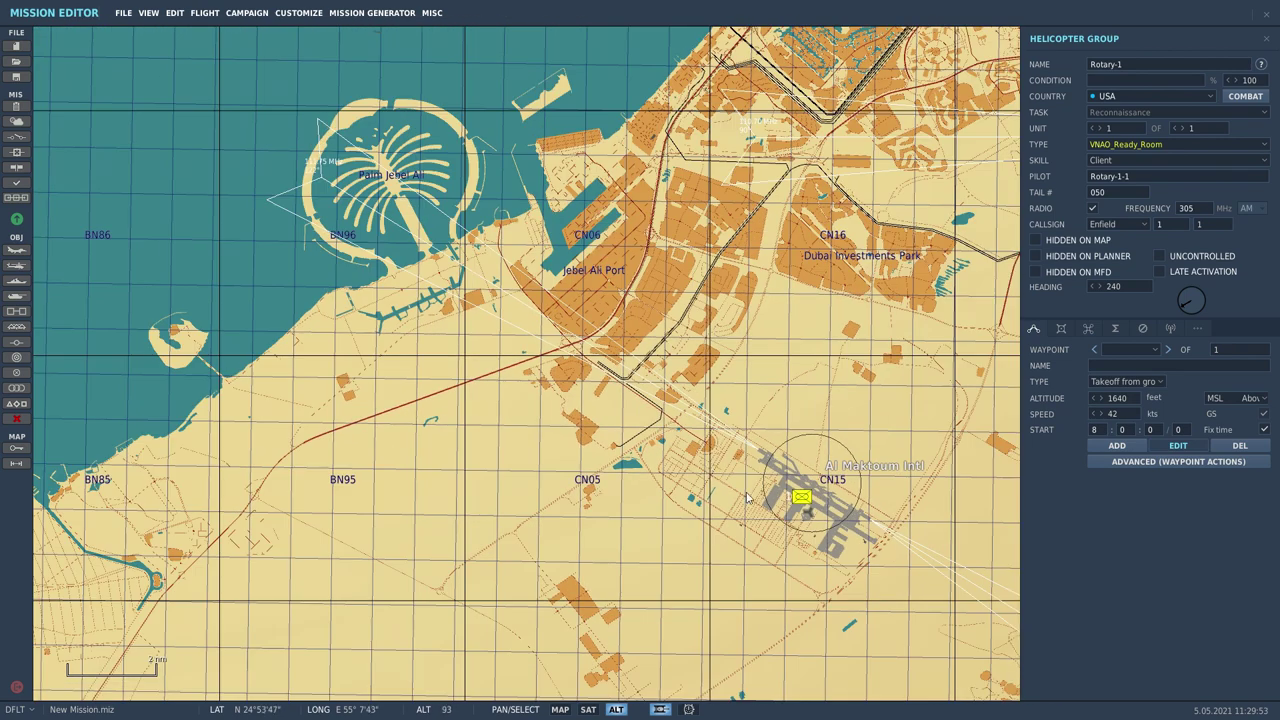
{"action": "left_click", "coordinate": [1126, 381]}
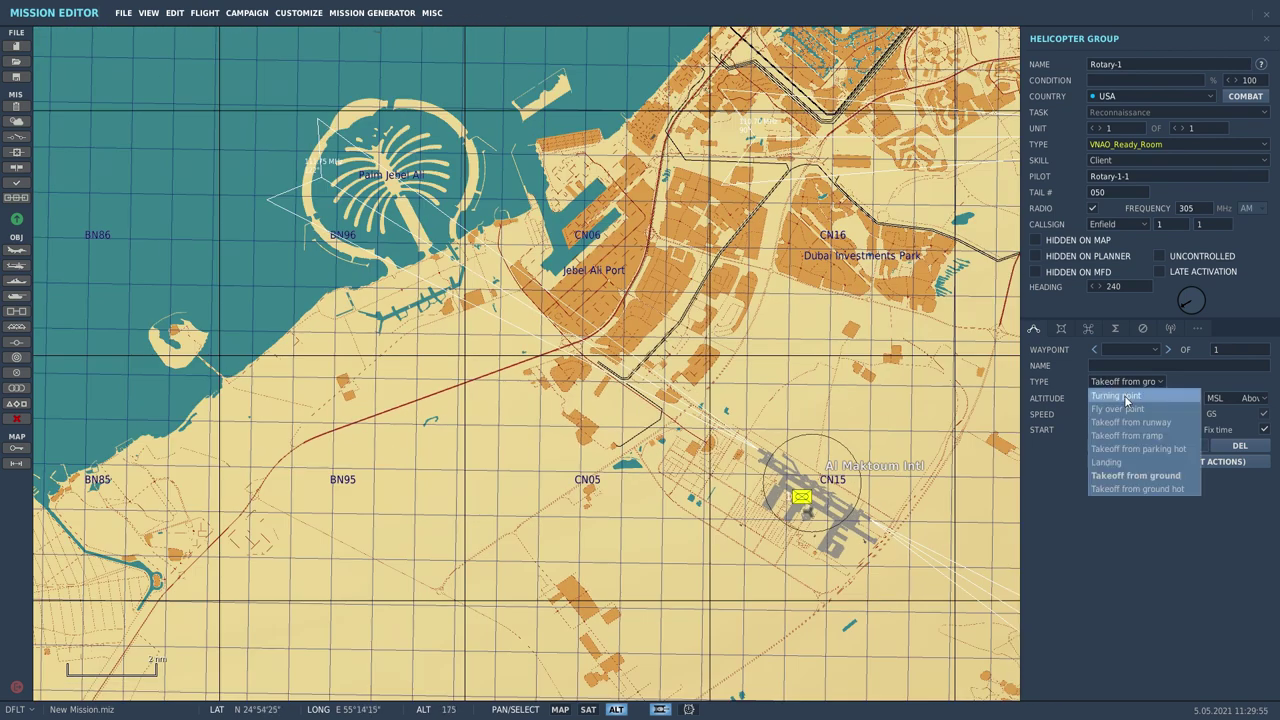
{"action": "left_click", "coordinate": [1125, 398]}
{"action": "left_click_drag", "start_coordinate": [801, 497], "coordinate": [291, 85]}
{"action": "scroll", "coordinate": [608, 548], "scroll_direction": "up", "scroll_amount": 5}
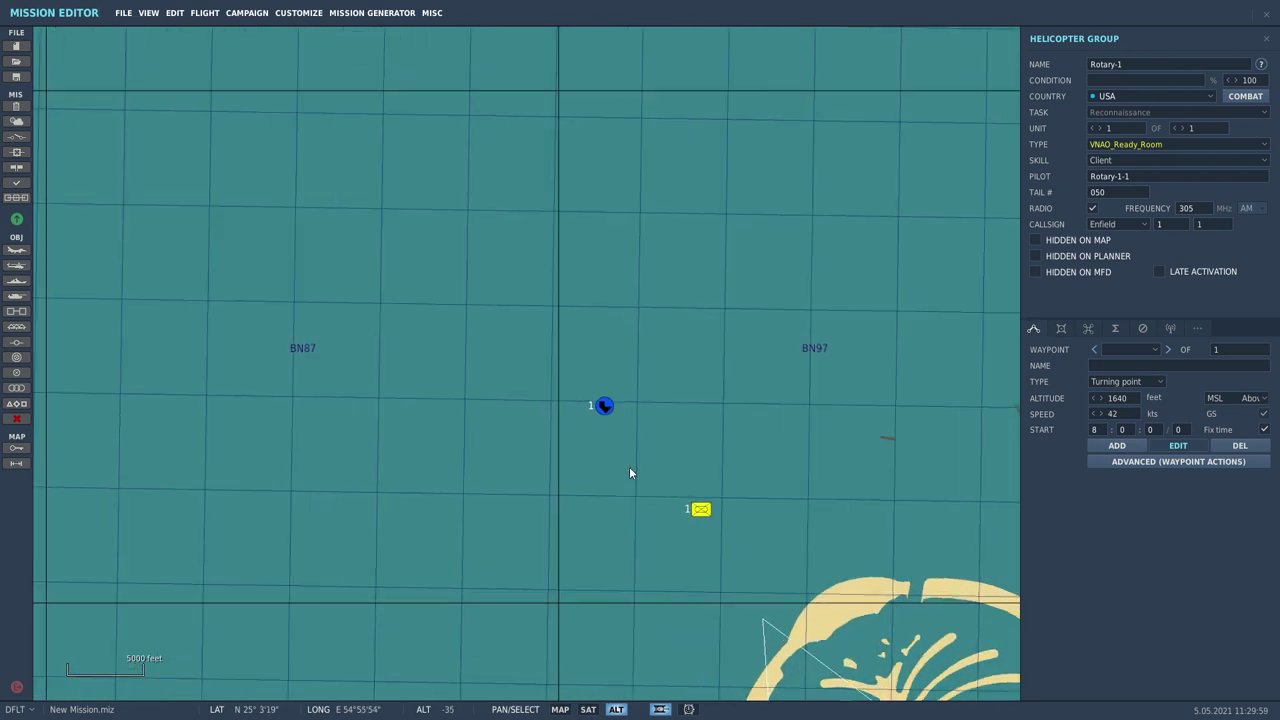
{"action": "left_click_drag", "start_coordinate": [750, 536], "coordinate": [578, 355]}
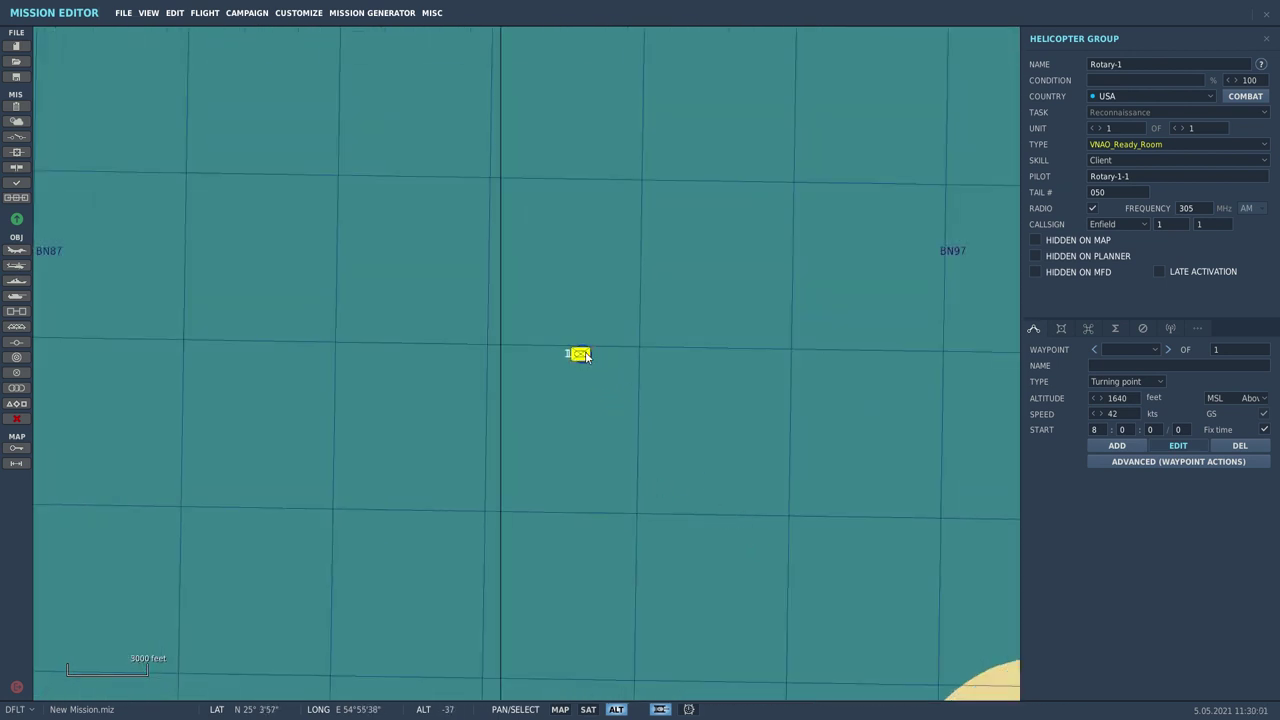
- Set the first waypoint to Takeoff from ramp at deck parking spot 4
{"action": "scroll", "coordinate": [585, 360], "scroll_direction": "up", "scroll_amount": 2}
{"action": "scroll", "coordinate": [557, 348], "scroll_direction": "up", "scroll_amount": 5}
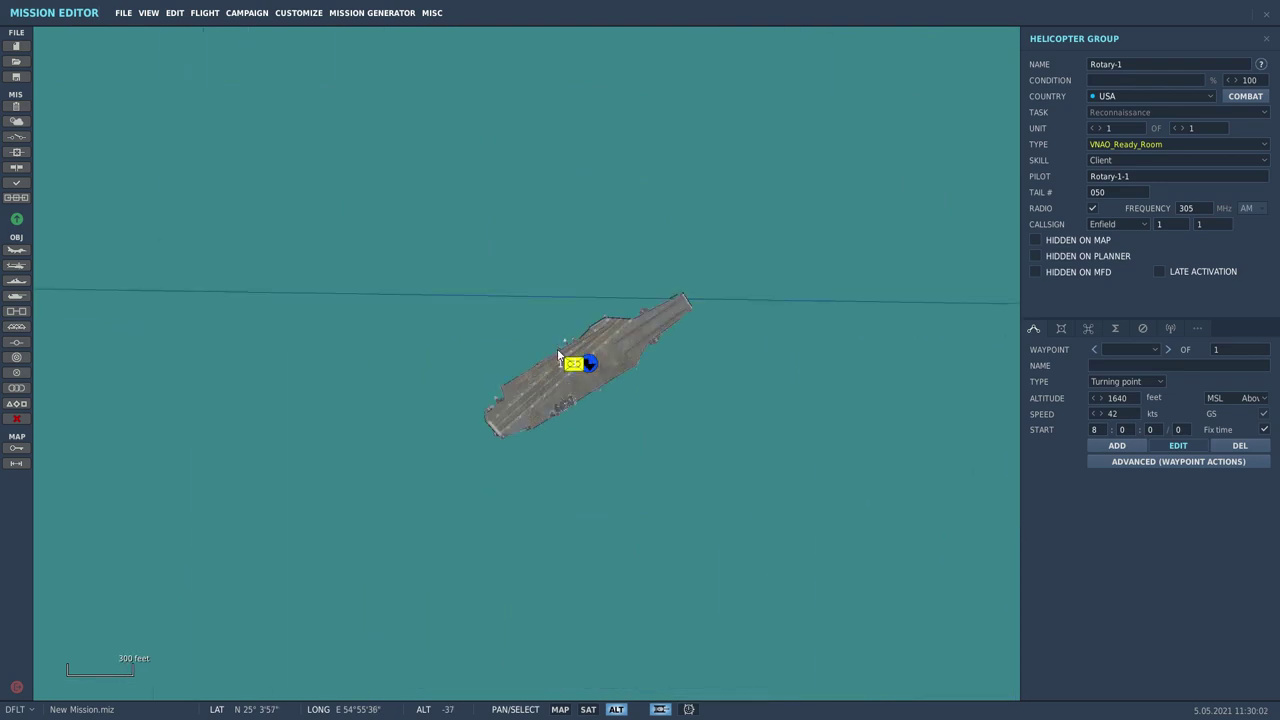
{"action": "left_click", "coordinate": [1138, 382]}
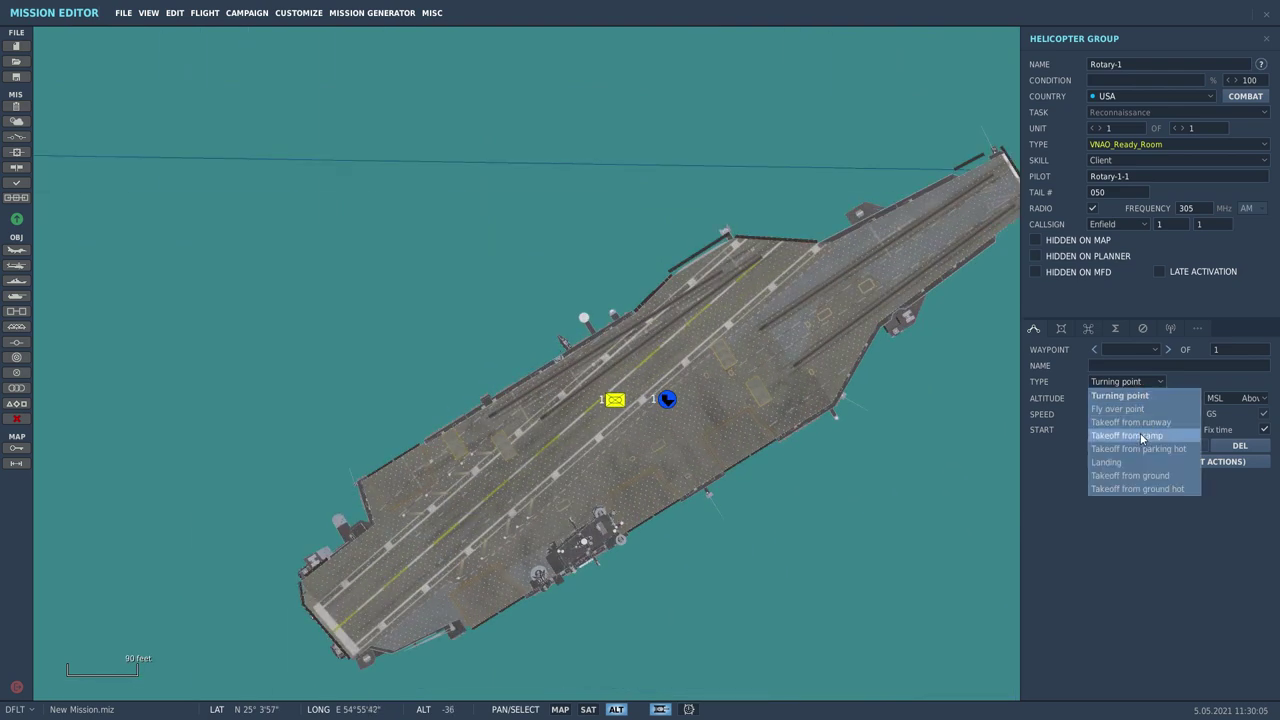
{"action": "left_click", "coordinate": [1141, 436]}
{"action": "left_click", "coordinate": [1236, 382]}
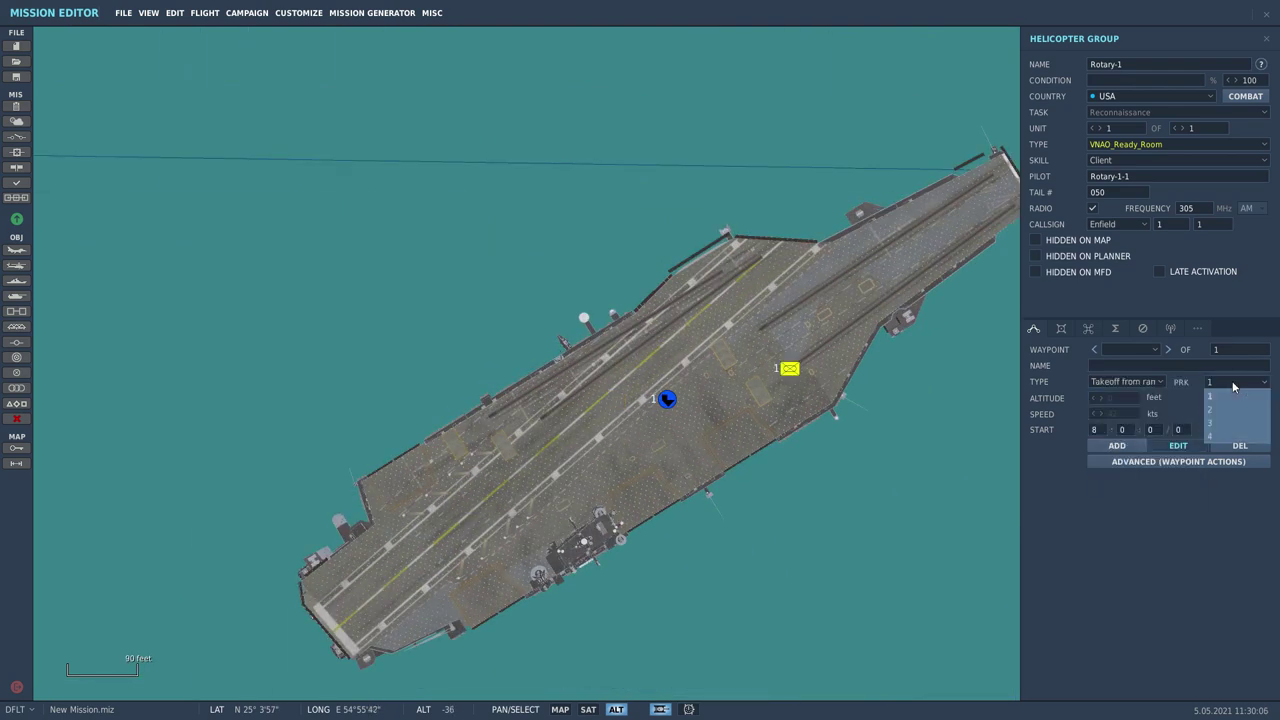
{"action": "left_click", "coordinate": [1212, 437]}
{"action": "left_click_drag", "start_coordinate": [641, 534], "coordinate": [548, 448]}
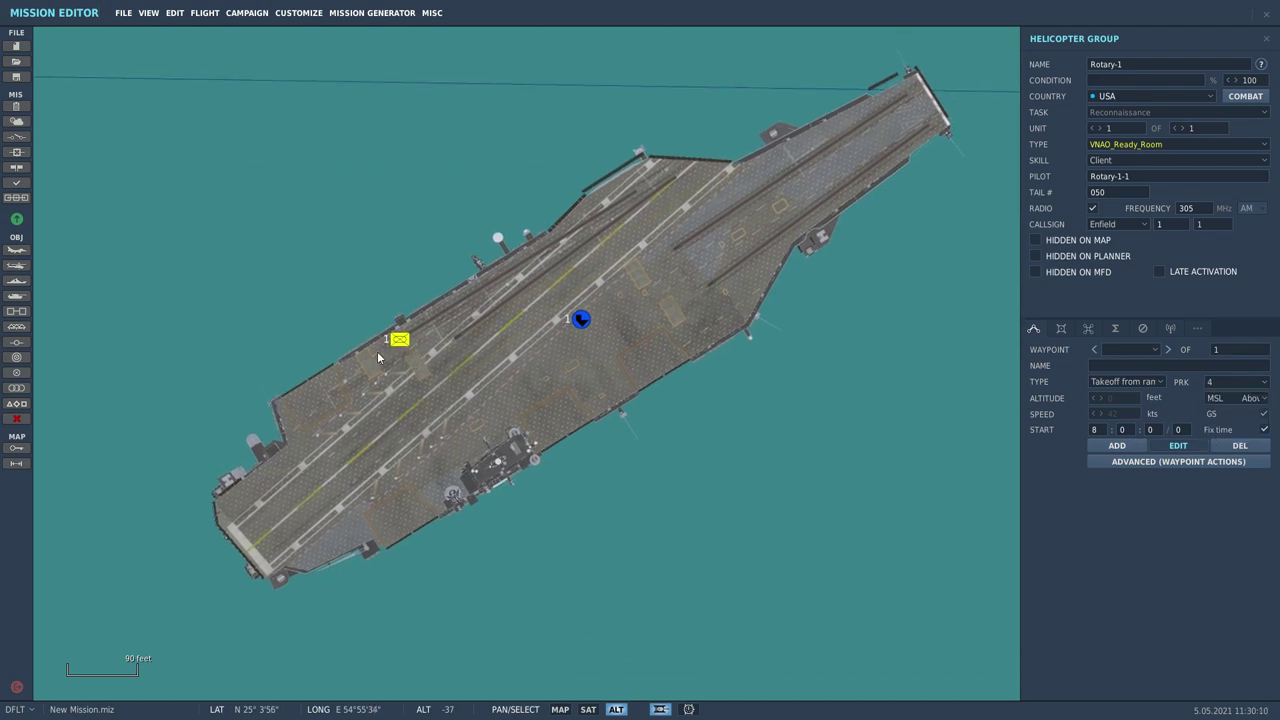
{"action": "scroll", "coordinate": [368, 357], "scroll_direction": "up", "scroll_amount": 1}
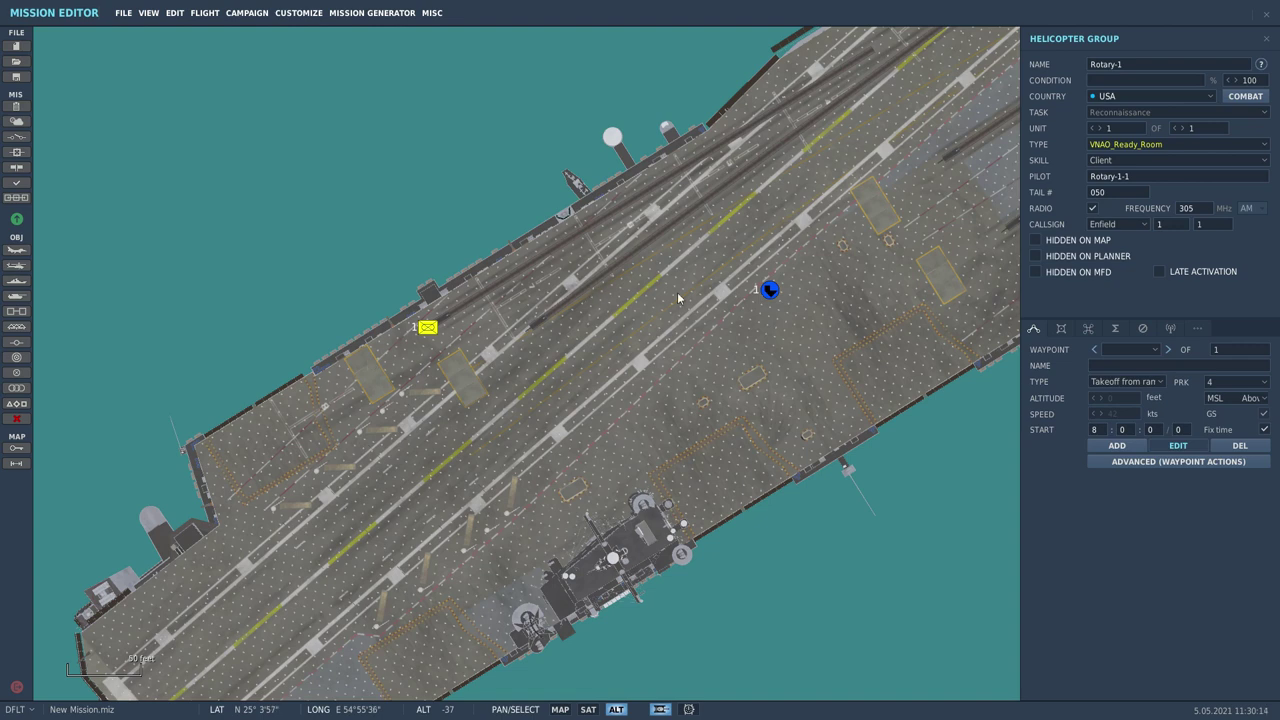
{"action": "scroll", "coordinate": [619, 295], "scroll_direction": "down", "scroll_amount": 3}
{"action": "scroll", "coordinate": [672, 370], "scroll_direction": "up", "scroll_amount": 1}
{"action": "scroll", "coordinate": [668, 340], "scroll_direction": "up", "scroll_amount": 1}
{"action": "scroll", "coordinate": [665, 331], "scroll_direction": "down", "scroll_amount": 2}
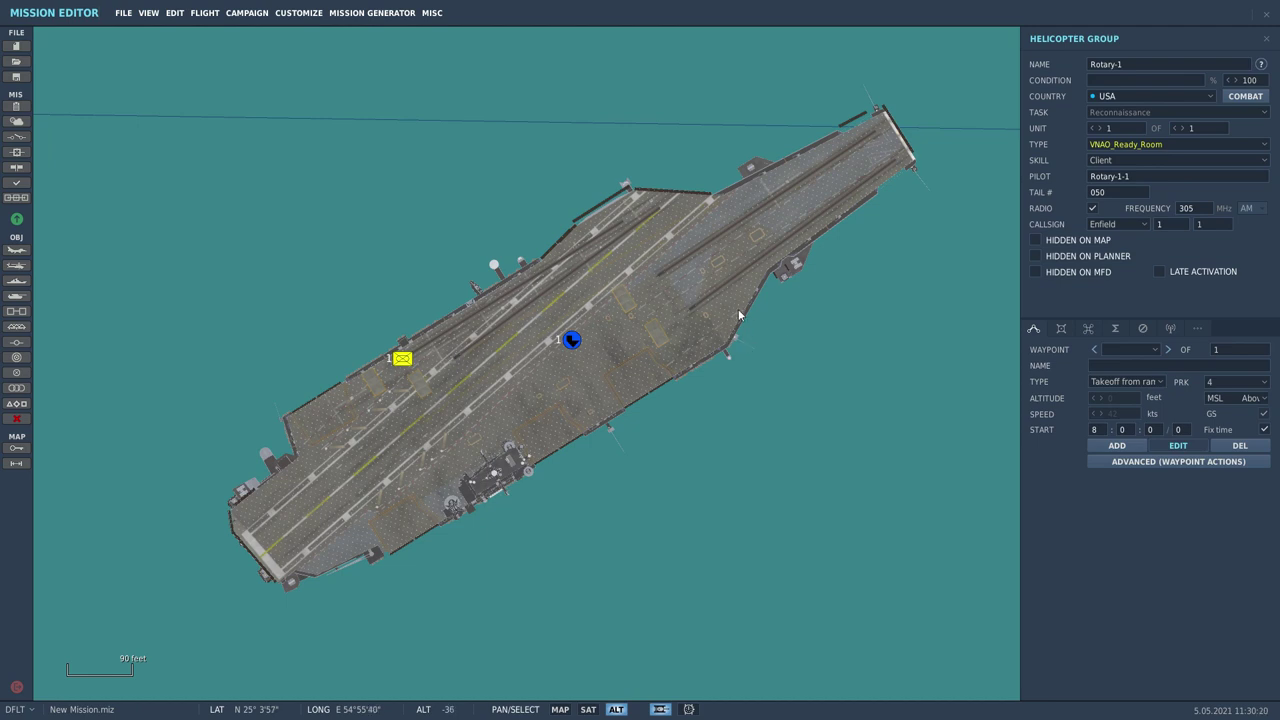
{"action": "scroll", "coordinate": [460, 406], "scroll_direction": "up", "scroll_amount": 1}
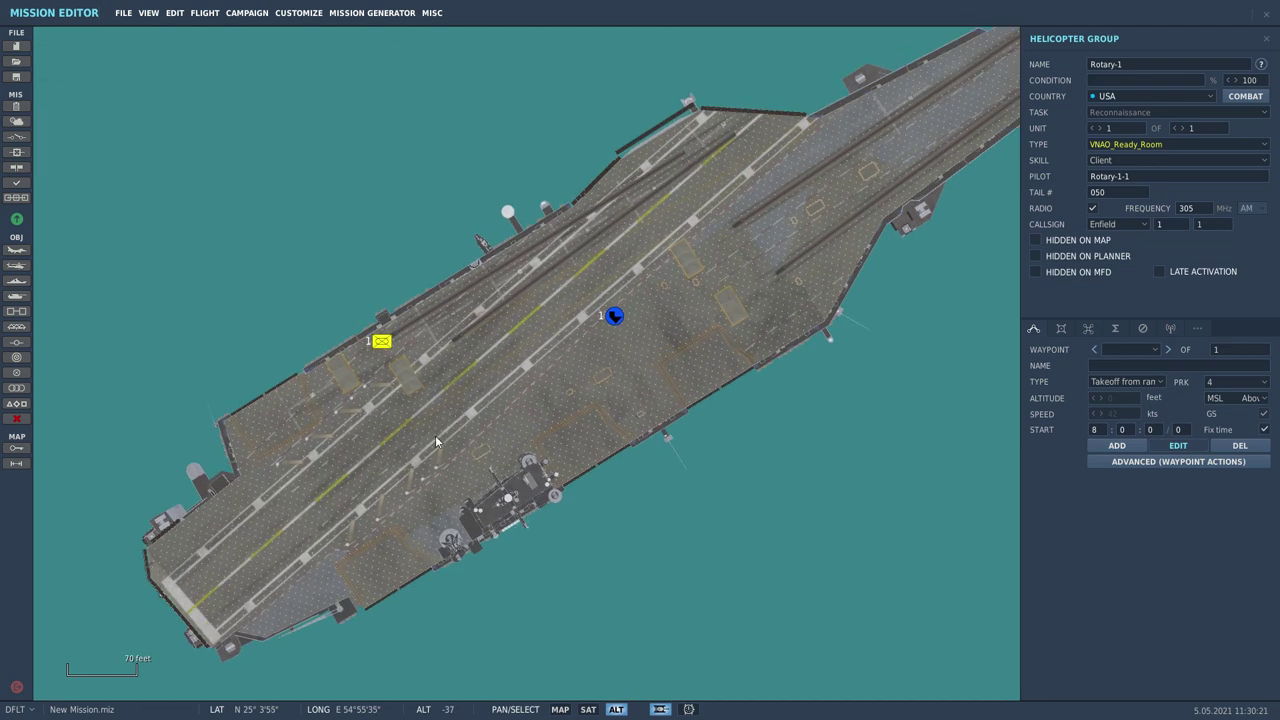
- Save the mission as ReadyRoomTEST.miz, overwriting the existing file
{"action": "left_click", "coordinate": [123, 13]}
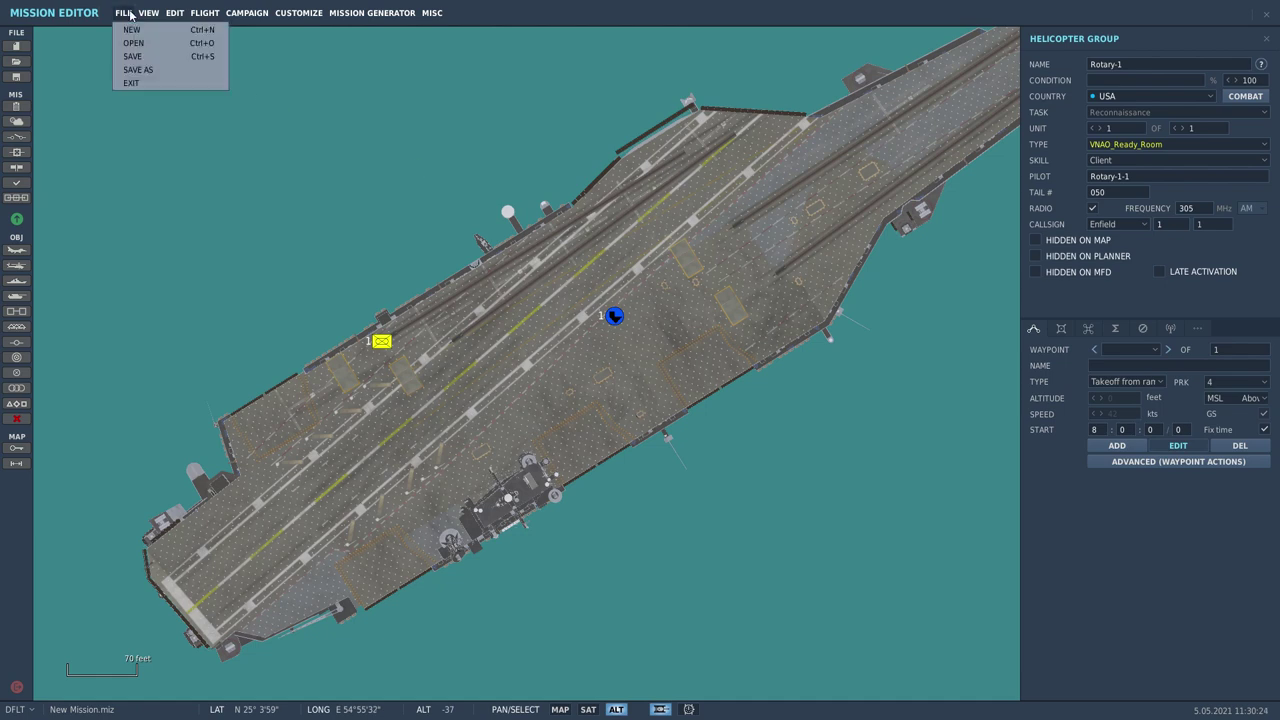
{"action": "left_click", "coordinate": [147, 71]}
{"action": "left_click", "coordinate": [754, 514]}
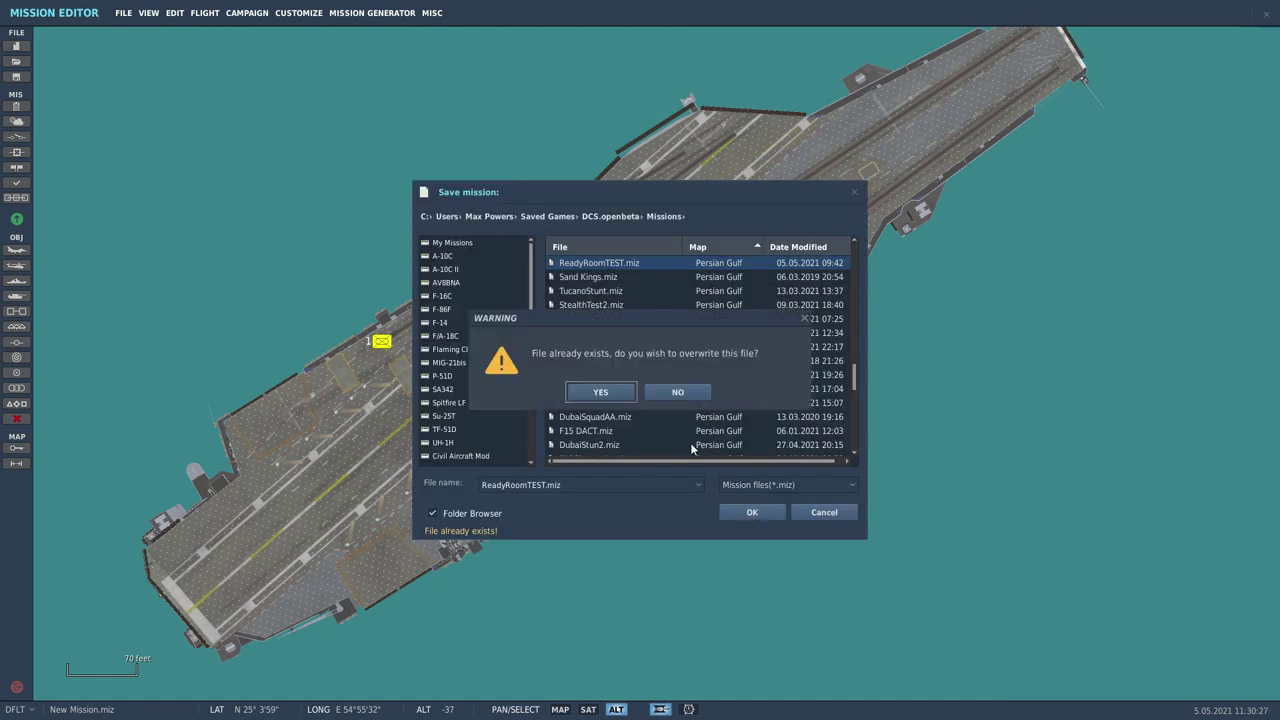
{"action": "left_click", "coordinate": [588, 392]}
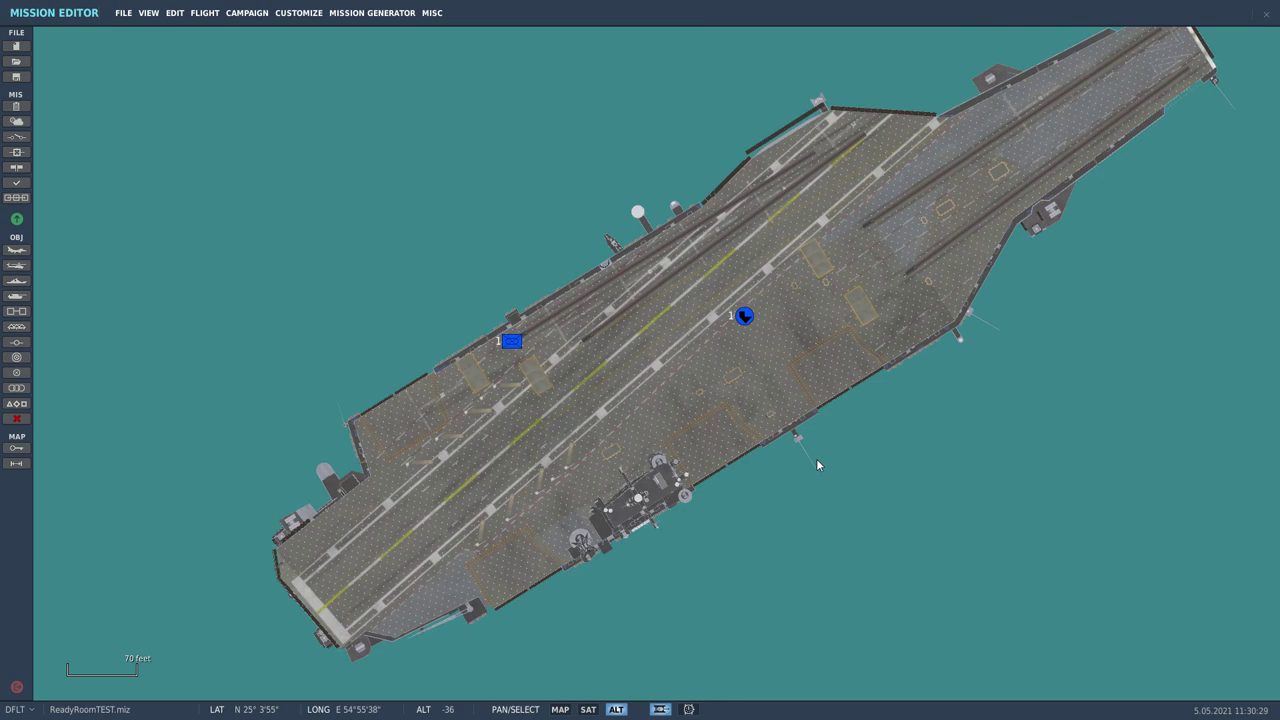
- Fly the mission and take the Briefer role in the Ready Room
{"action": "left_click", "coordinate": [205, 13]}
{"action": "left_click", "coordinate": [222, 31]}
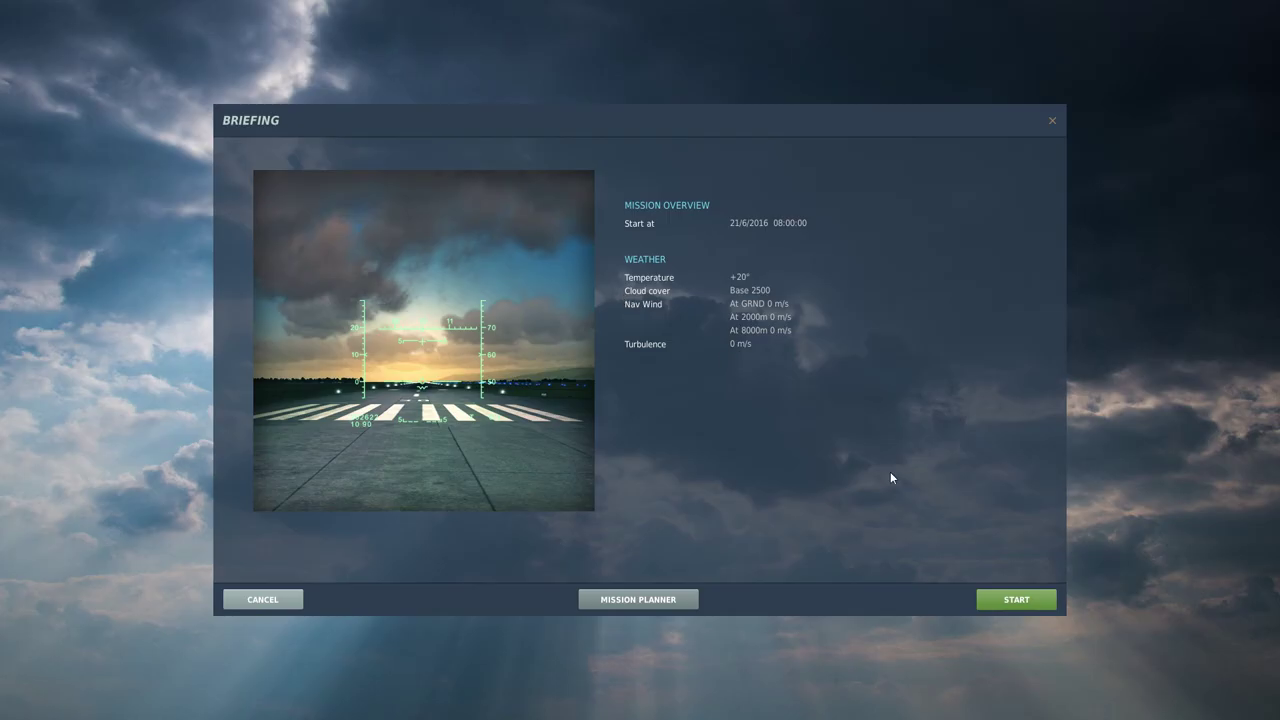
{"action": "left_click", "coordinate": [1019, 598]}
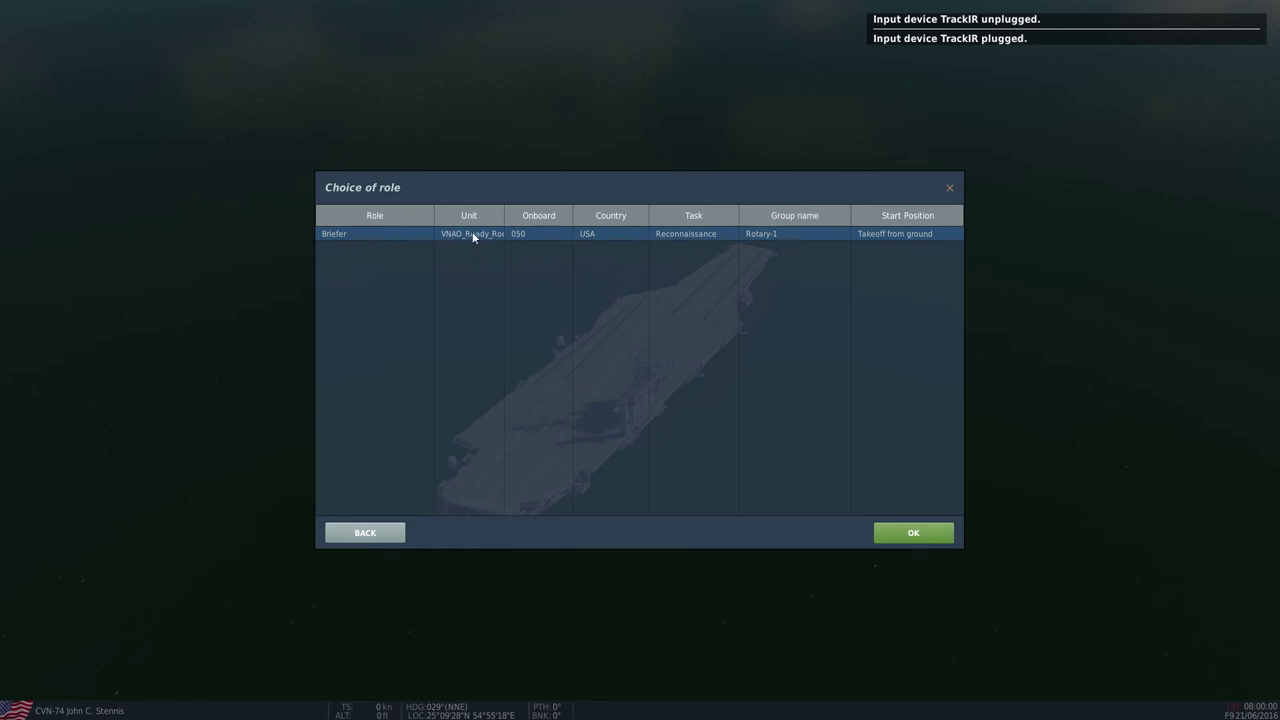
{"action": "left_click", "coordinate": [880, 530]}
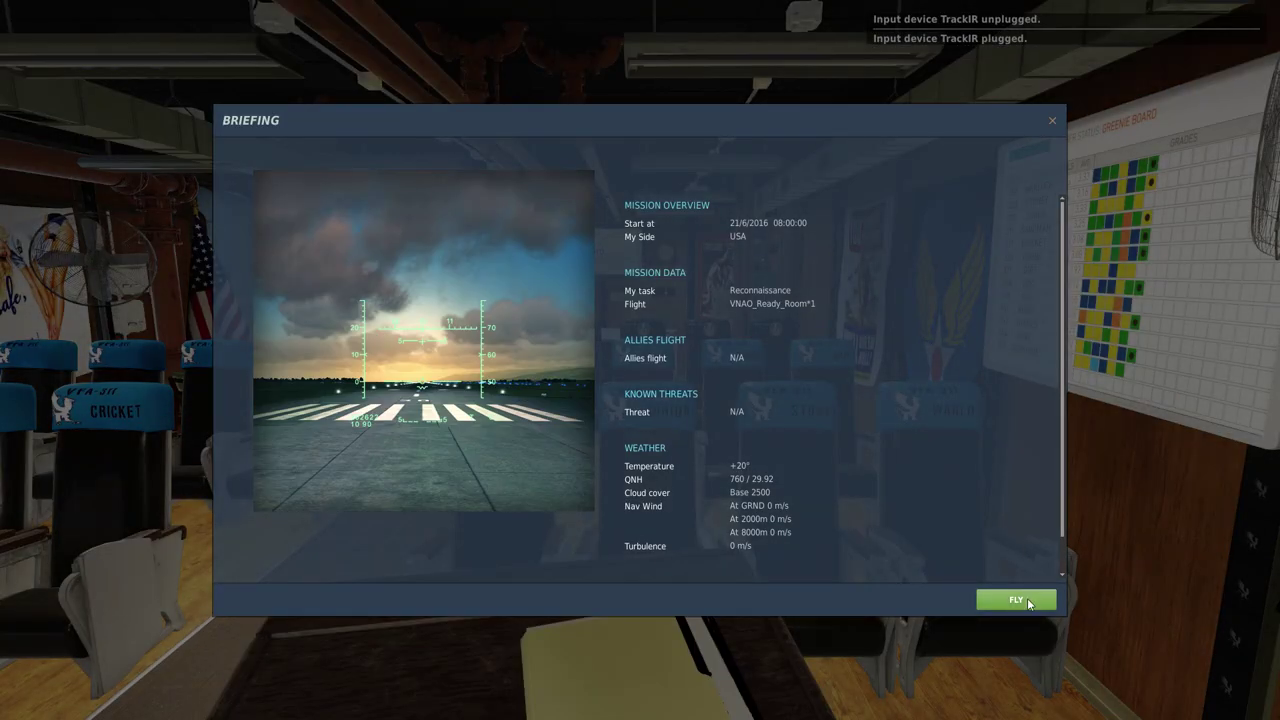
- Leave the VNAO_Ready_Room*1 briefing and enter the 3-D ready room interior
{"action": "left_click", "coordinate": [1032, 600]}
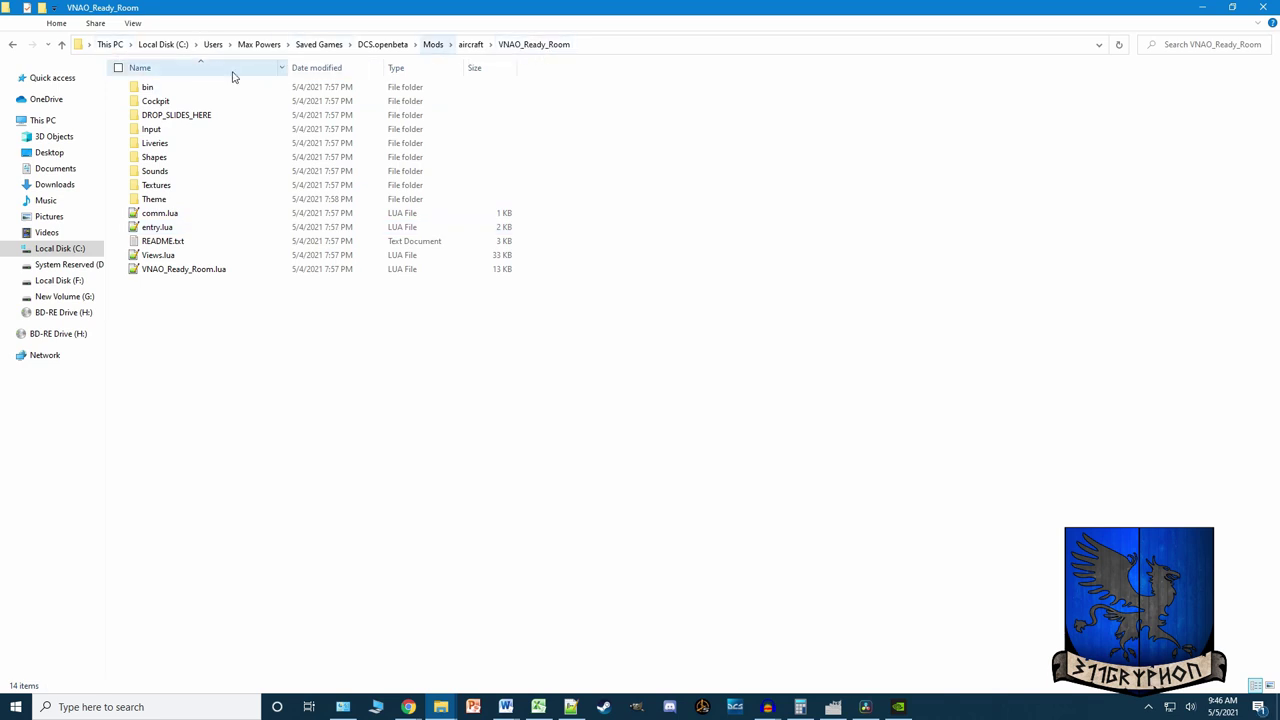
- Look inside the mod's DROP_SLIDES_HERE and Liveries folders, then return to VNAO_Ready_Room
{"action": "left_click", "coordinate": [165, 117]}
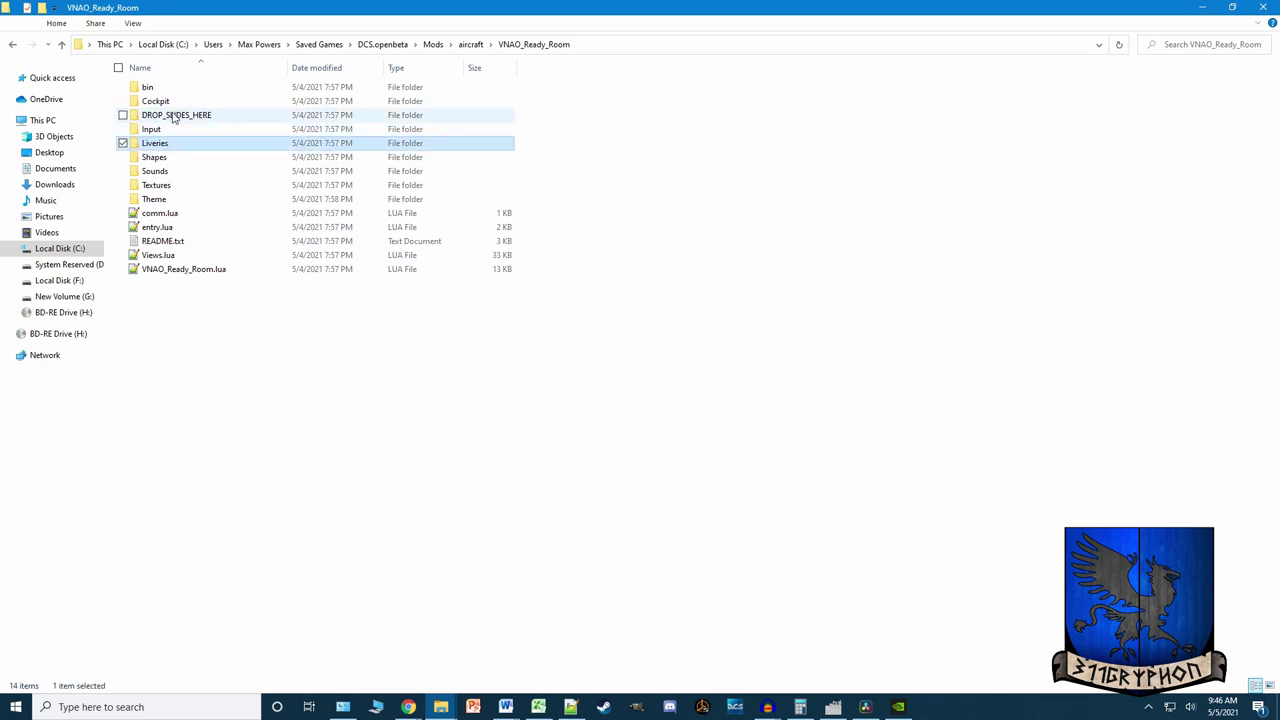
{"action": "double_click", "coordinate": [172, 116]}
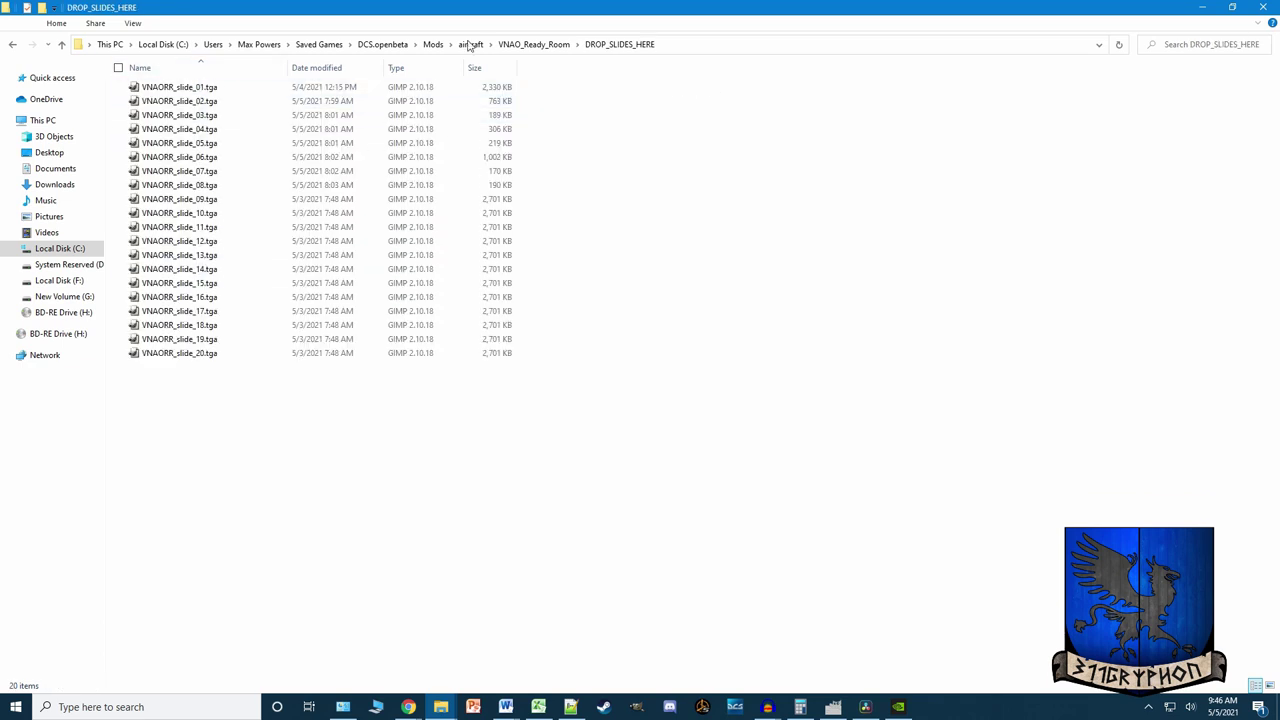
{"action": "left_click", "coordinate": [534, 45]}
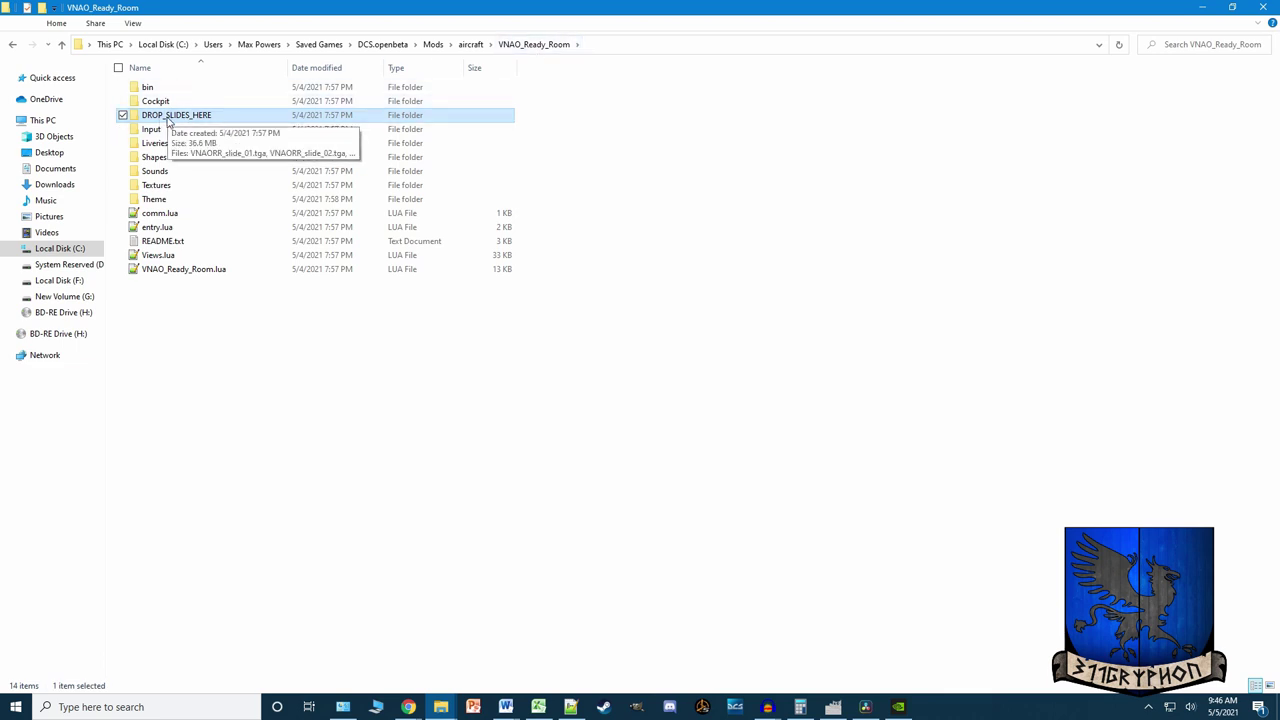
{"action": "double_click", "coordinate": [160, 146]}
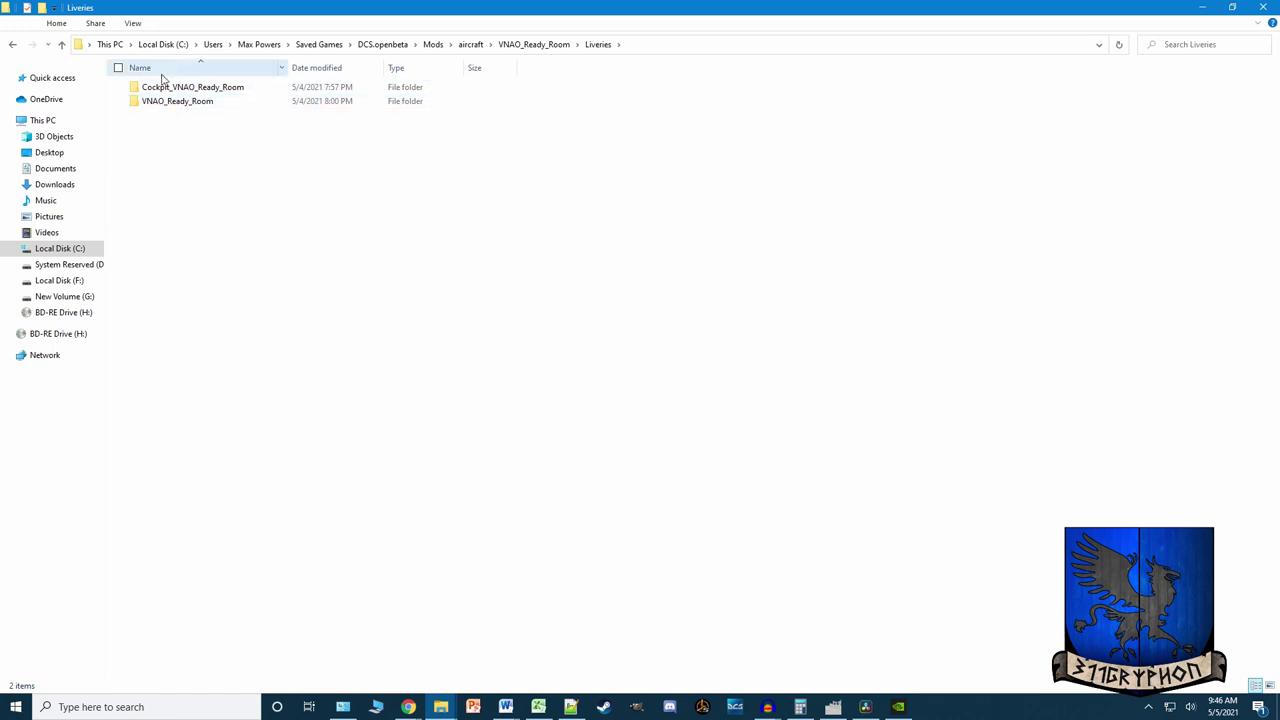
{"action": "left_click", "coordinate": [533, 44]}
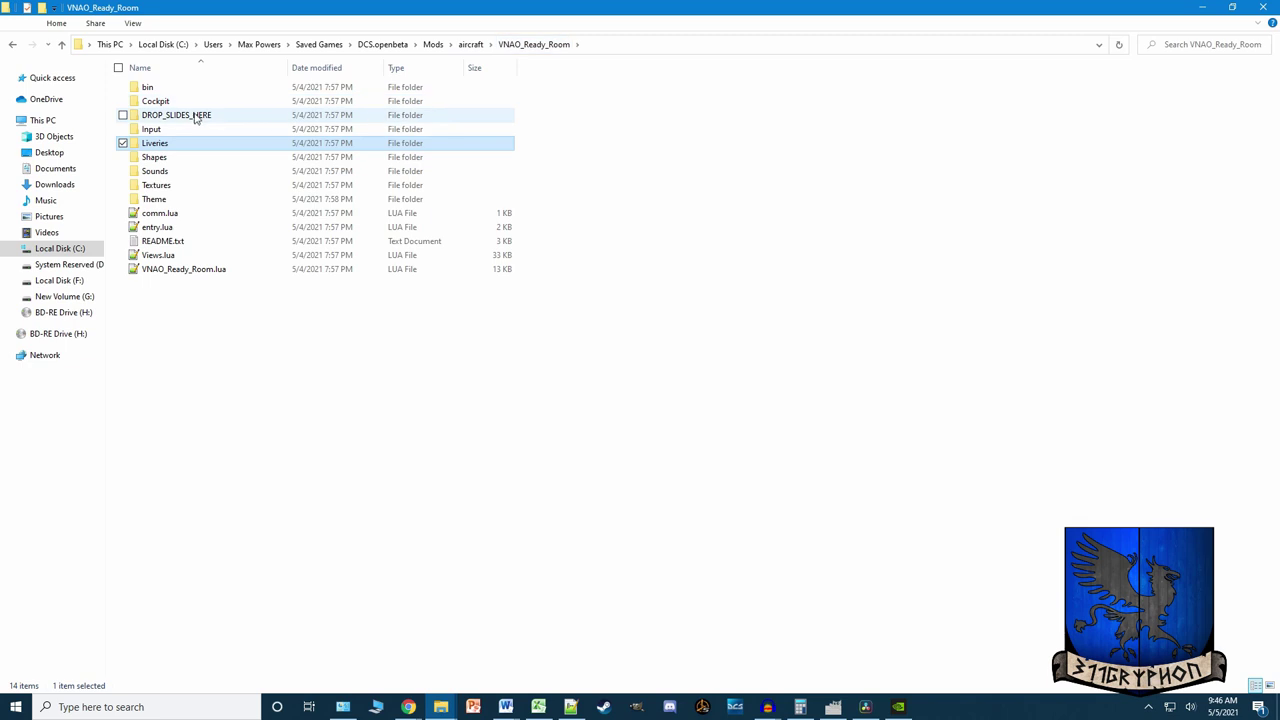
- Copy the DROP_SLIDES_HERE folder and switch to the F:\Documents\DCS Skins\Ready Room window
{"action": "left_click", "coordinate": [183, 118]}
{"action": "right_click", "coordinate": [183, 116]}
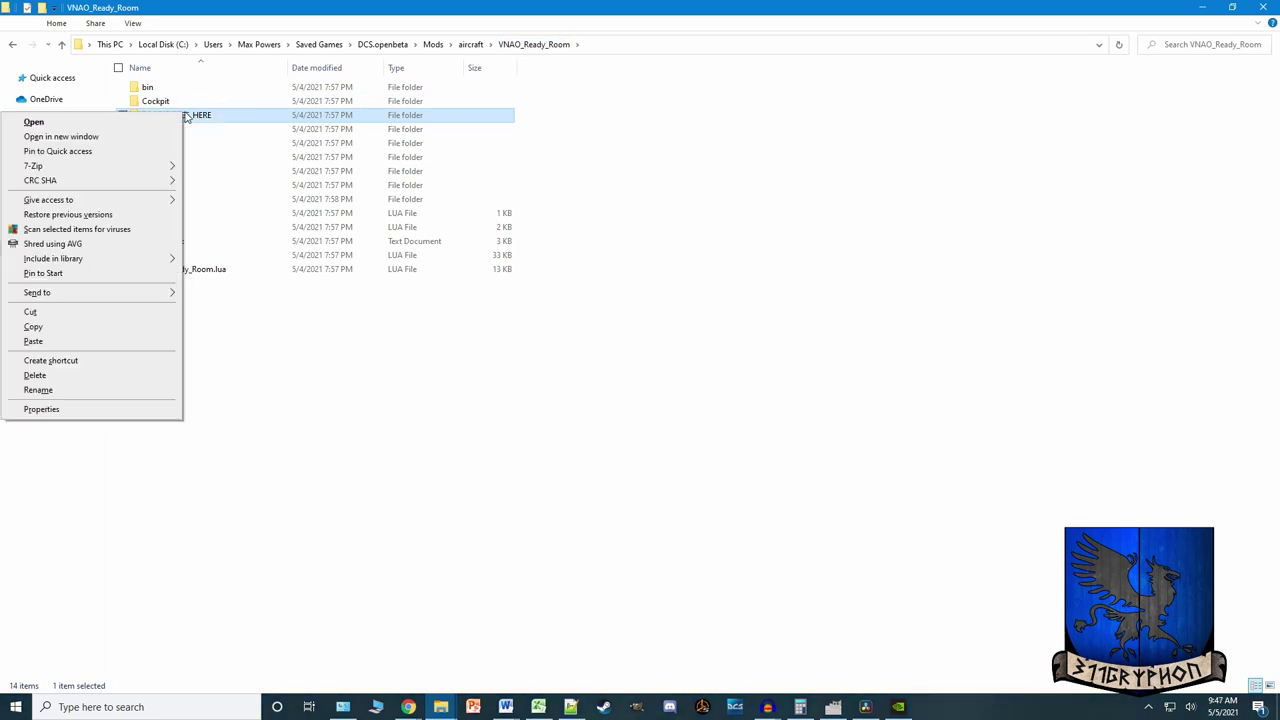
{"action": "left_click", "coordinate": [338, 310]}
{"action": "left_click", "coordinate": [181, 121]}
{"action": "right_click", "coordinate": [181, 121]}
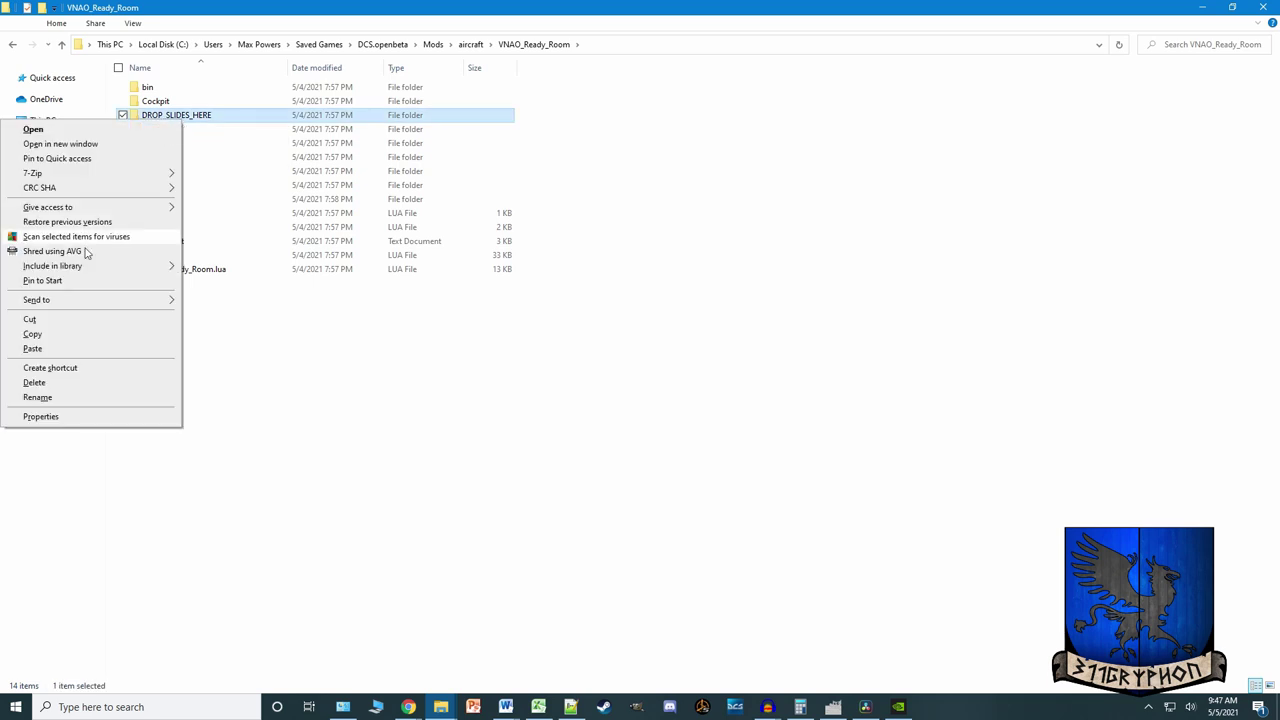
{"action": "left_click", "coordinate": [60, 335]}
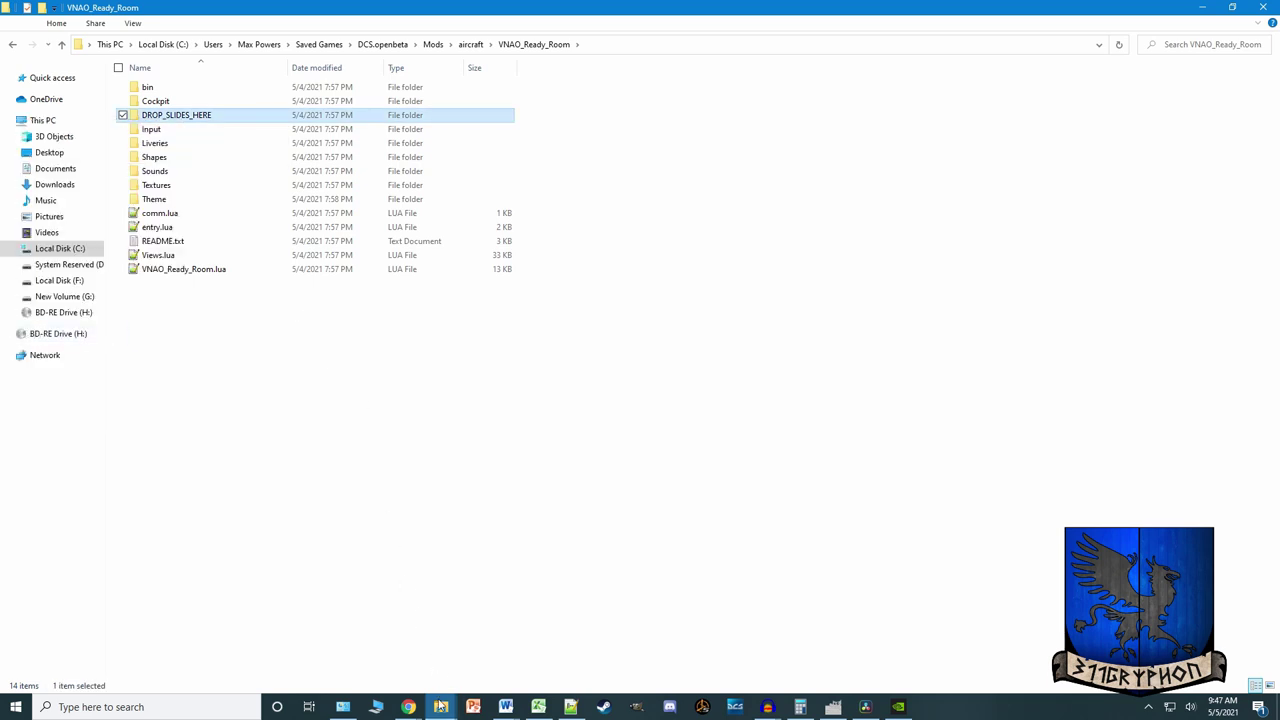
{"action": "mouse_move", "coordinate": [441, 706]}
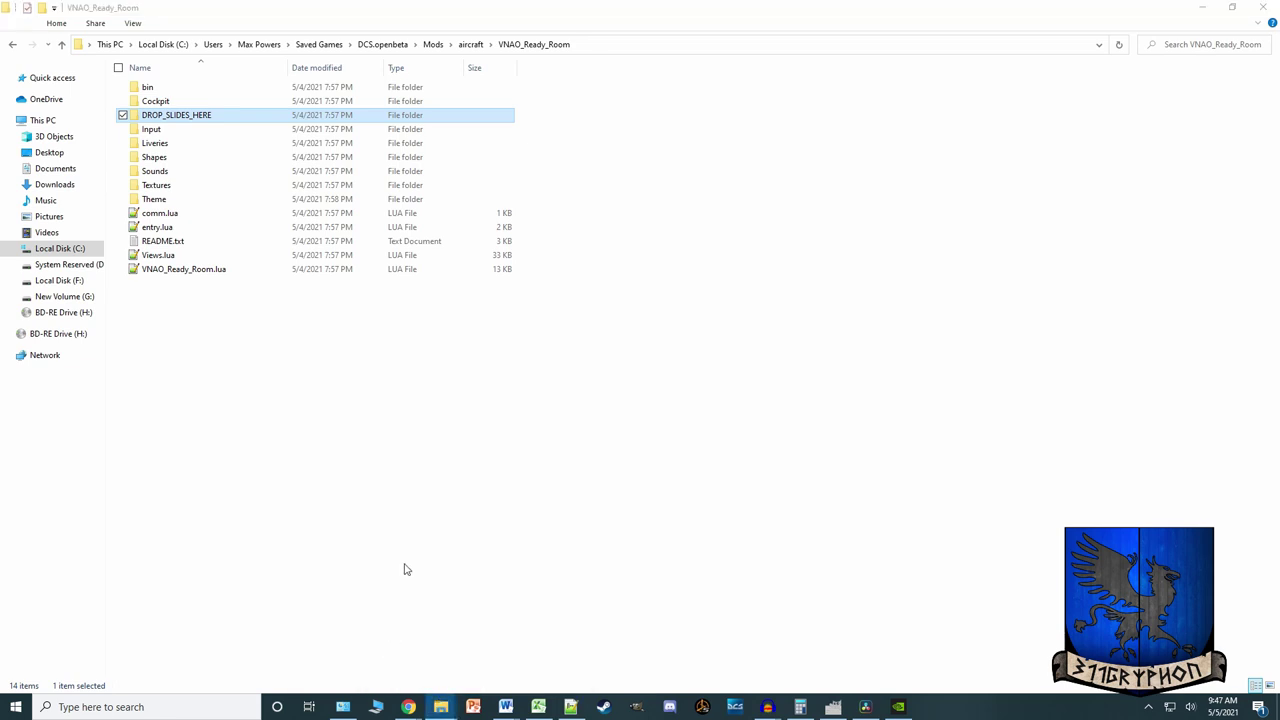
{"action": "left_click", "coordinate": [514, 671]}
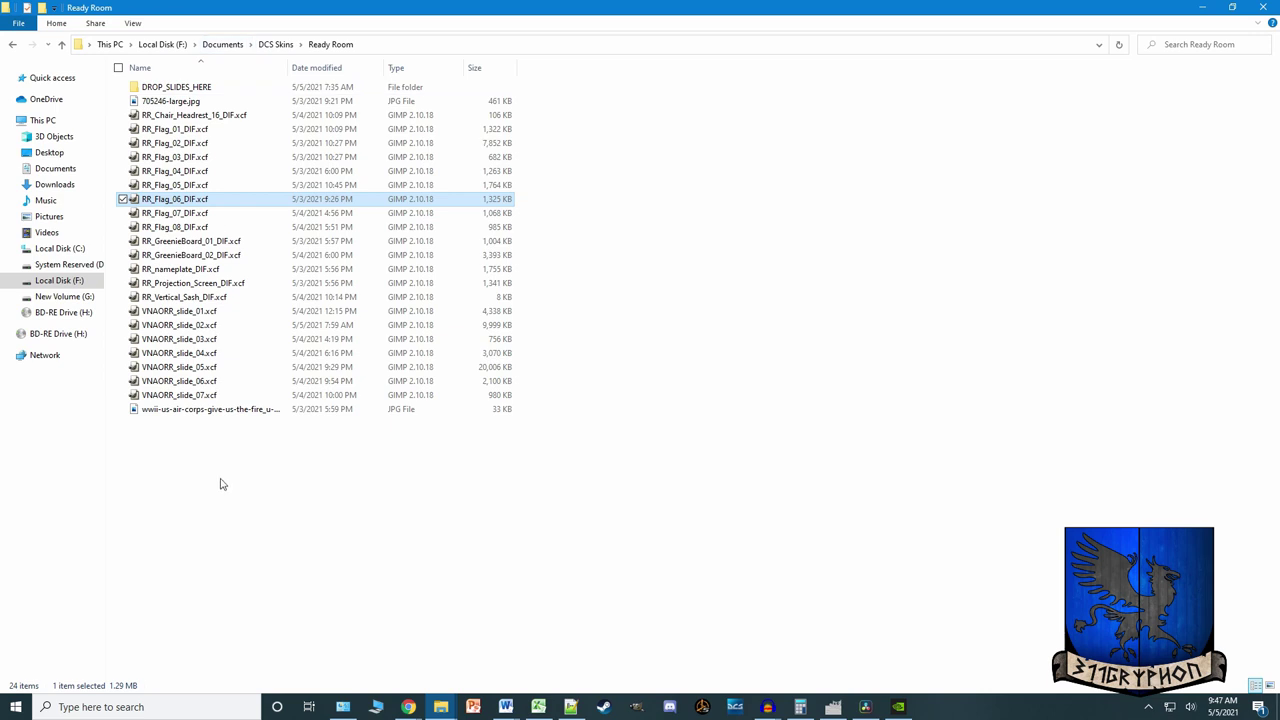
- Rename the existing DROP_SLIDES_HERE folder to DROP_SLIDES_HERE_YASD
{"action": "left_click", "coordinate": [190, 90]}
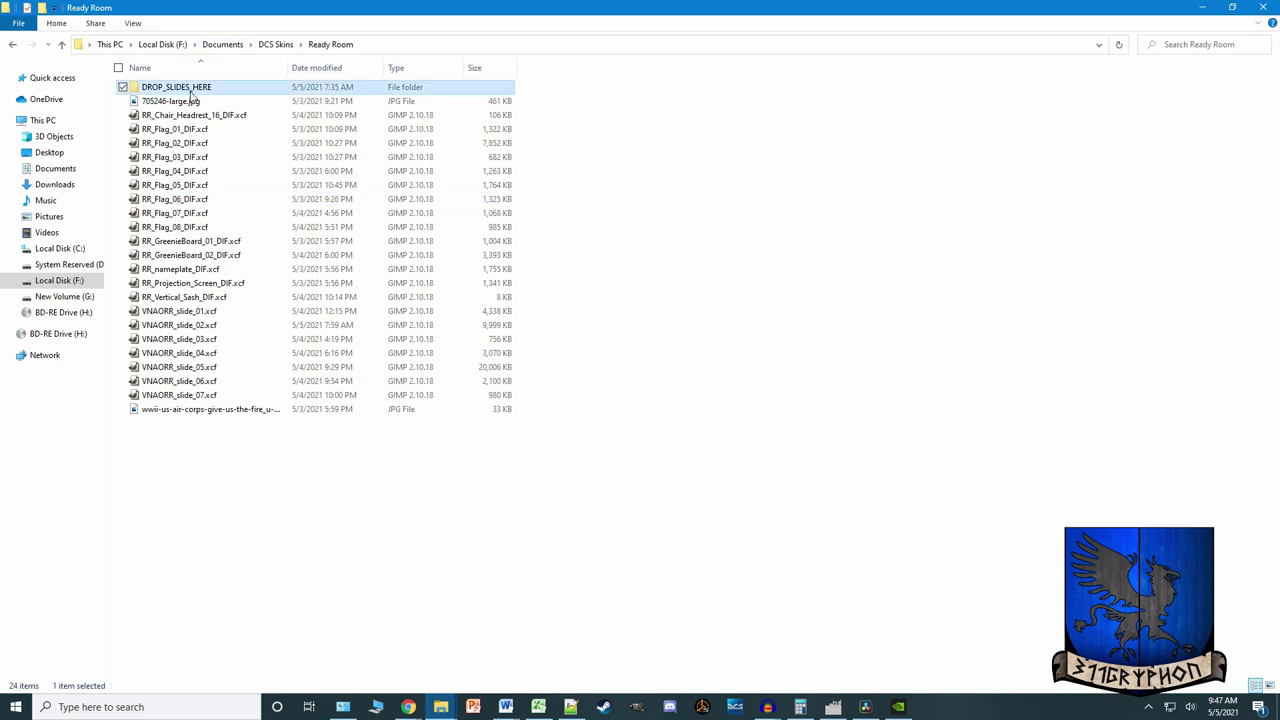
{"action": "right_click", "coordinate": [190, 92]}
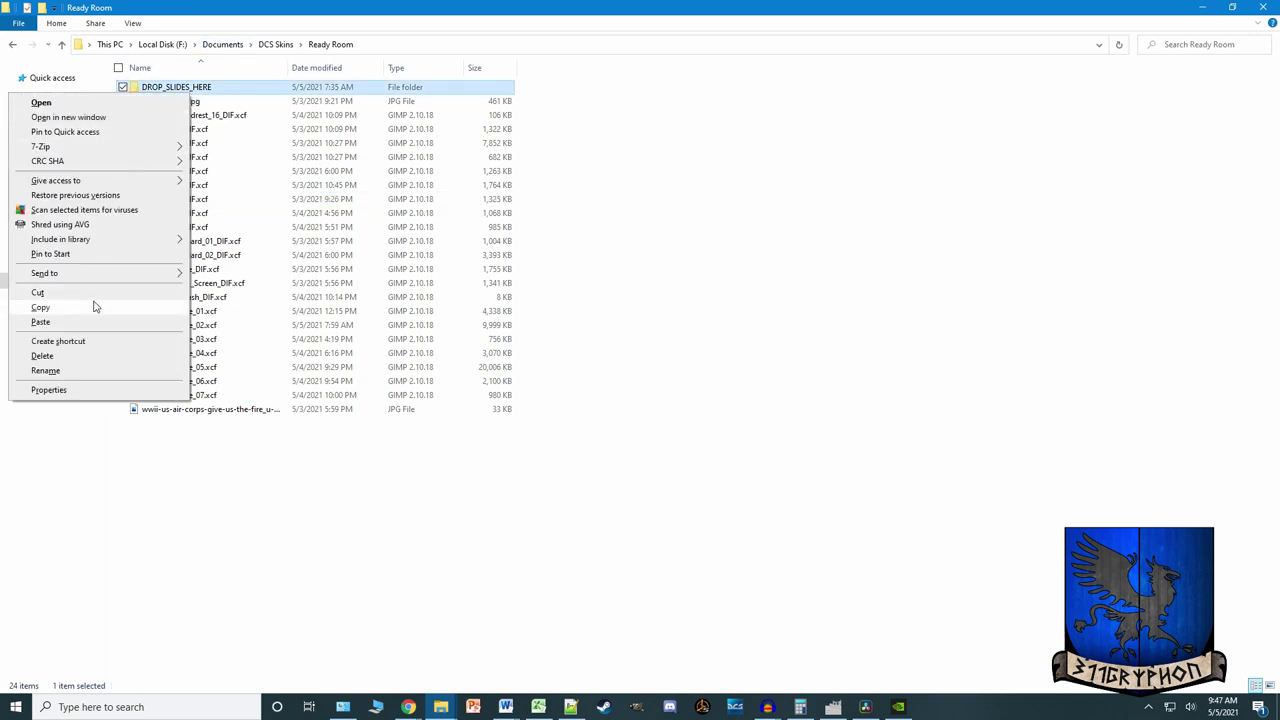
{"action": "left_click", "coordinate": [71, 370]}
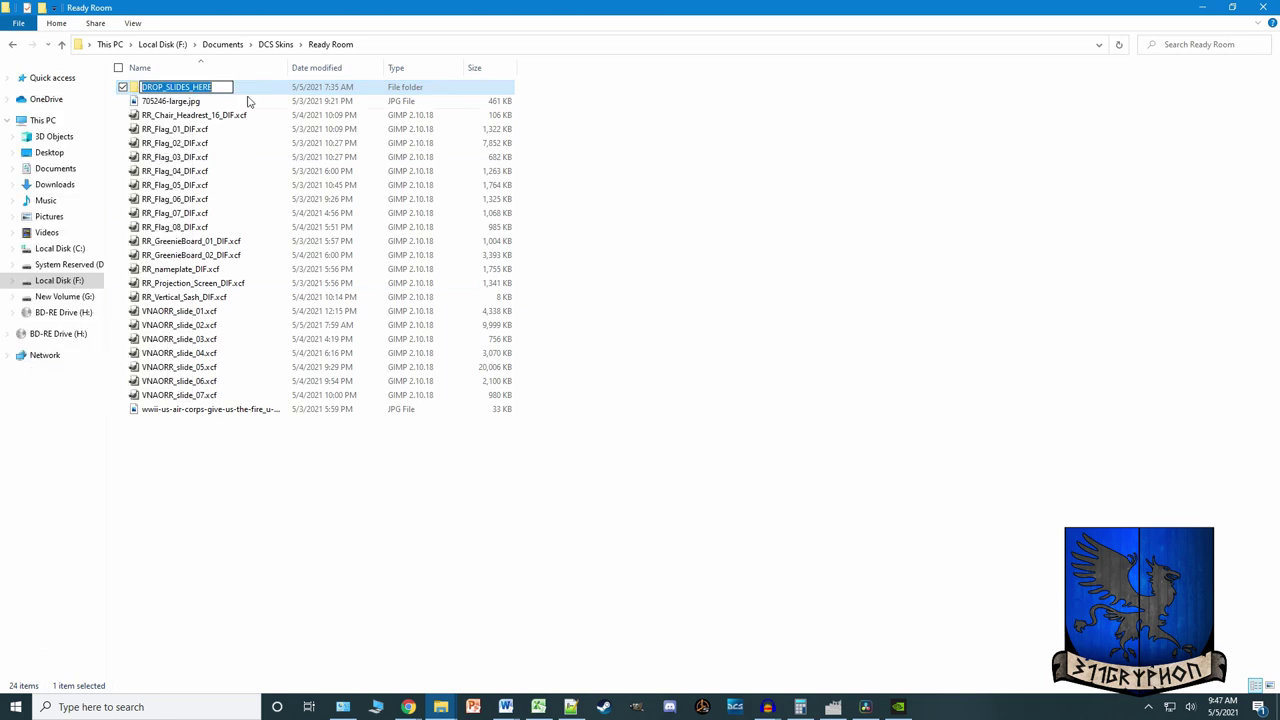
{"action": "left_click", "coordinate": [218, 86]}
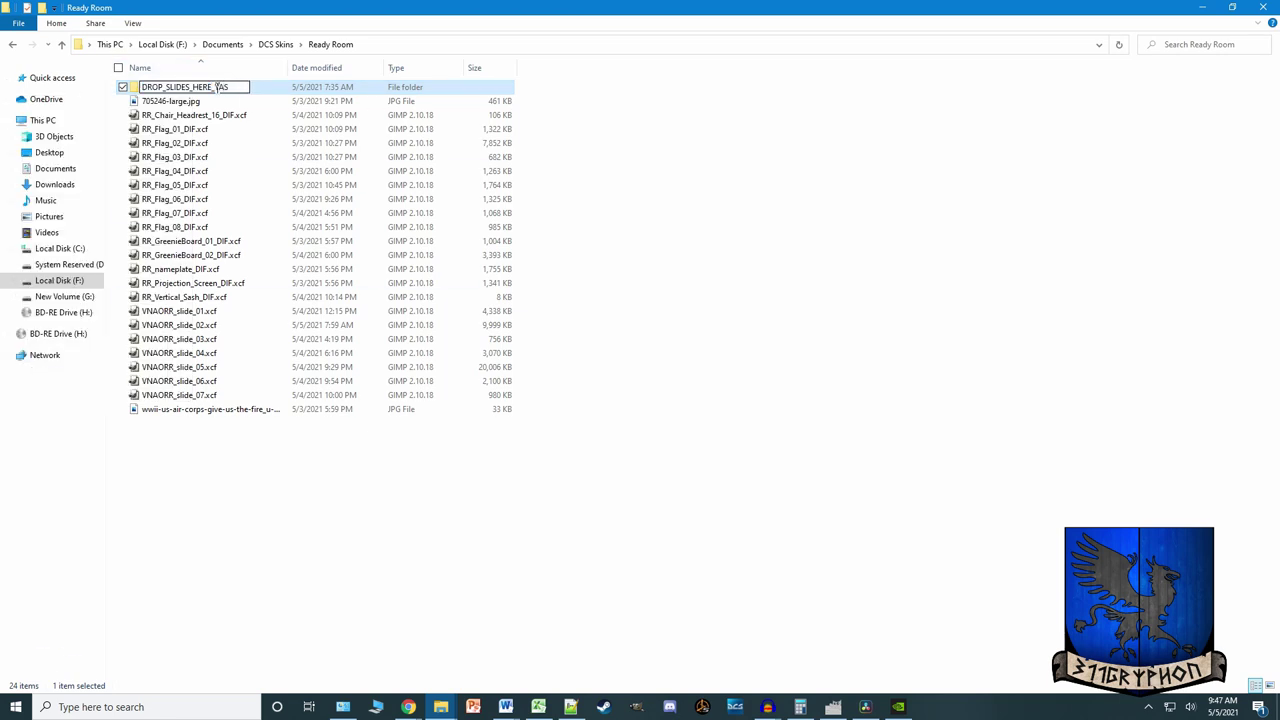
{"action": "key", "text": "Return"}
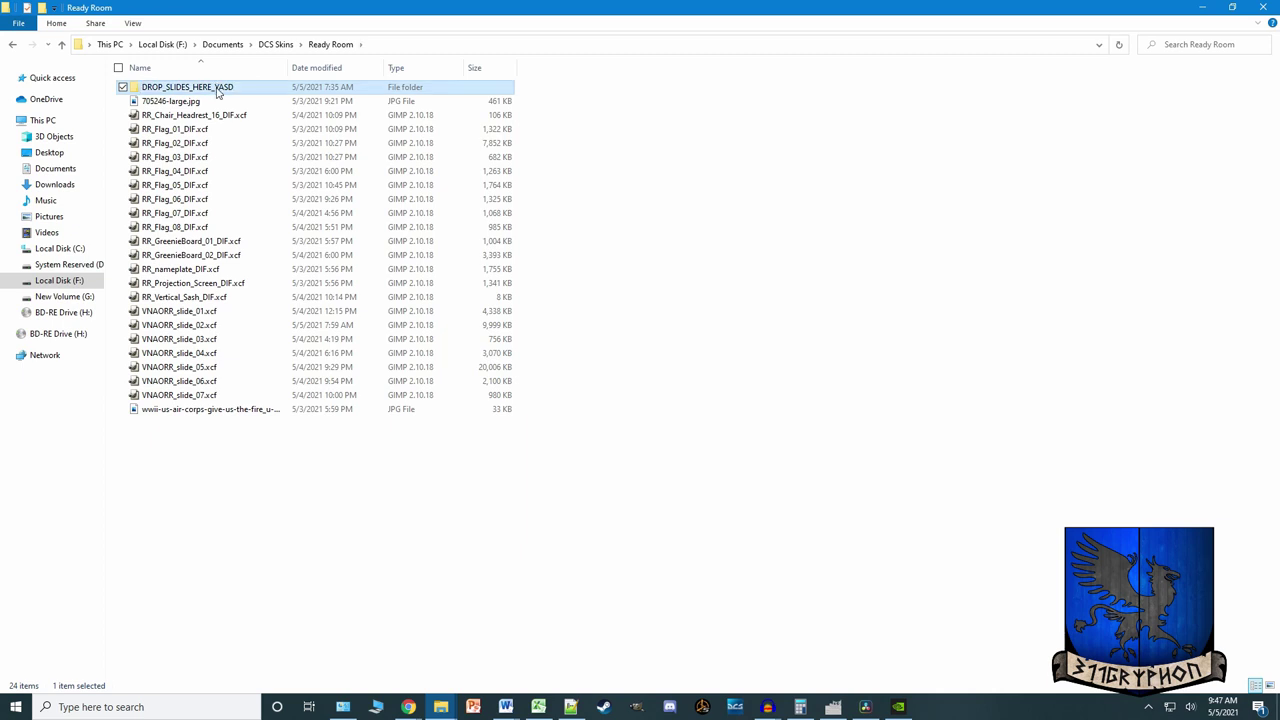
- Paste the copied folder and rename it DROP_SLIDES_HERE_ReadyRoom
{"action": "right_click", "coordinate": [218, 483]}
{"action": "left_click", "coordinate": [94, 571]}
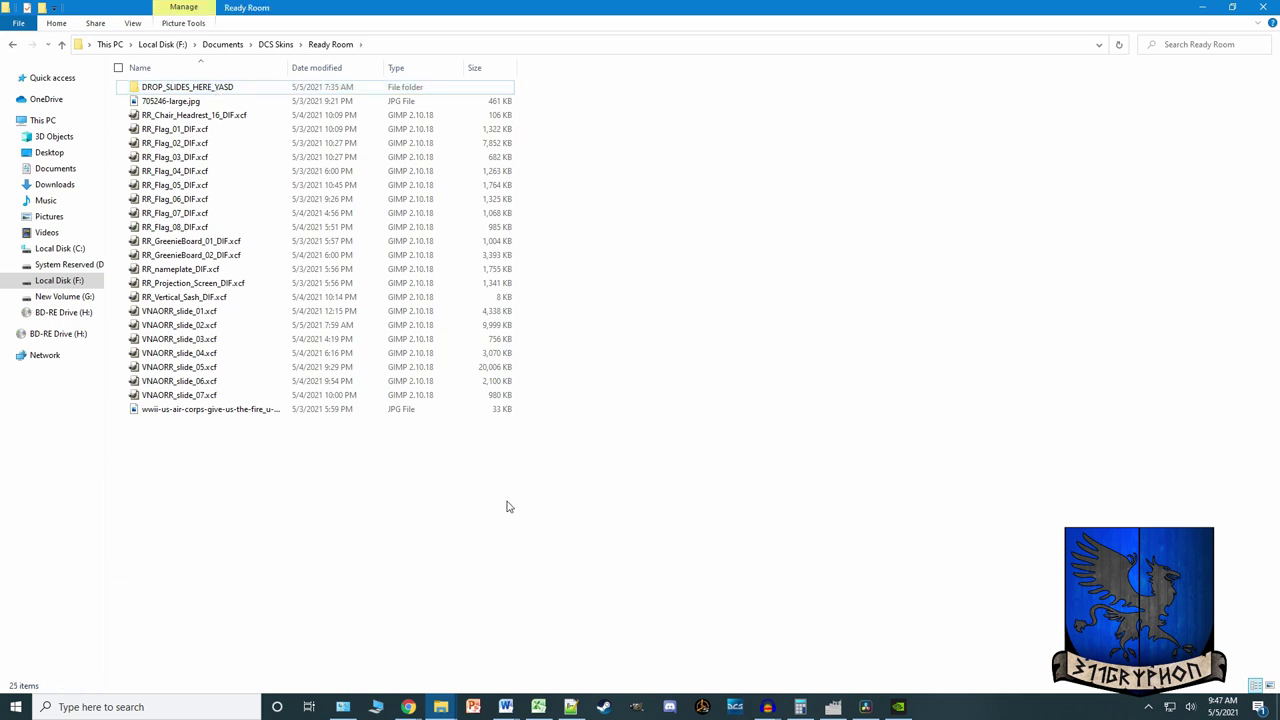
{"action": "right_click", "coordinate": [212, 95]}
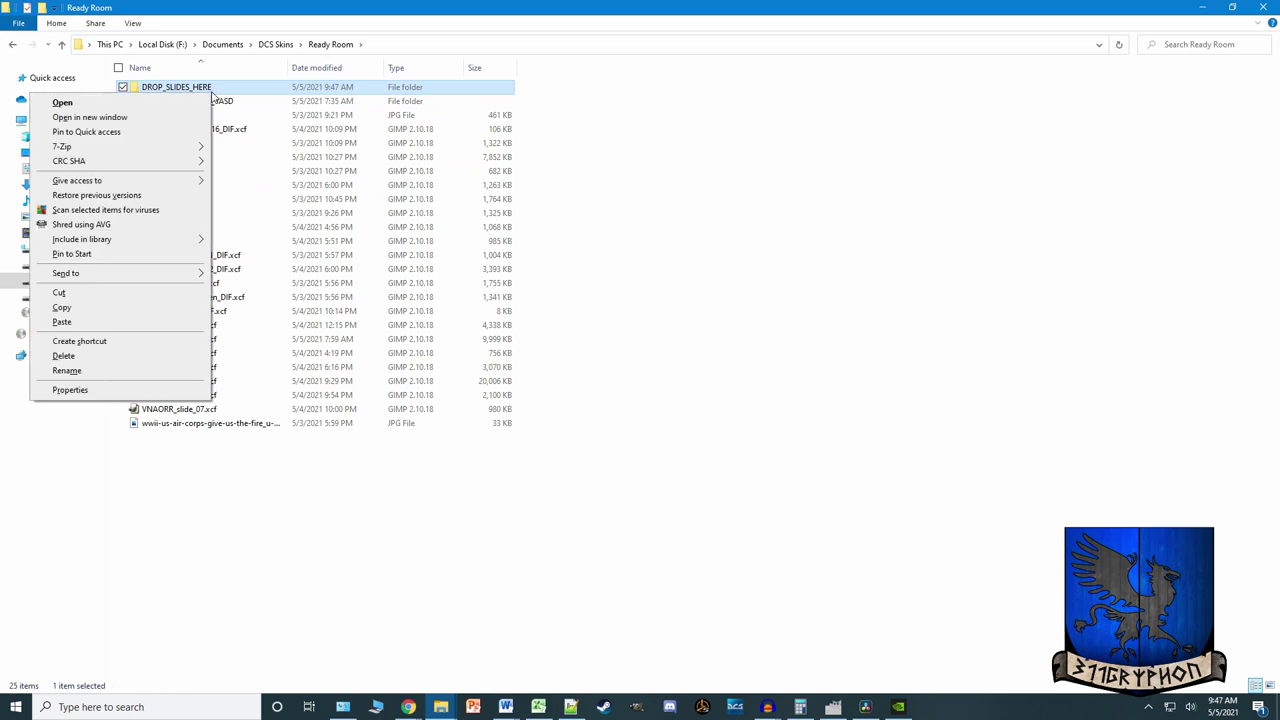
{"action": "left_click", "coordinate": [66, 370]}
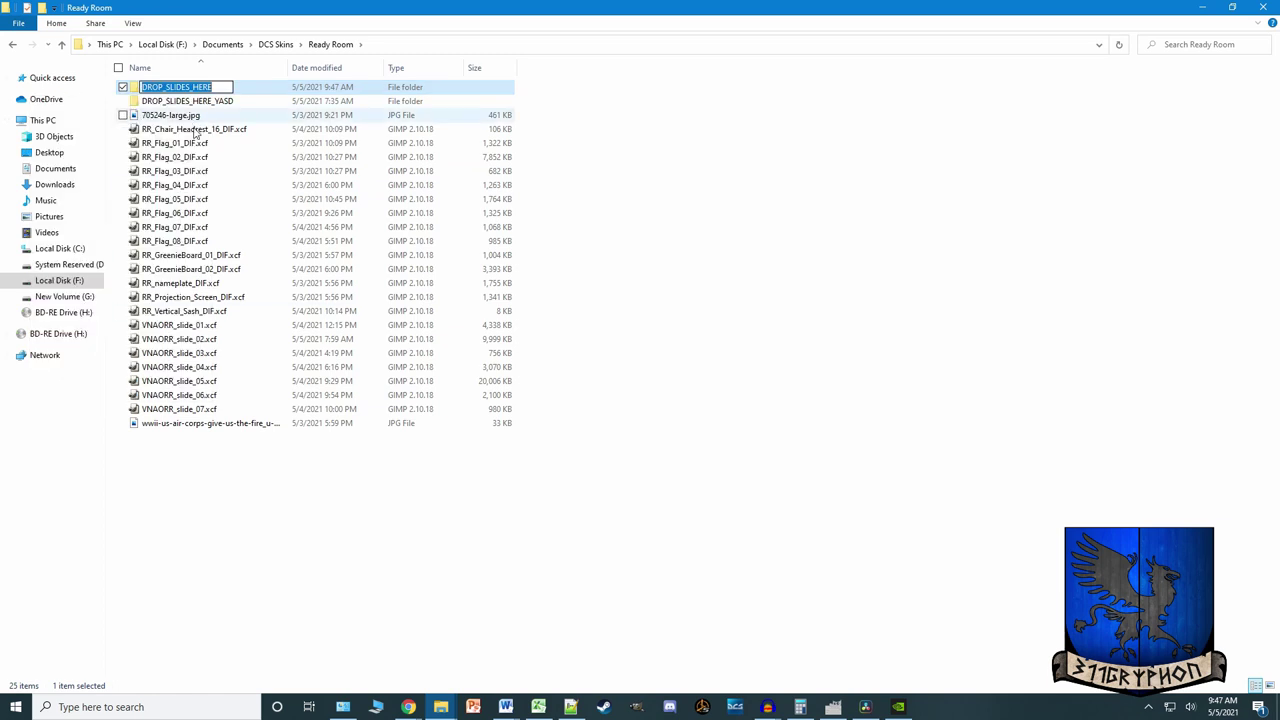
{"action": "left_click", "coordinate": [222, 86]}
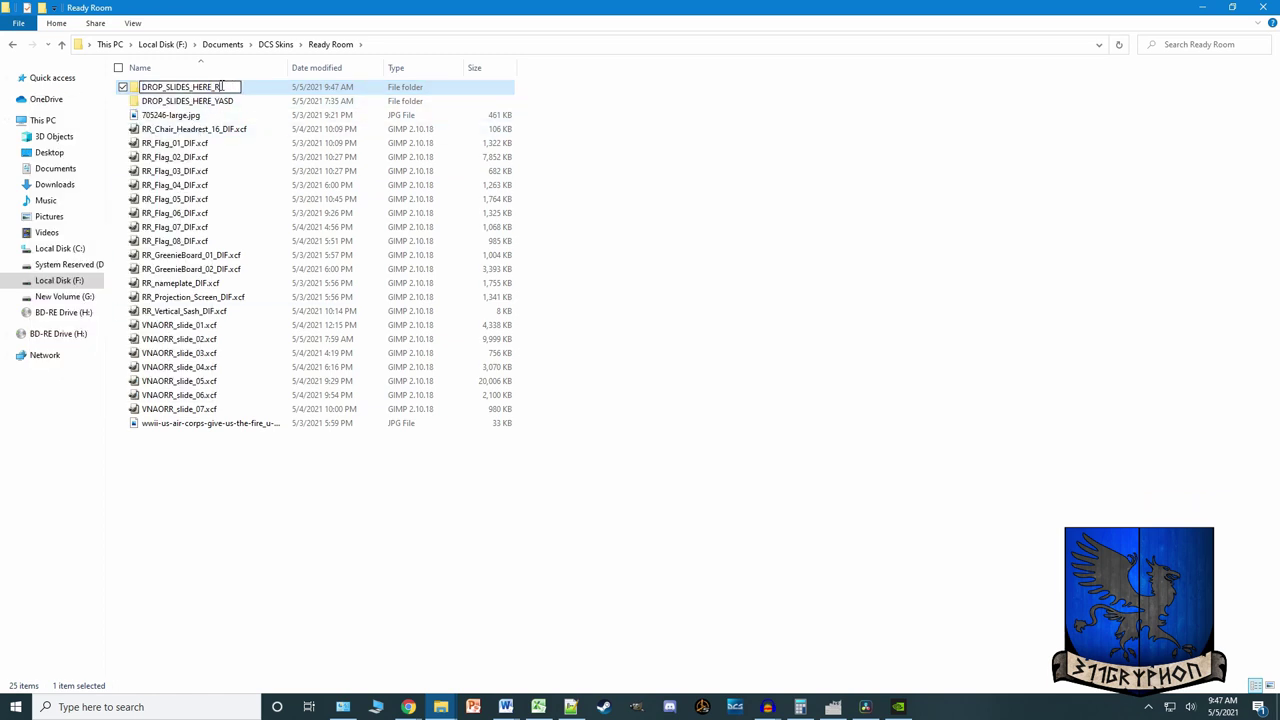
{"action": "key", "text": "Return"}
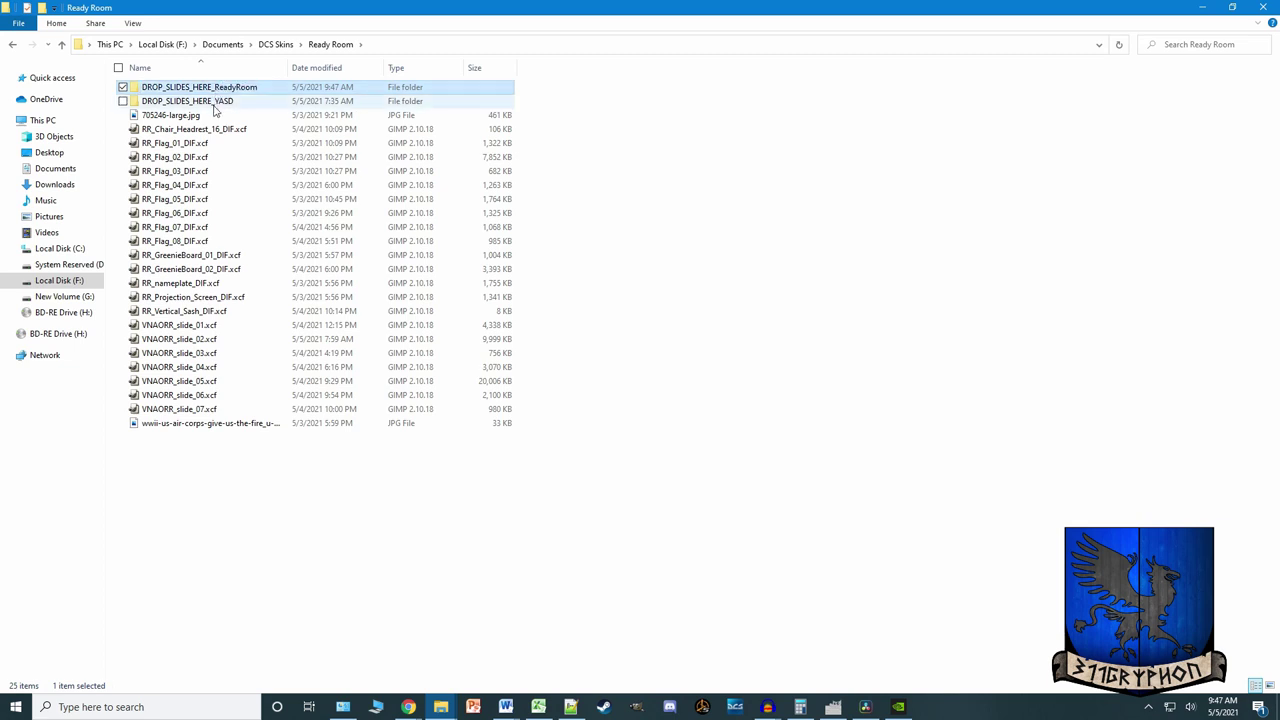
- Select DROP_SLIDES_HERE_YASD, then switch back to the VNAO_Ready_Room mod folder window
{"action": "key", "text": "Down"}
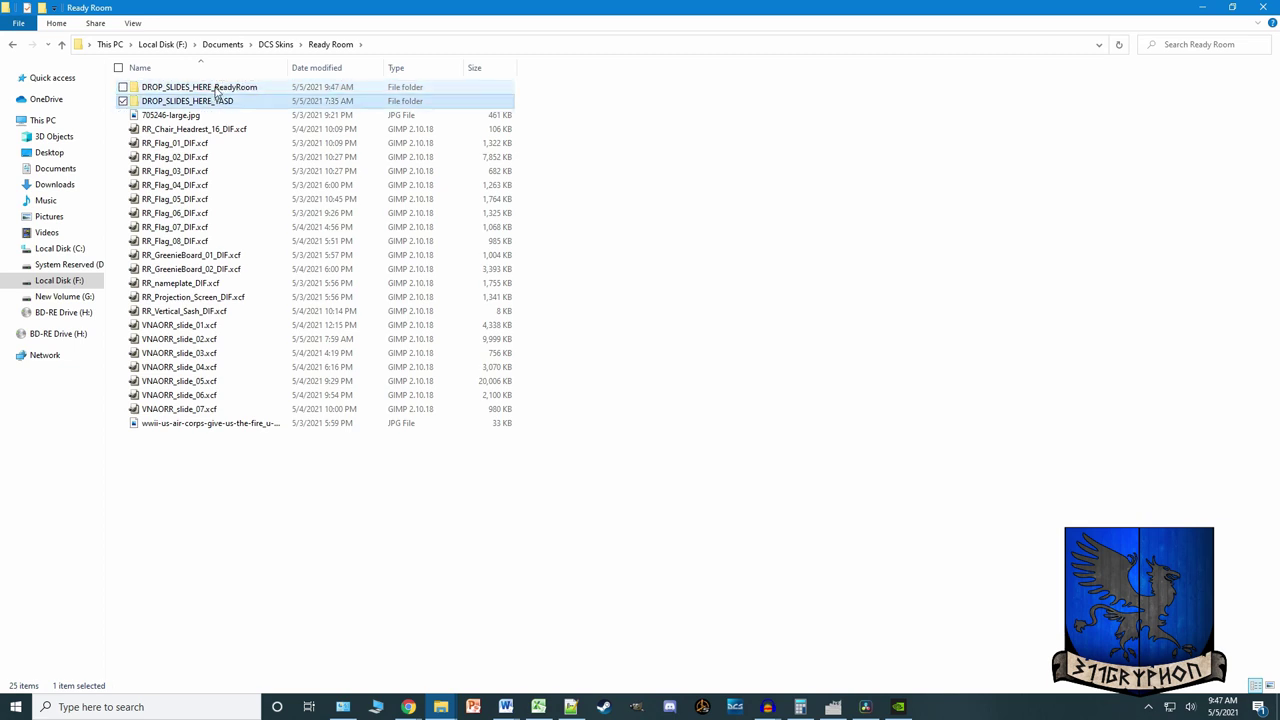
{"action": "left_click", "coordinate": [212, 102]}
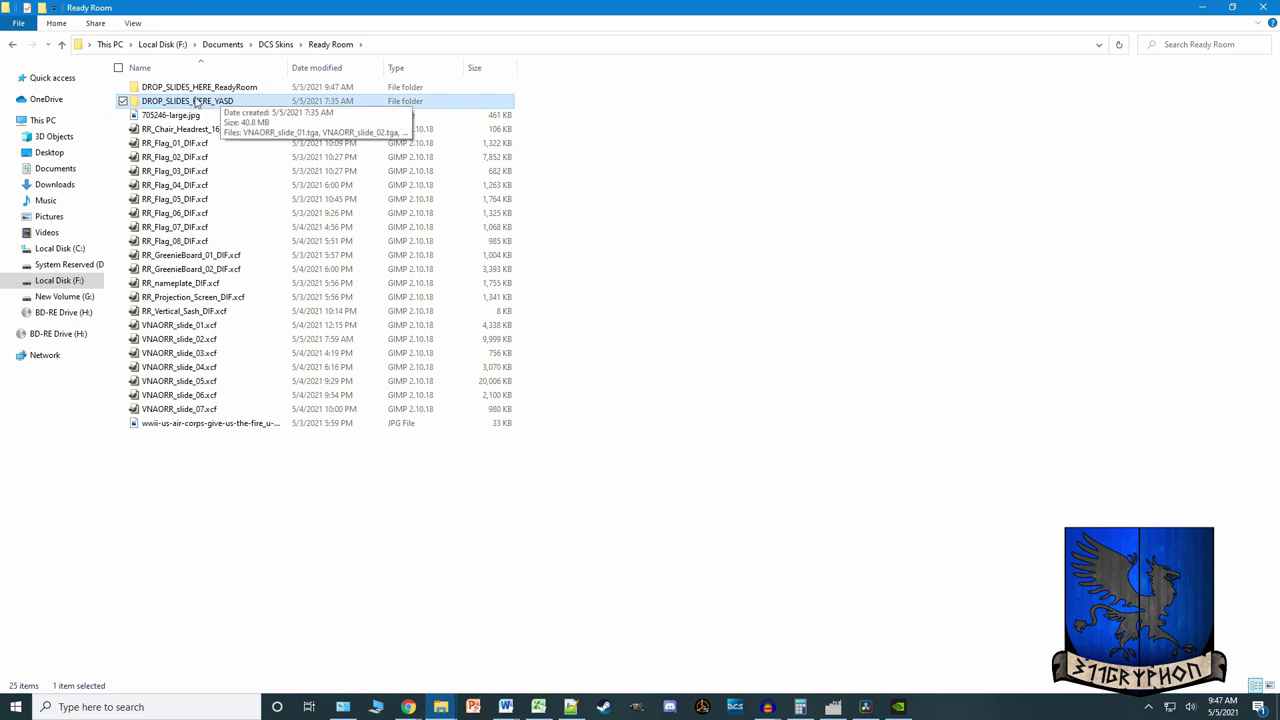
{"action": "left_click", "coordinate": [440, 706]}
{"action": "left_click", "coordinate": [380, 636]}
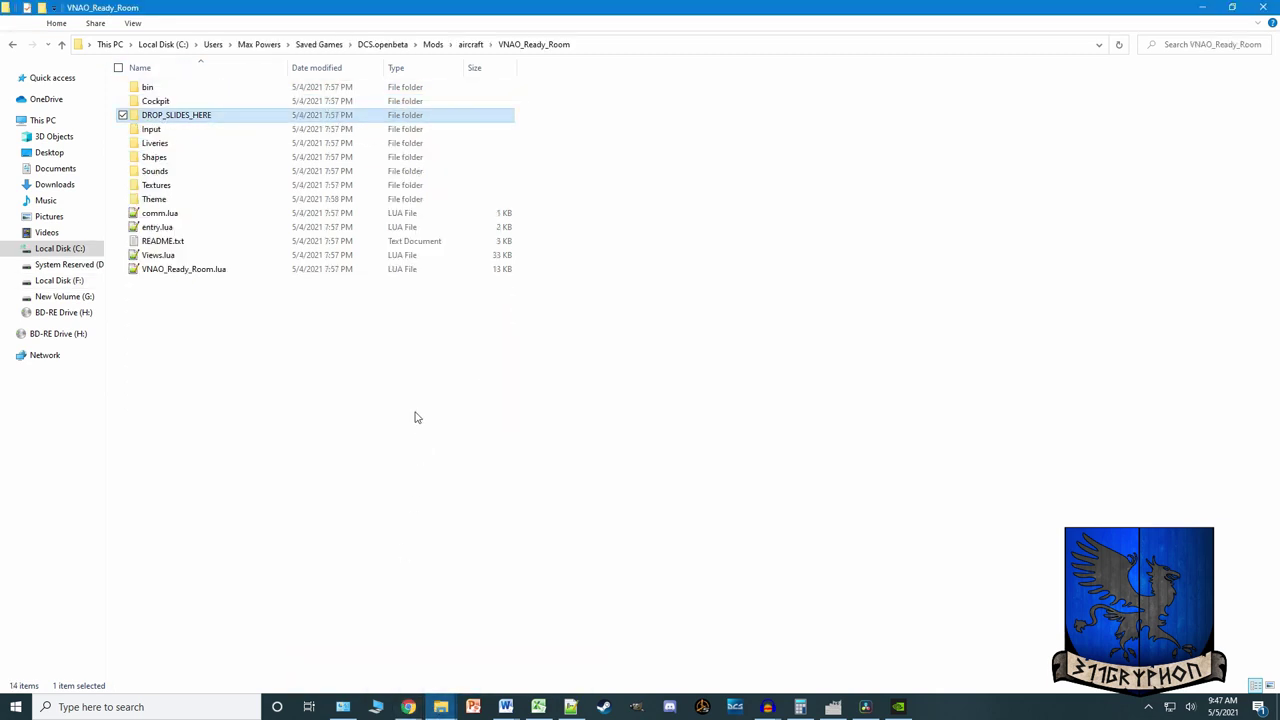
- Open VNAORR_slide_01.tga in GIMP, making GIMP the default app for .tga files
{"action": "double_click", "coordinate": [184, 116]}
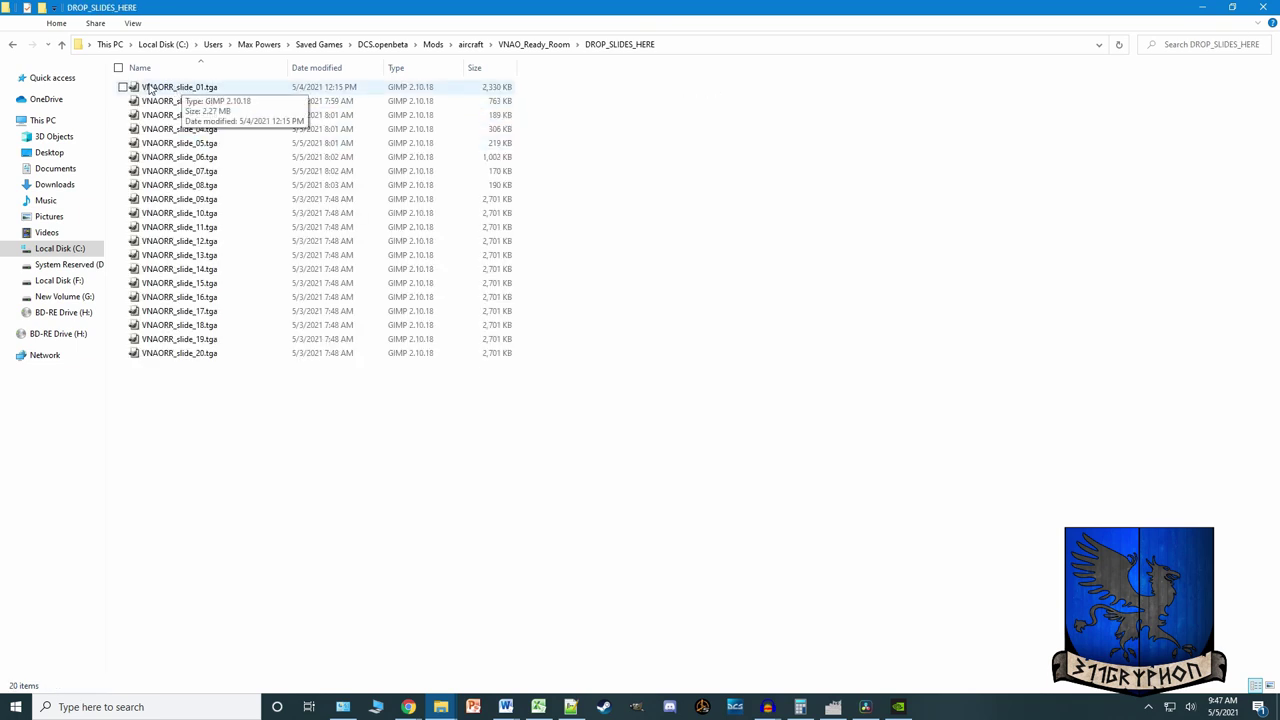
{"action": "left_click", "coordinate": [172, 89]}
{"action": "right_click", "coordinate": [170, 90]}
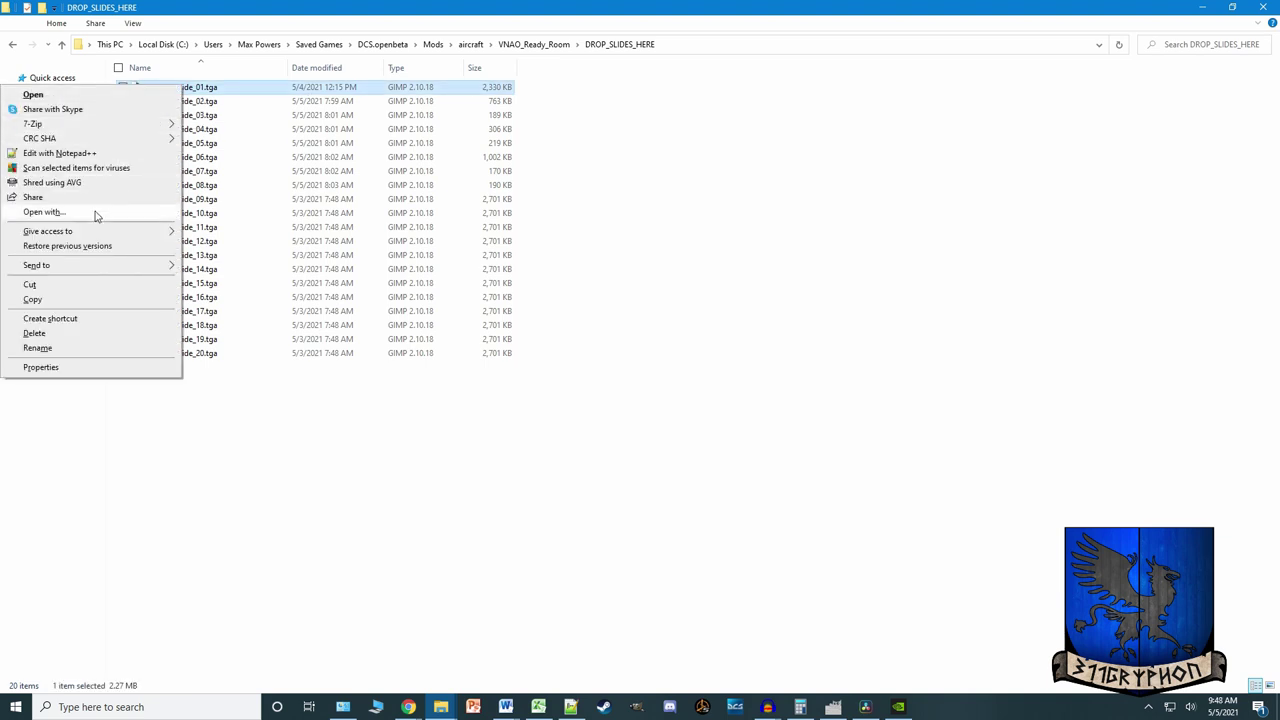
{"action": "left_click", "coordinate": [44, 212]}
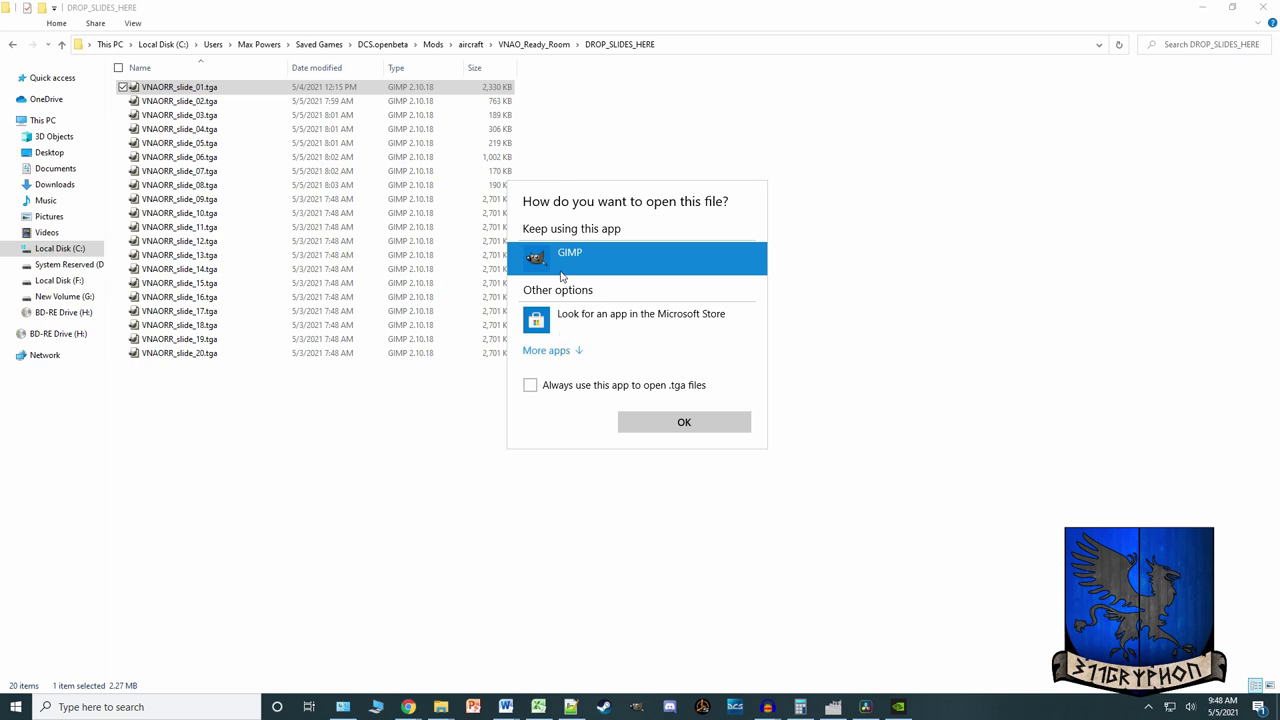
{"action": "left_click", "coordinate": [547, 350]}
{"action": "scroll", "coordinate": [600, 360], "scroll_direction": "down", "scroll_amount": 2}
{"action": "scroll", "coordinate": [610, 375], "scroll_direction": "down", "scroll_amount": 3}
{"action": "scroll", "coordinate": [600, 400], "scroll_direction": "up", "scroll_amount": 1}
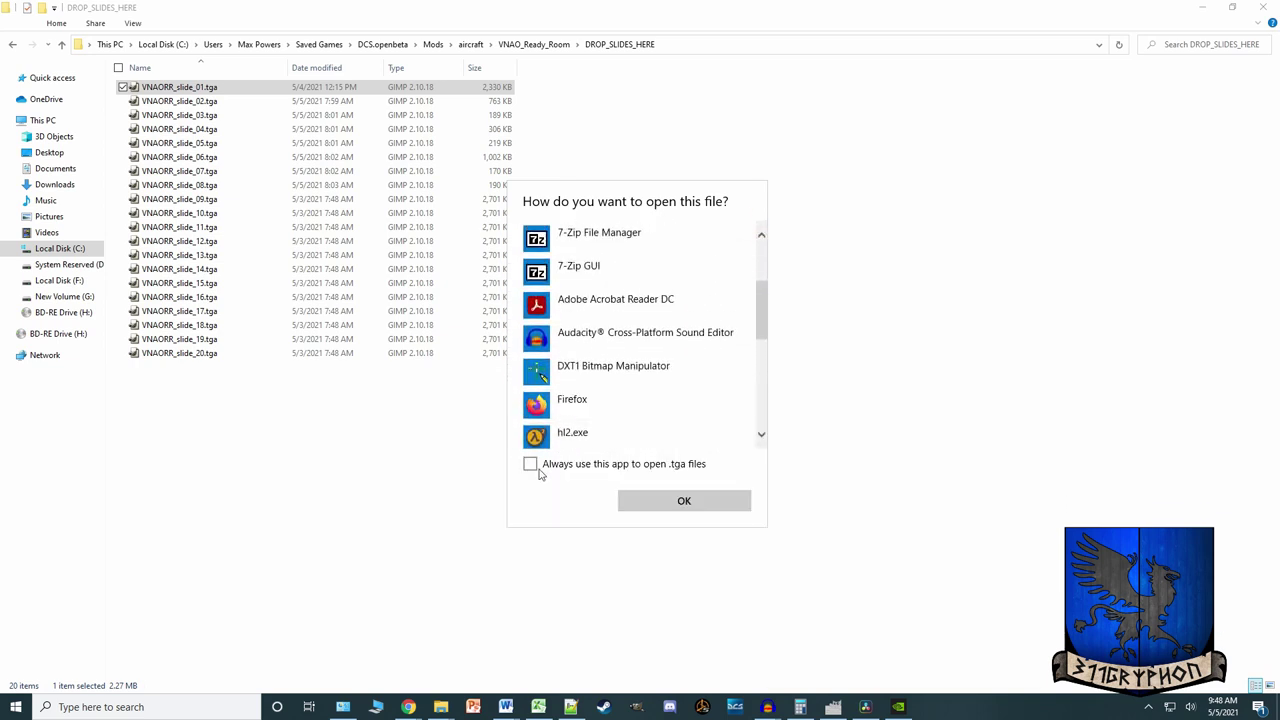
{"action": "scroll", "coordinate": [600, 355], "scroll_direction": "up", "scroll_amount": 3}
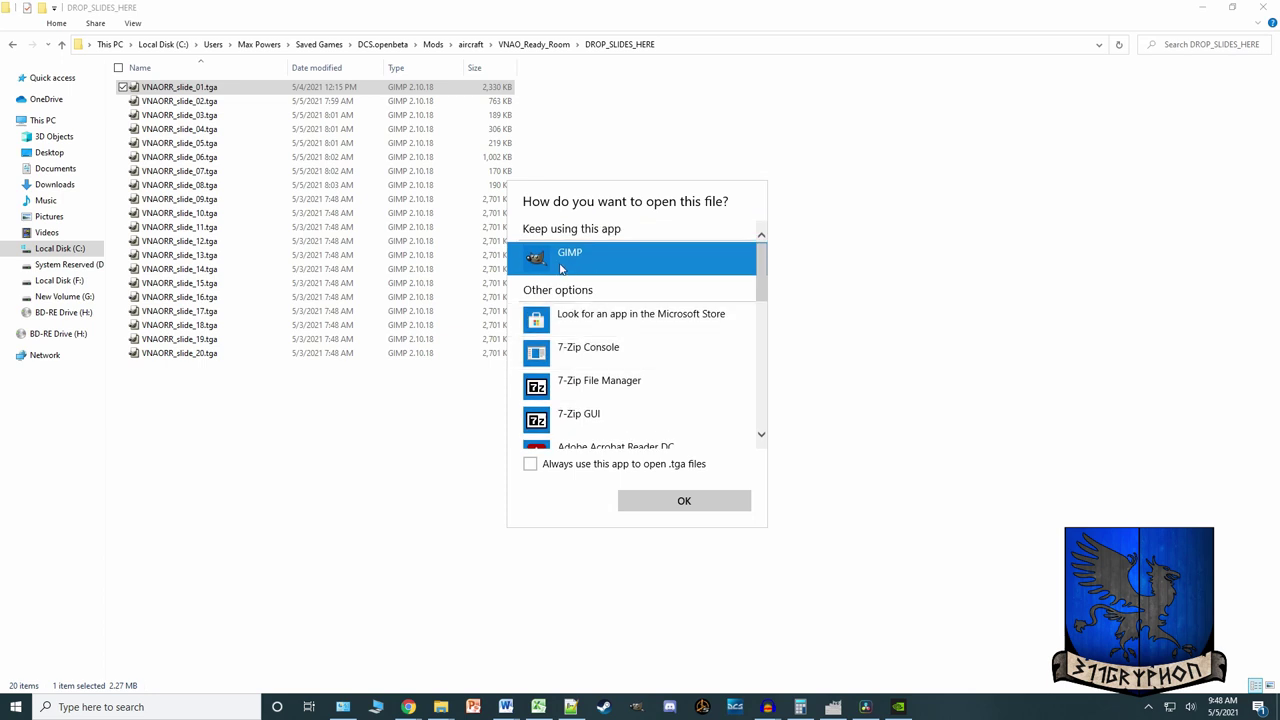
{"action": "left_click", "coordinate": [530, 465]}
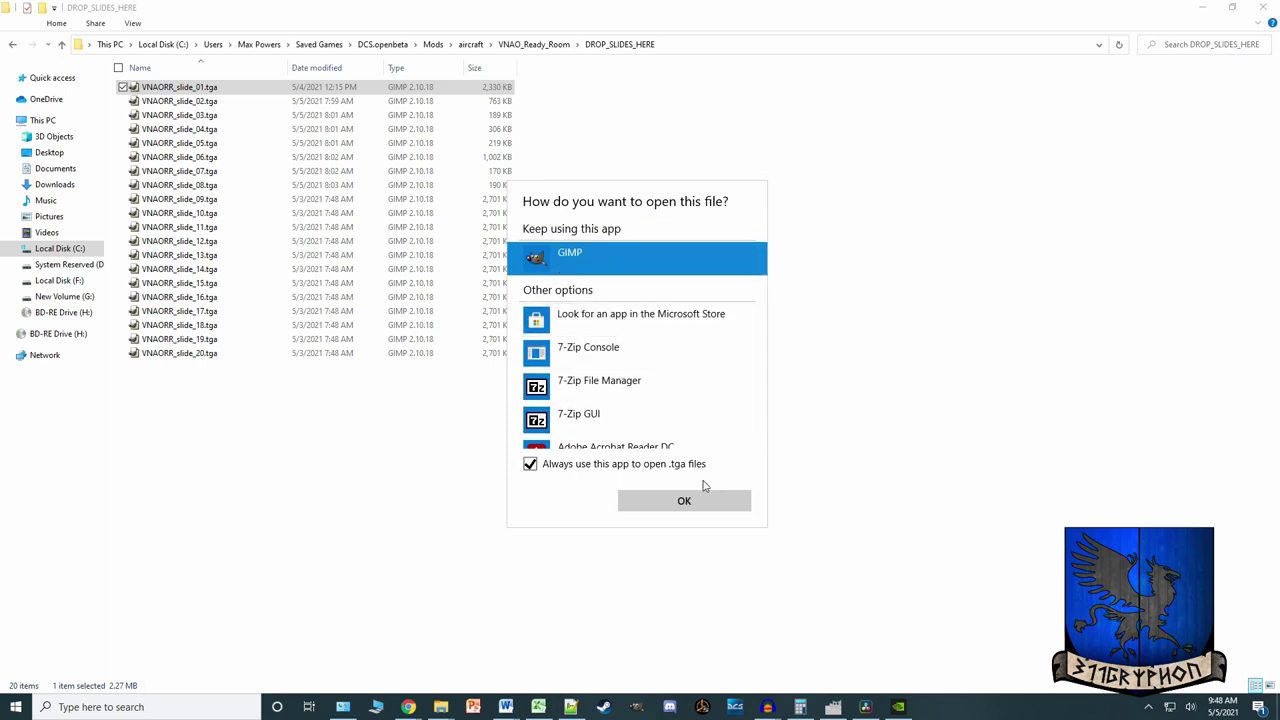
{"action": "left_click", "coordinate": [683, 502]}
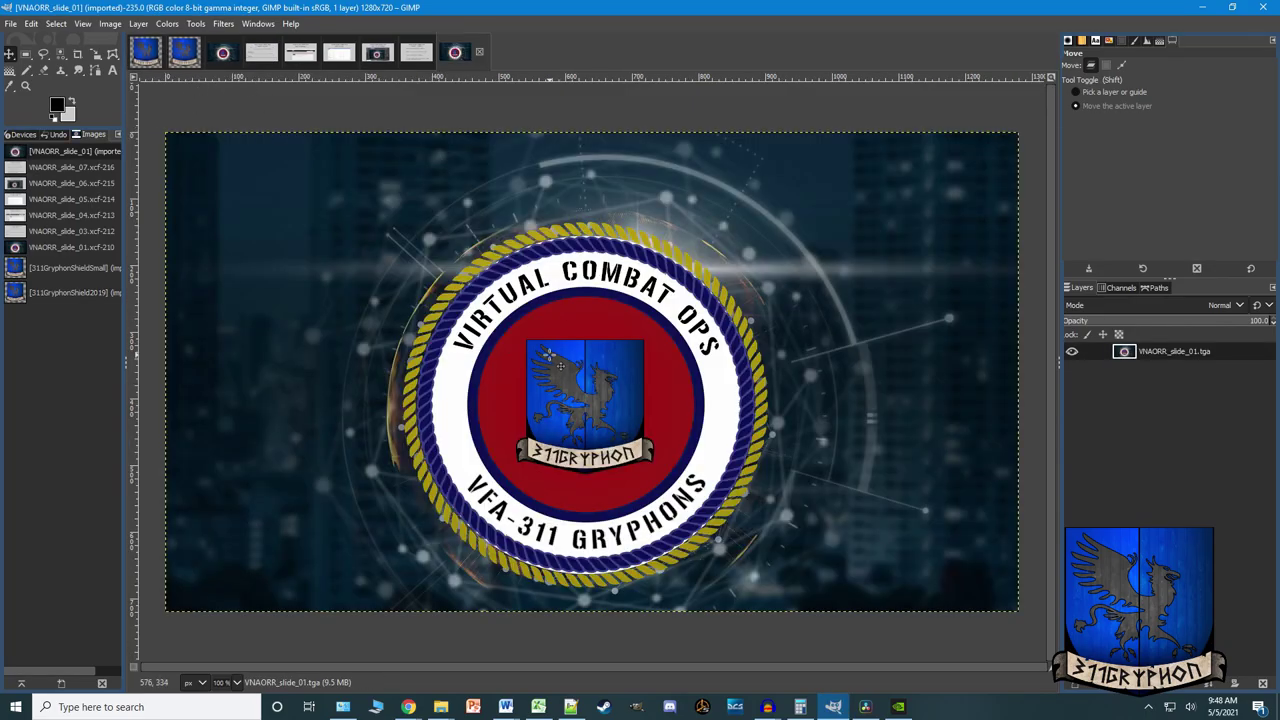
- Check the slide's properties and app chooser, close both, and return to GIMP
{"action": "left_click", "coordinate": [1202, 7]}
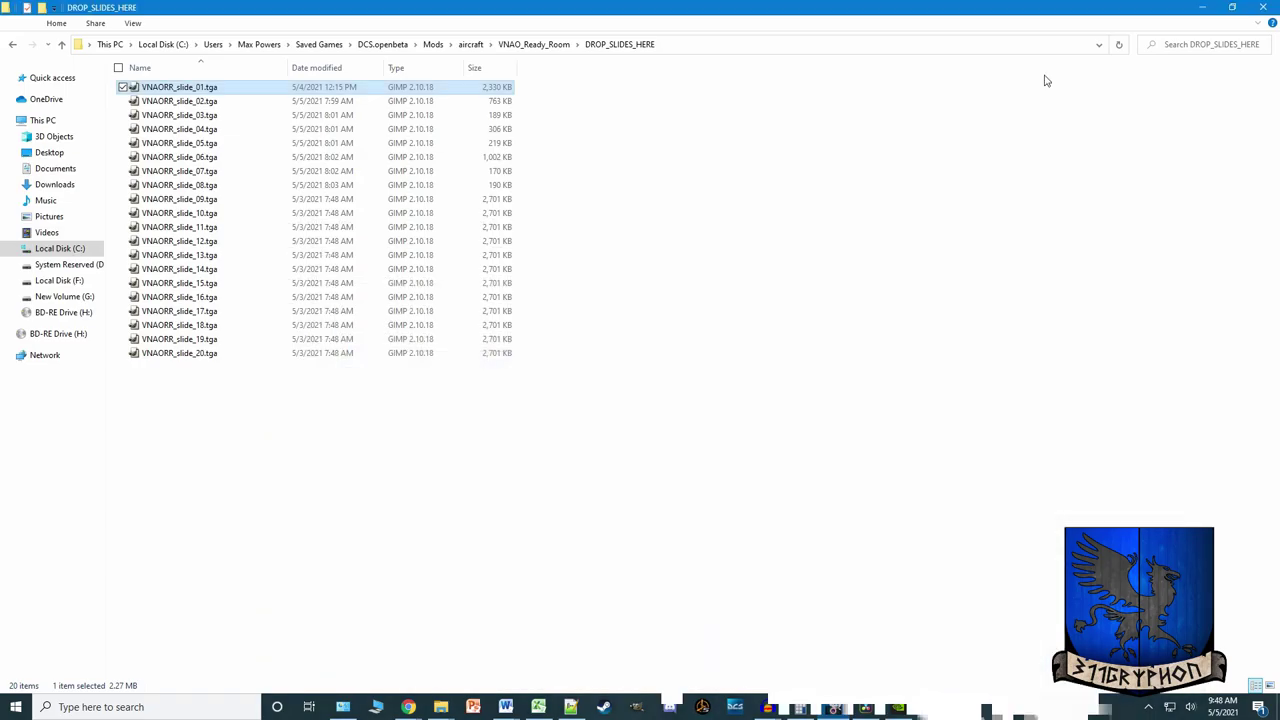
{"action": "right_click", "coordinate": [170, 95]}
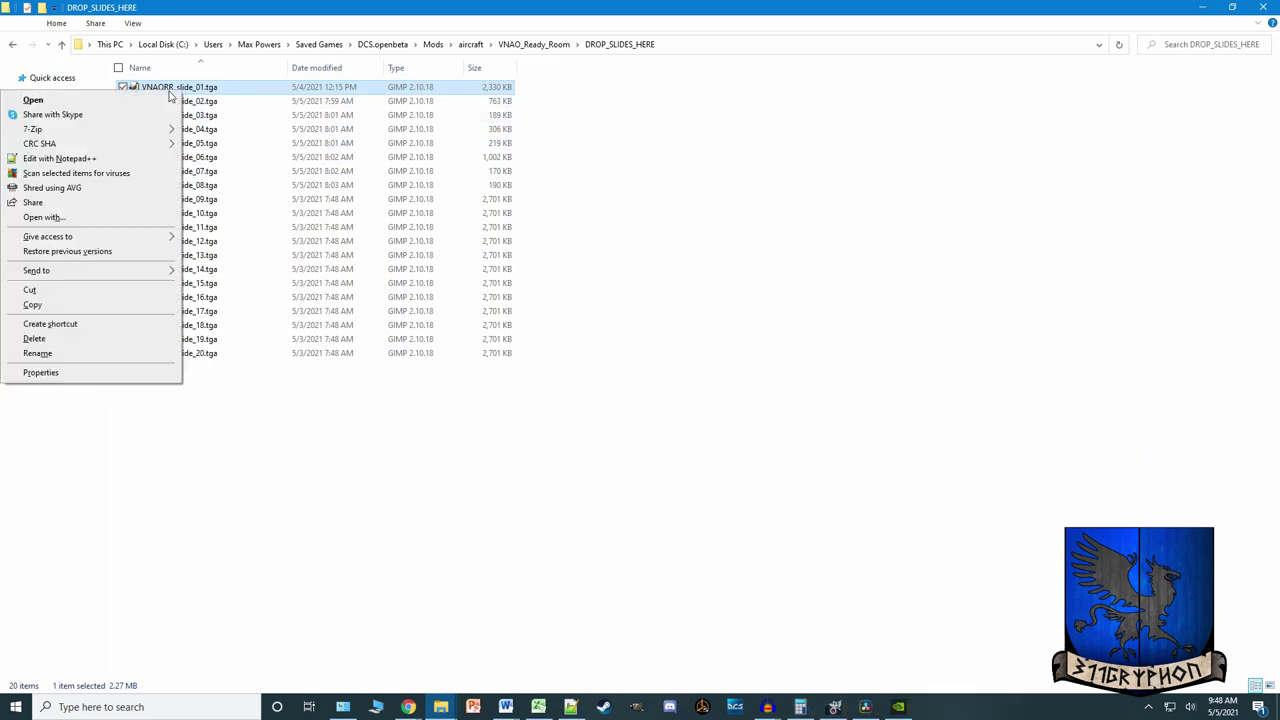
{"action": "left_click", "coordinate": [54, 379]}
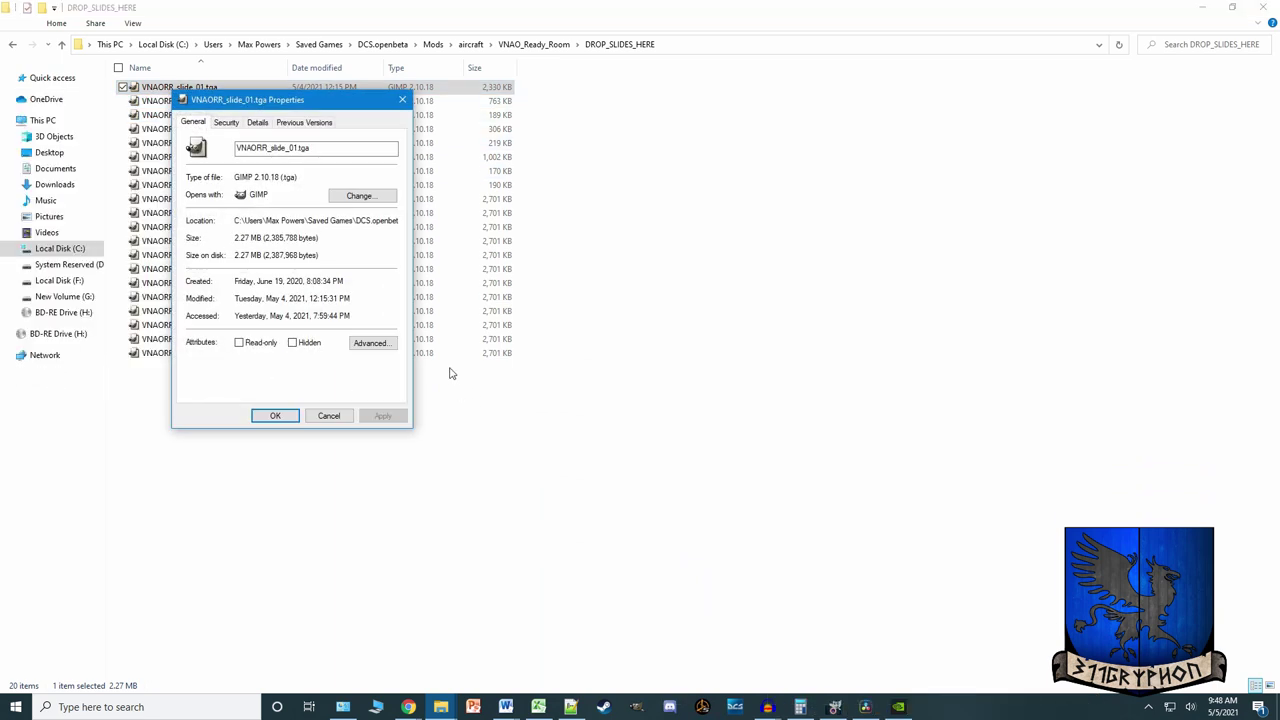
{"action": "left_click", "coordinate": [370, 197]}
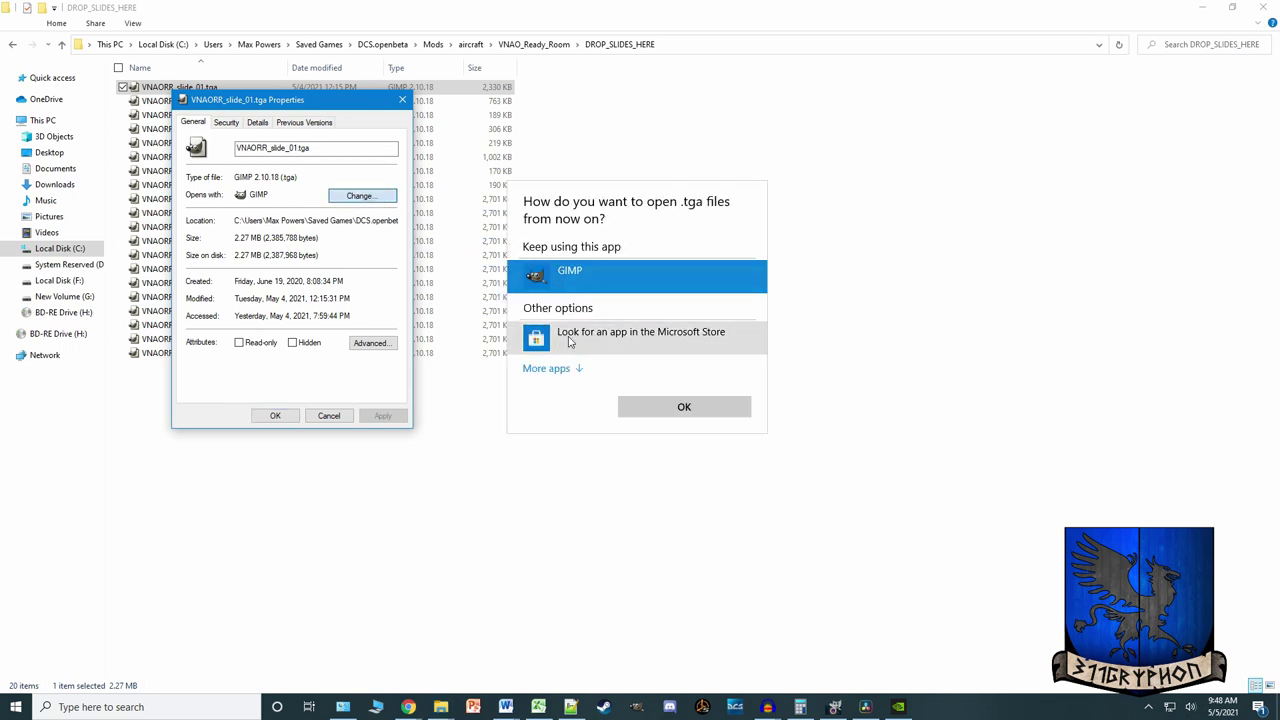
{"action": "key", "text": "Return"}
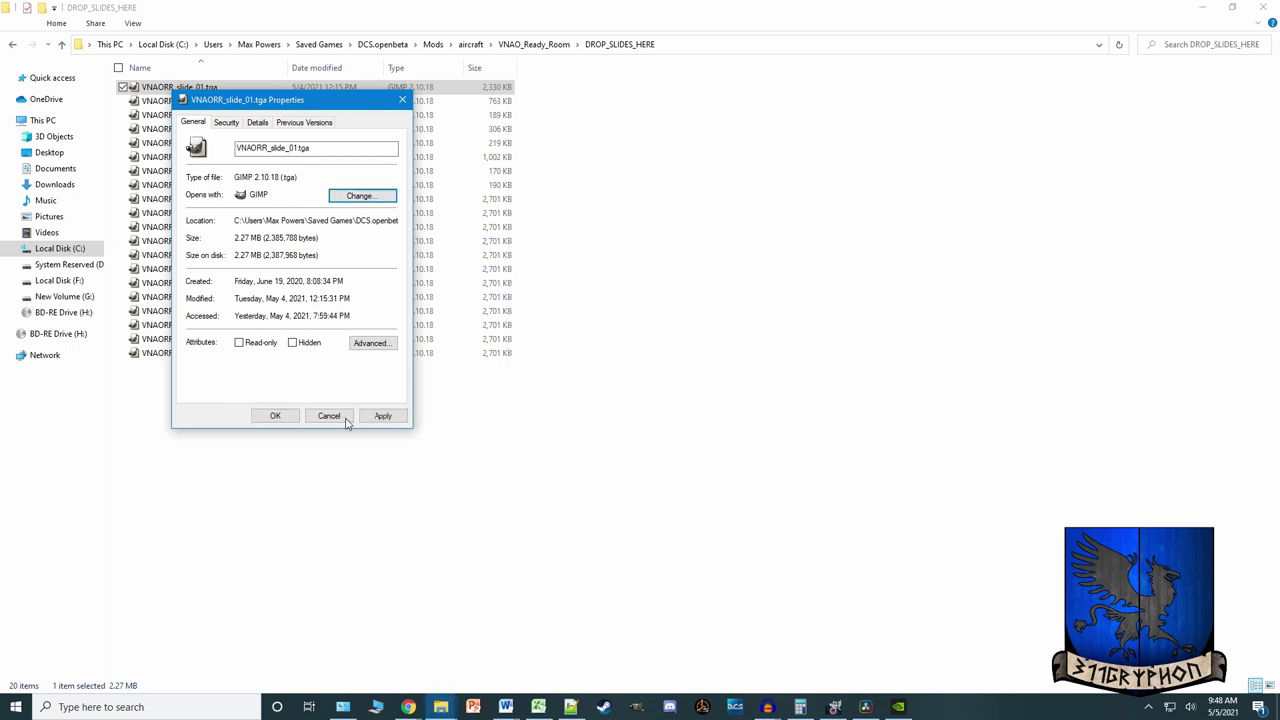
{"action": "key", "text": "Return"}
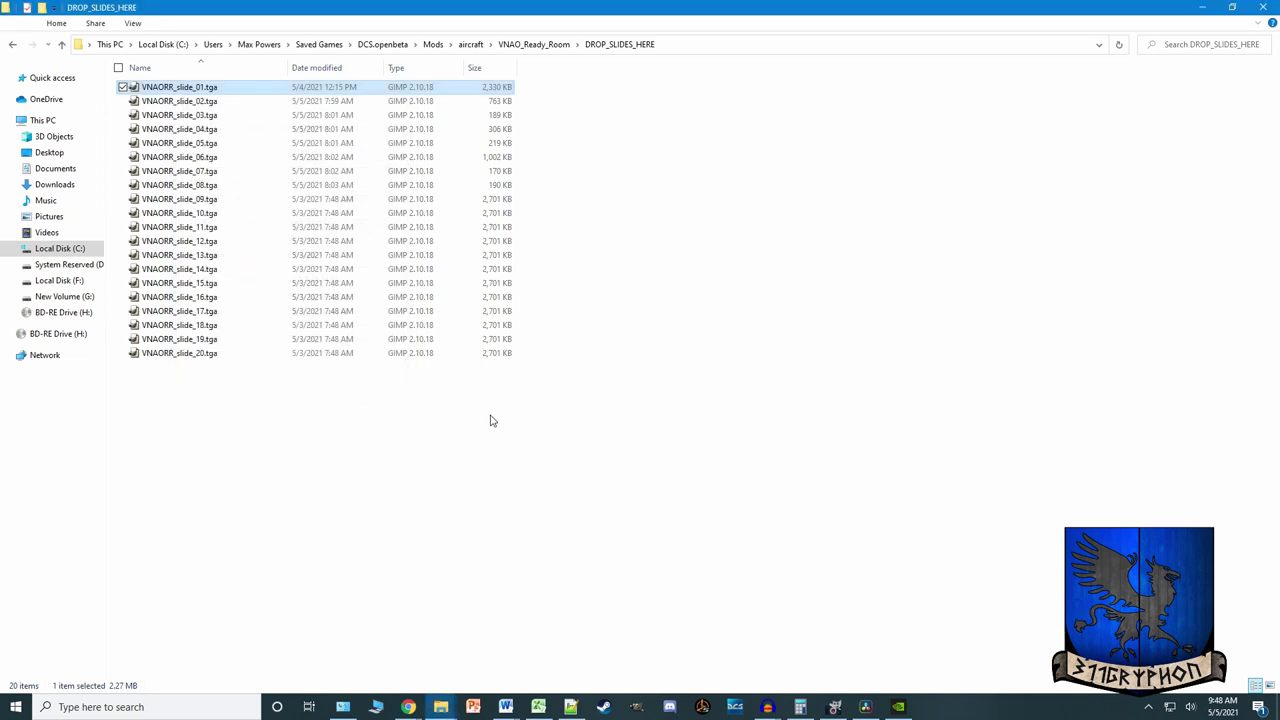
{"action": "left_click", "coordinate": [833, 707]}
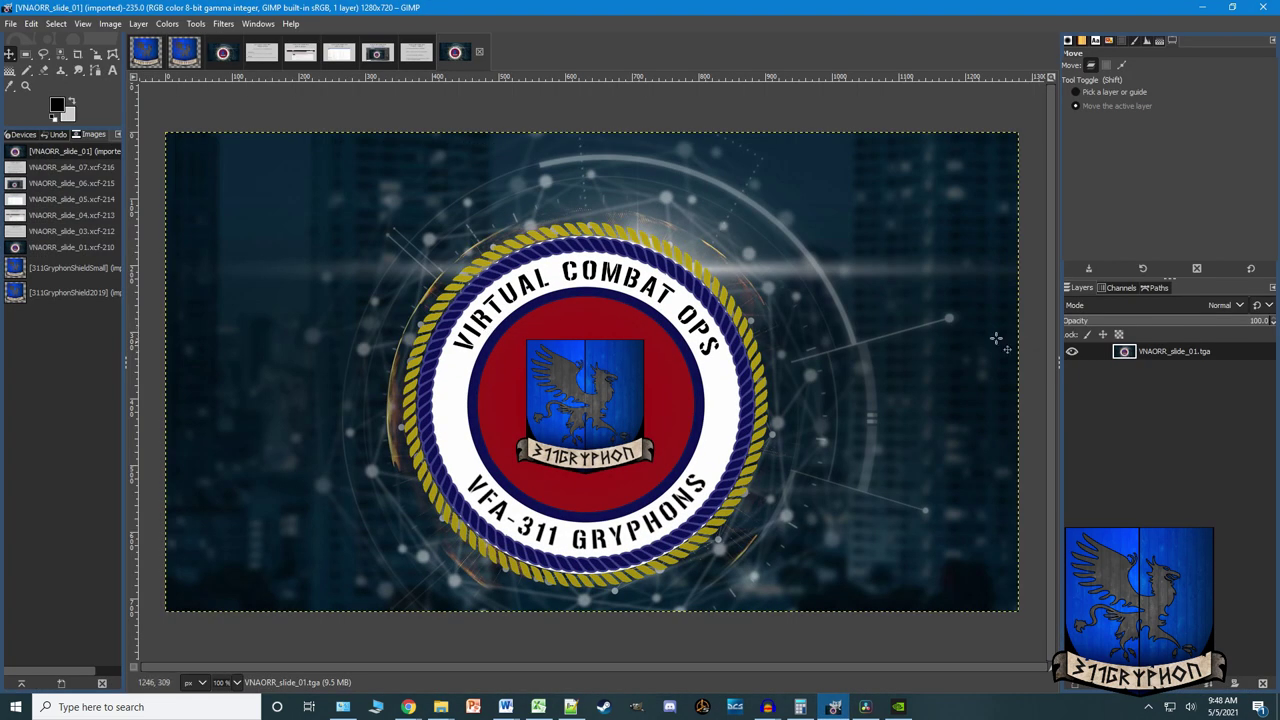
- Duplicate the slide layer and add a new layer group named Whatever
{"action": "right_click", "coordinate": [1148, 354]}
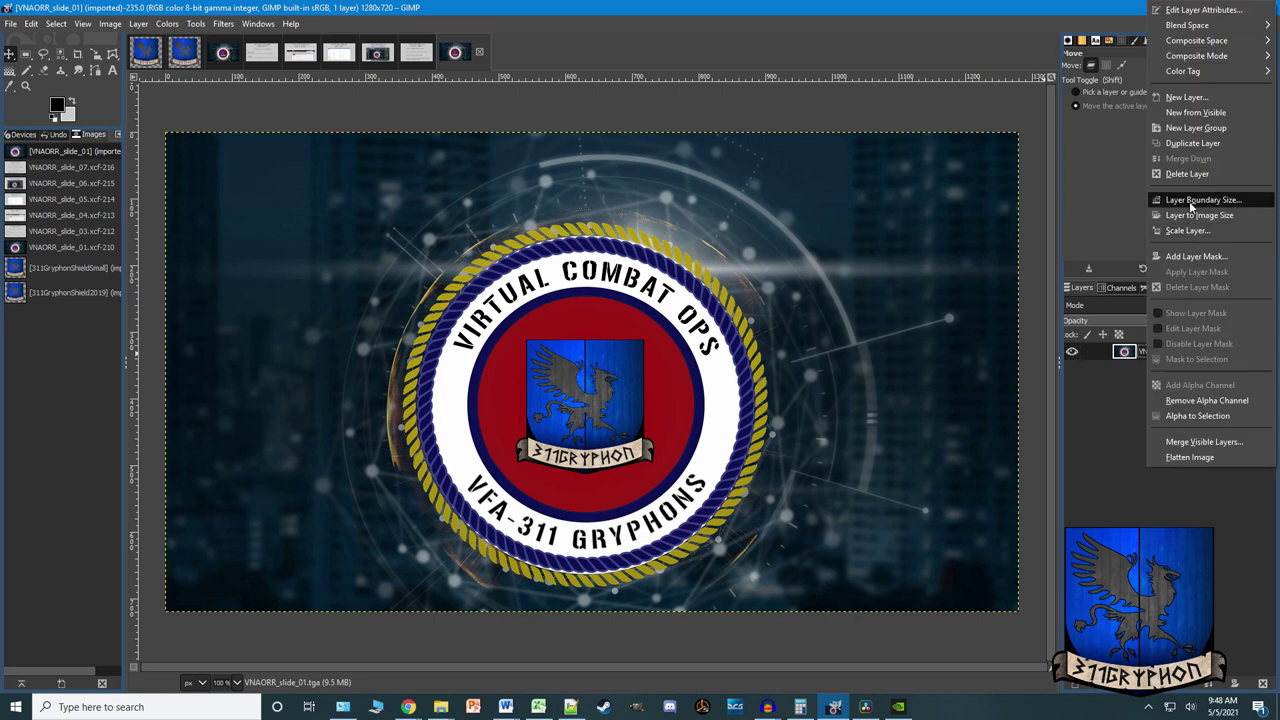
{"action": "left_click", "coordinate": [1190, 144]}
{"action": "right_click", "coordinate": [1160, 351]}
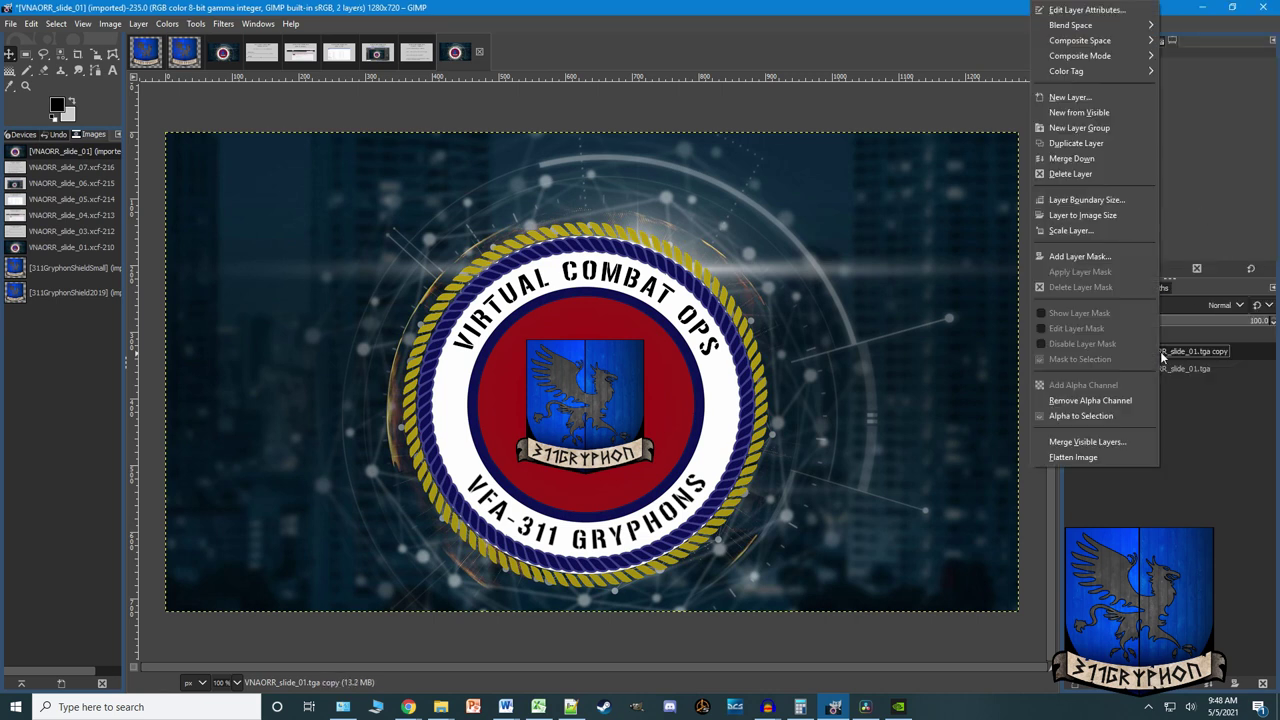
{"action": "left_click", "coordinate": [1079, 128]}
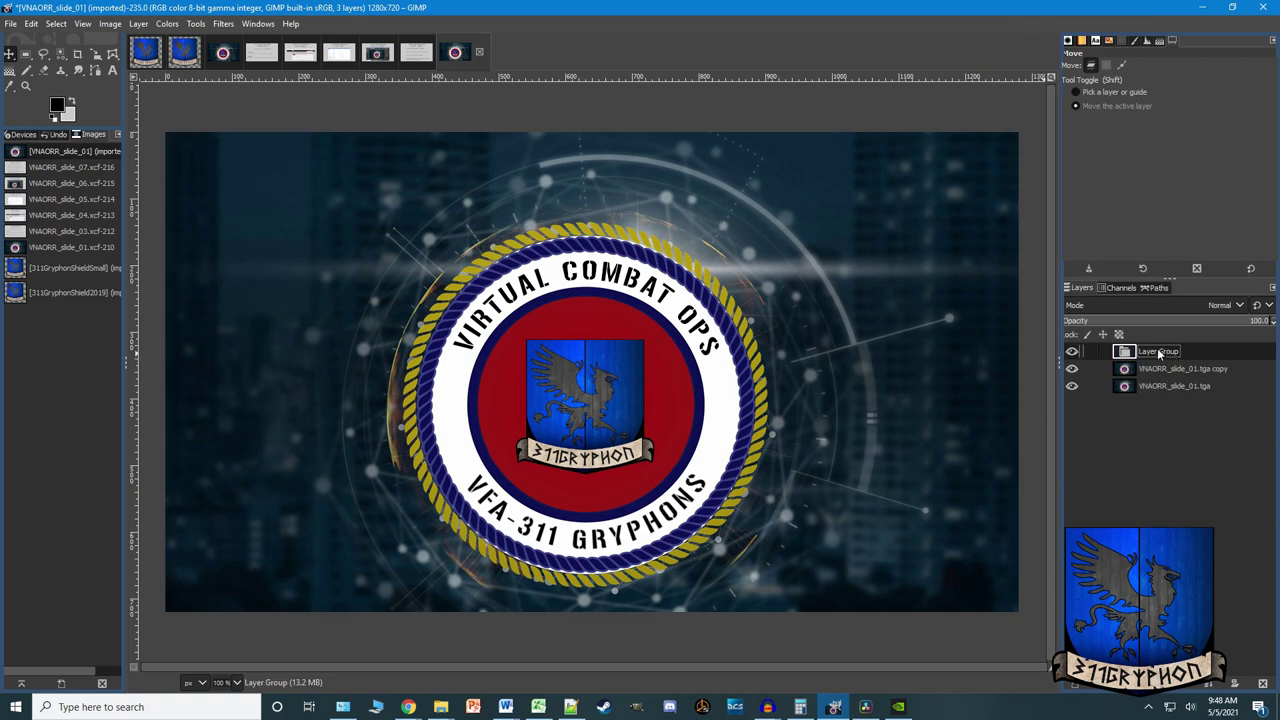
{"action": "right_click", "coordinate": [1157, 348]}
{"action": "left_click", "coordinate": [1097, 14]}
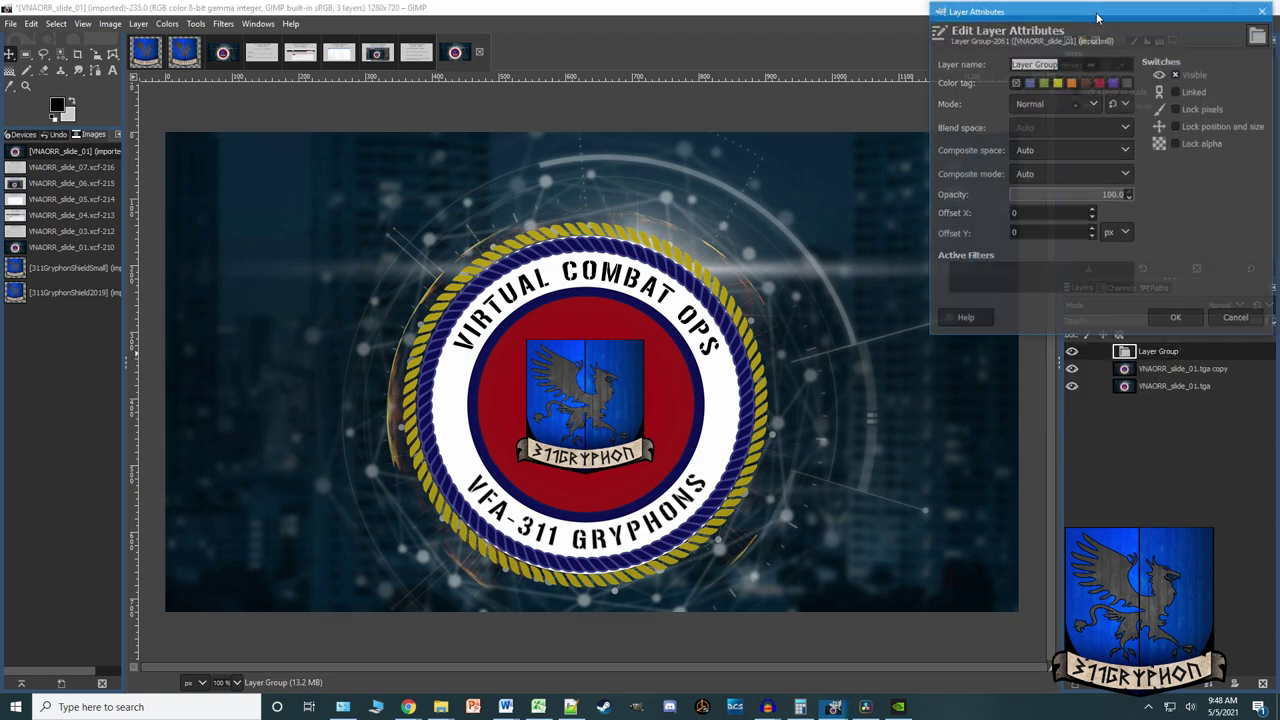
{"action": "type", "text": "Whatever"}
{"action": "key", "text": "Return"}
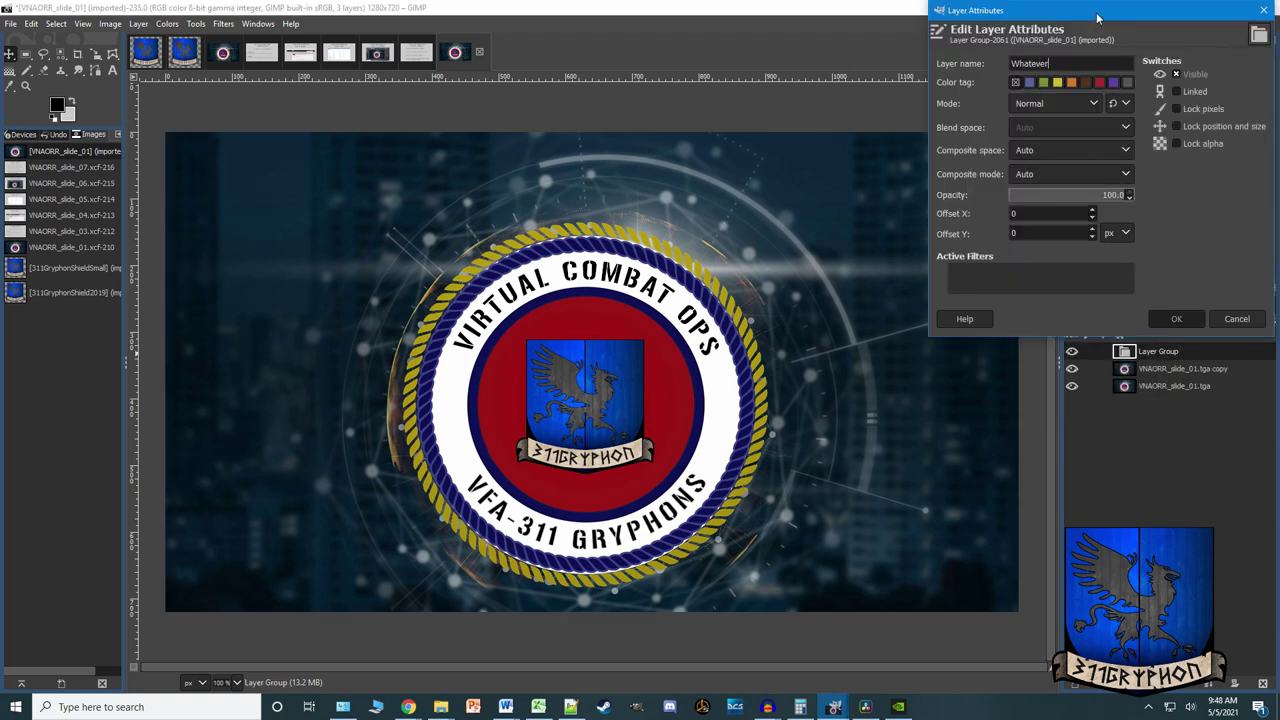
- Move the slide copy into Whatever, add a Titles layer there, then view VNAORR_slide_01.xcf
{"action": "left_click_drag", "start_coordinate": [1161, 374], "coordinate": [1161, 358]}
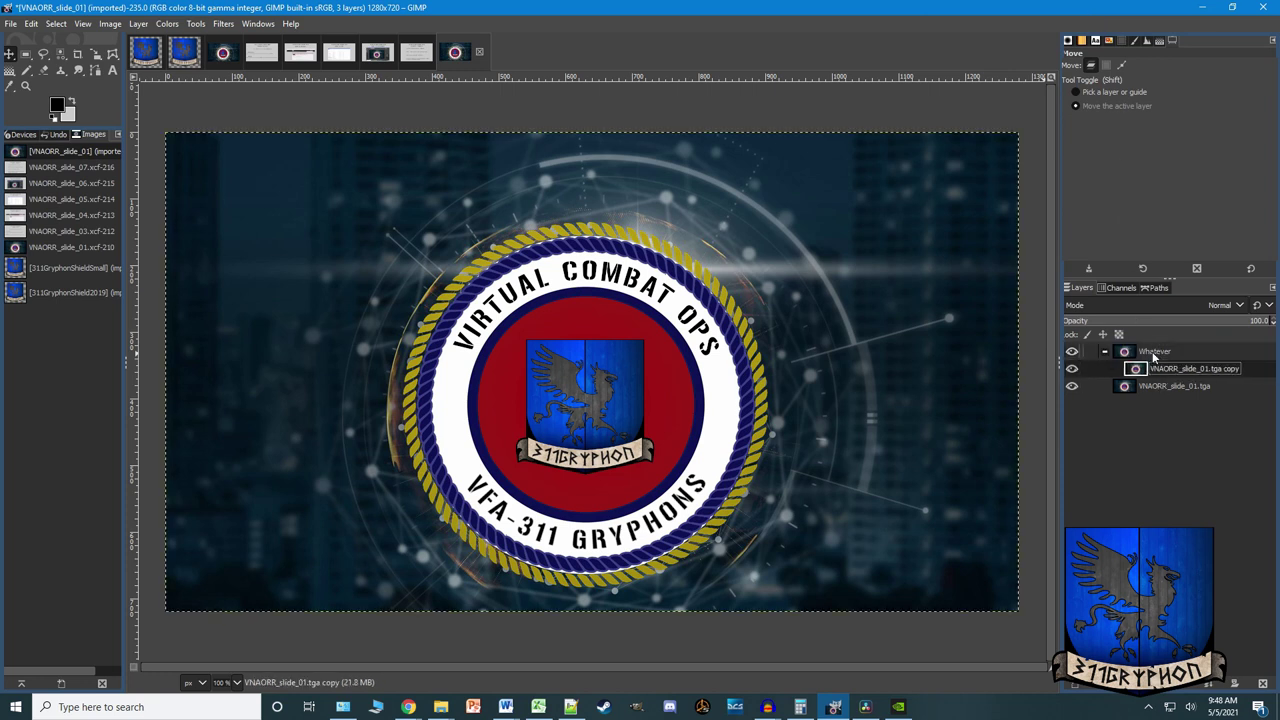
{"action": "right_click", "coordinate": [1163, 371]}
{"action": "left_click", "coordinate": [1085, 98]}
{"action": "left_click", "coordinate": [1176, 426]}
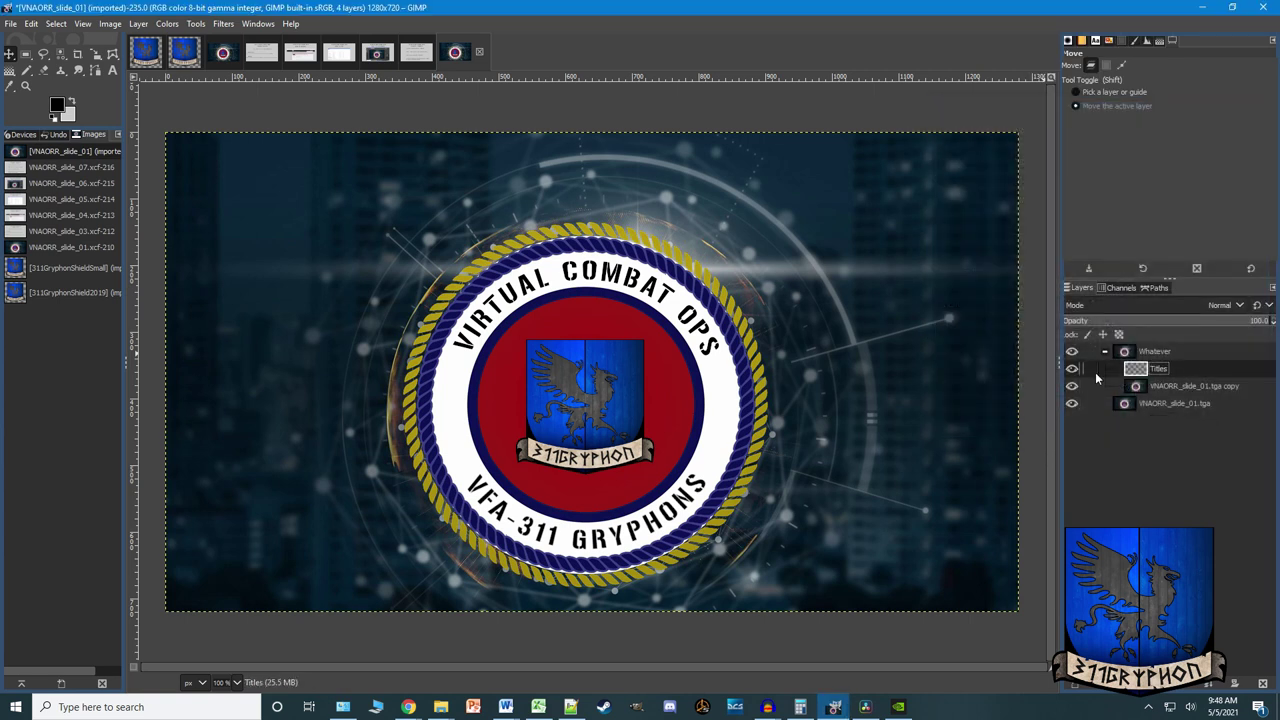
{"action": "left_click", "coordinate": [228, 58]}
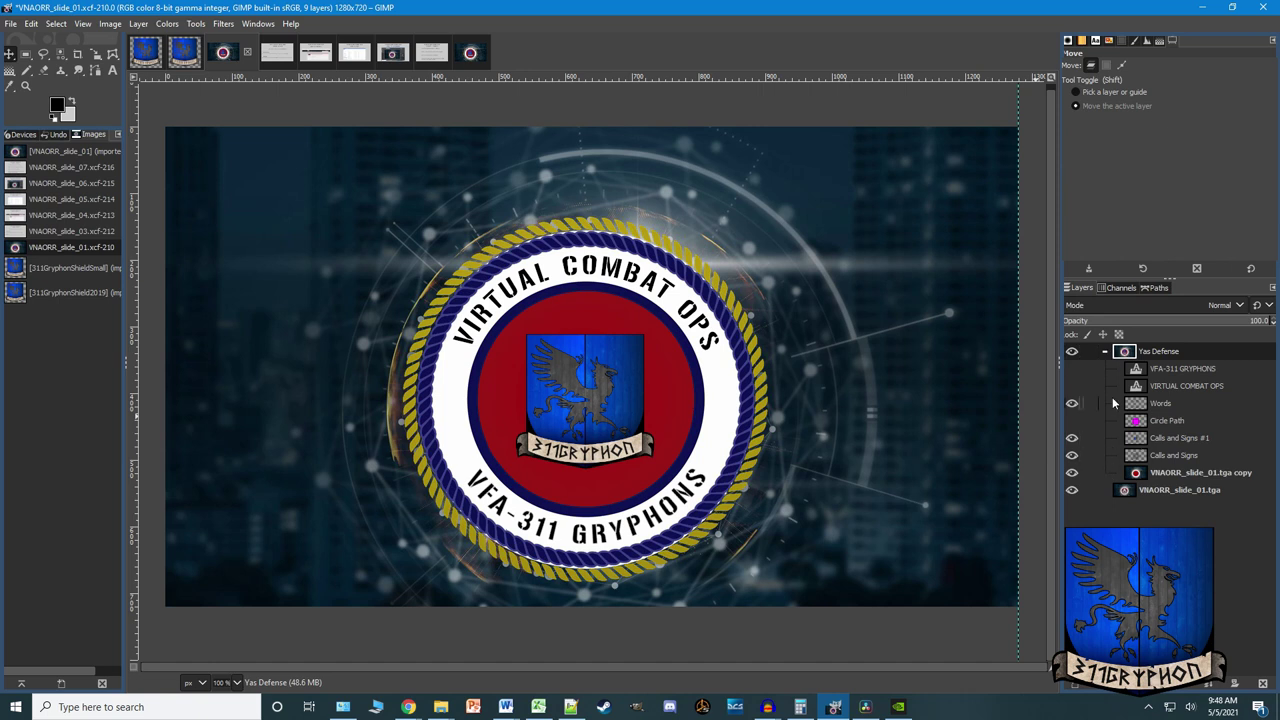
{"action": "left_click", "coordinate": [1072, 351]}
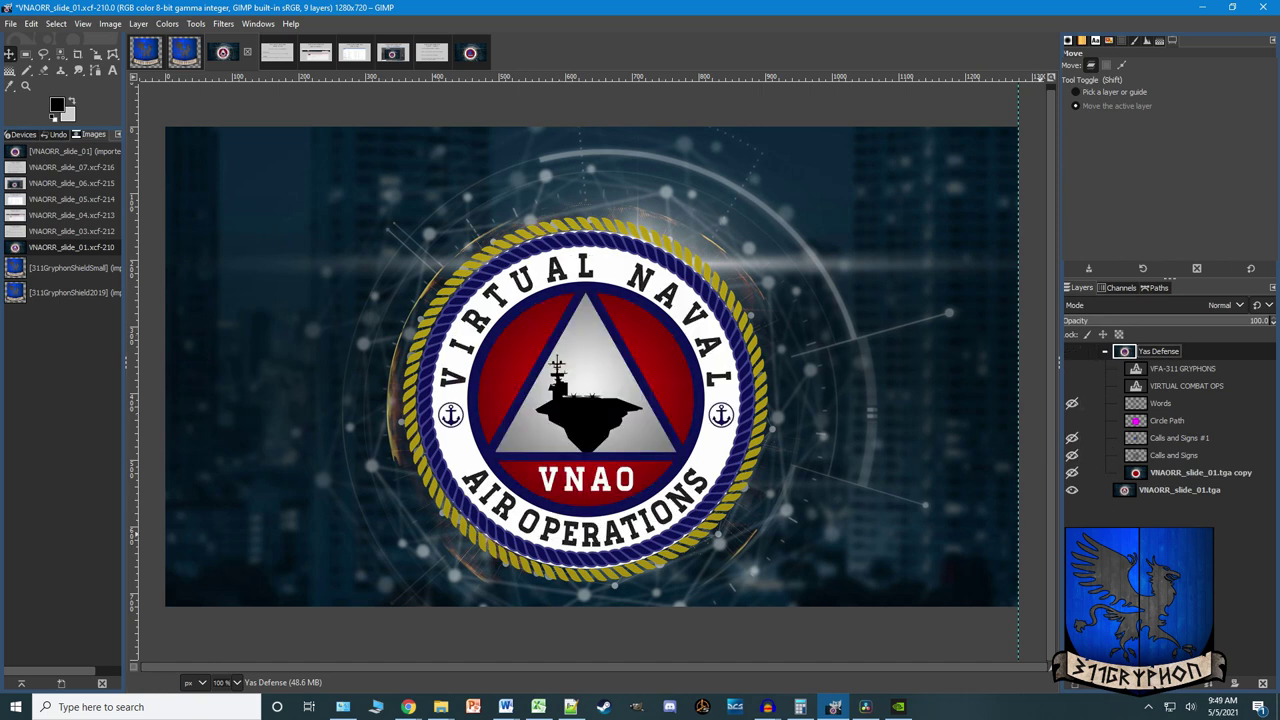
{"action": "left_click", "coordinate": [1153, 492]}
{"action": "left_click", "coordinate": [1164, 476]}
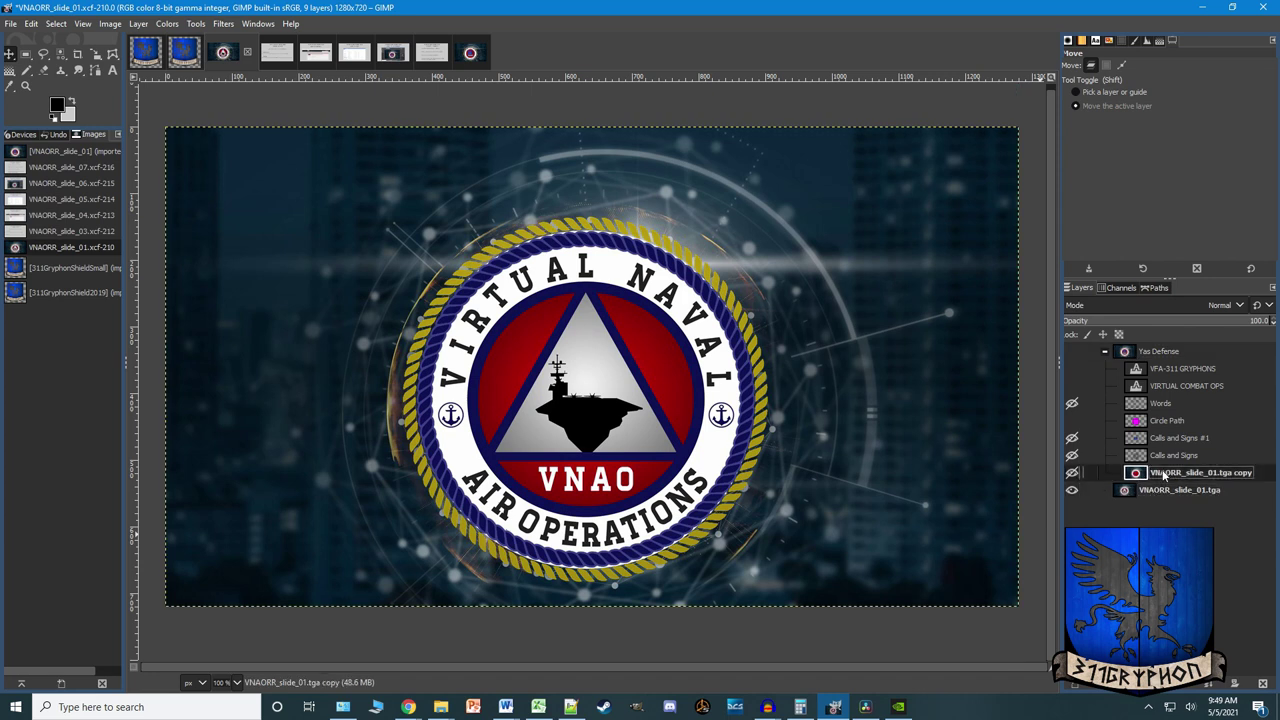
{"action": "left_click", "coordinate": [1072, 352]}
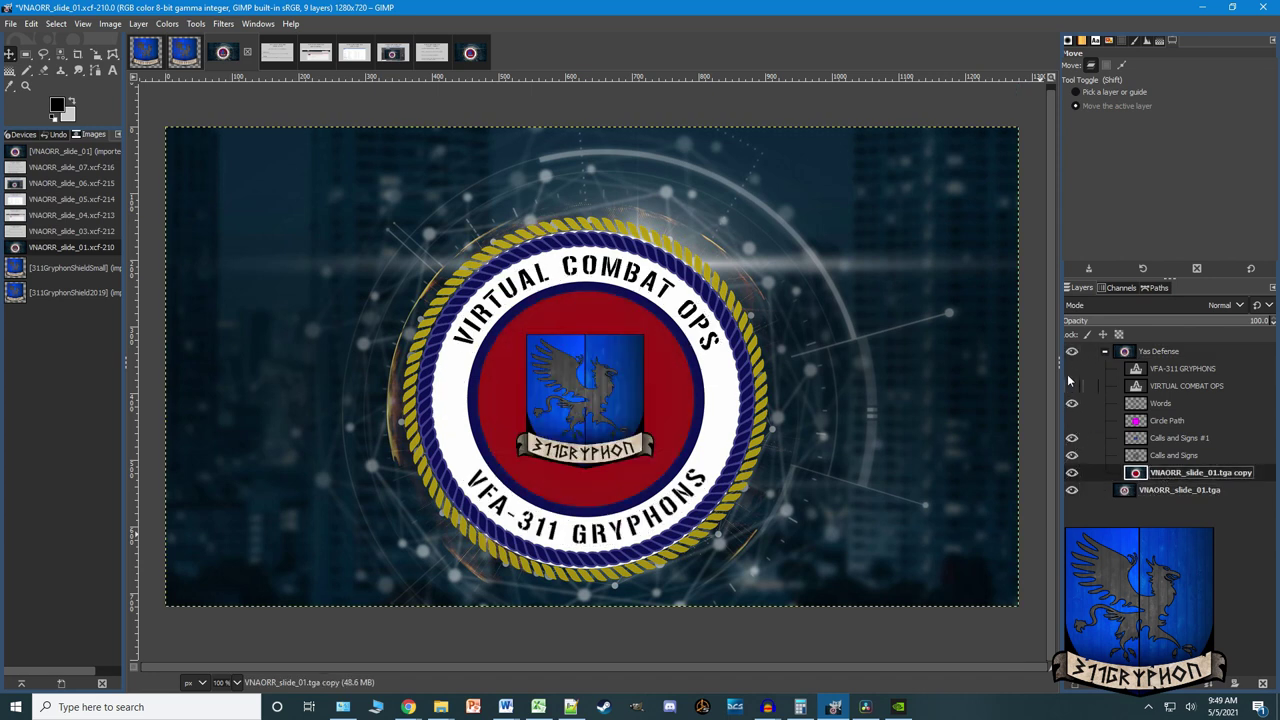
{"action": "left_click_drag", "start_coordinate": [1073, 404], "coordinate": [1072, 458]}
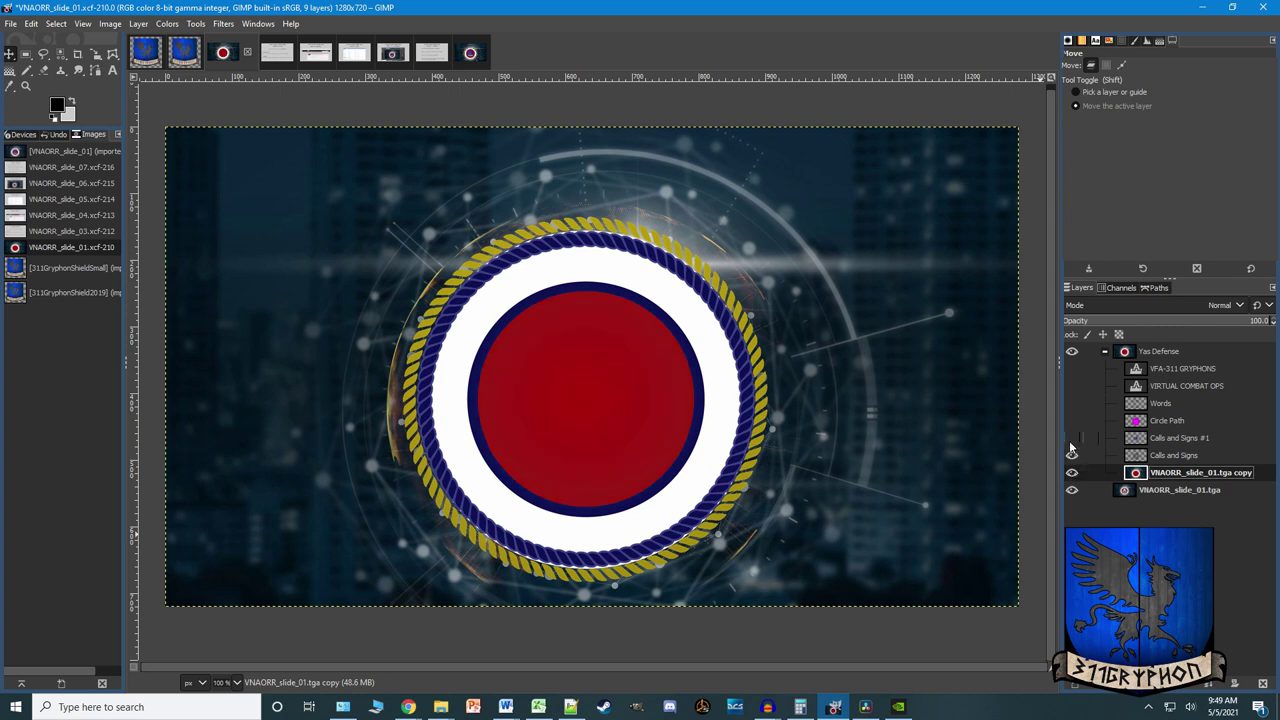
{"action": "left_click", "coordinate": [1072, 455]}
{"action": "left_click", "coordinate": [1072, 420]}
{"action": "left_click", "coordinate": [1072, 420]}
{"action": "left_click", "coordinate": [1072, 403]}
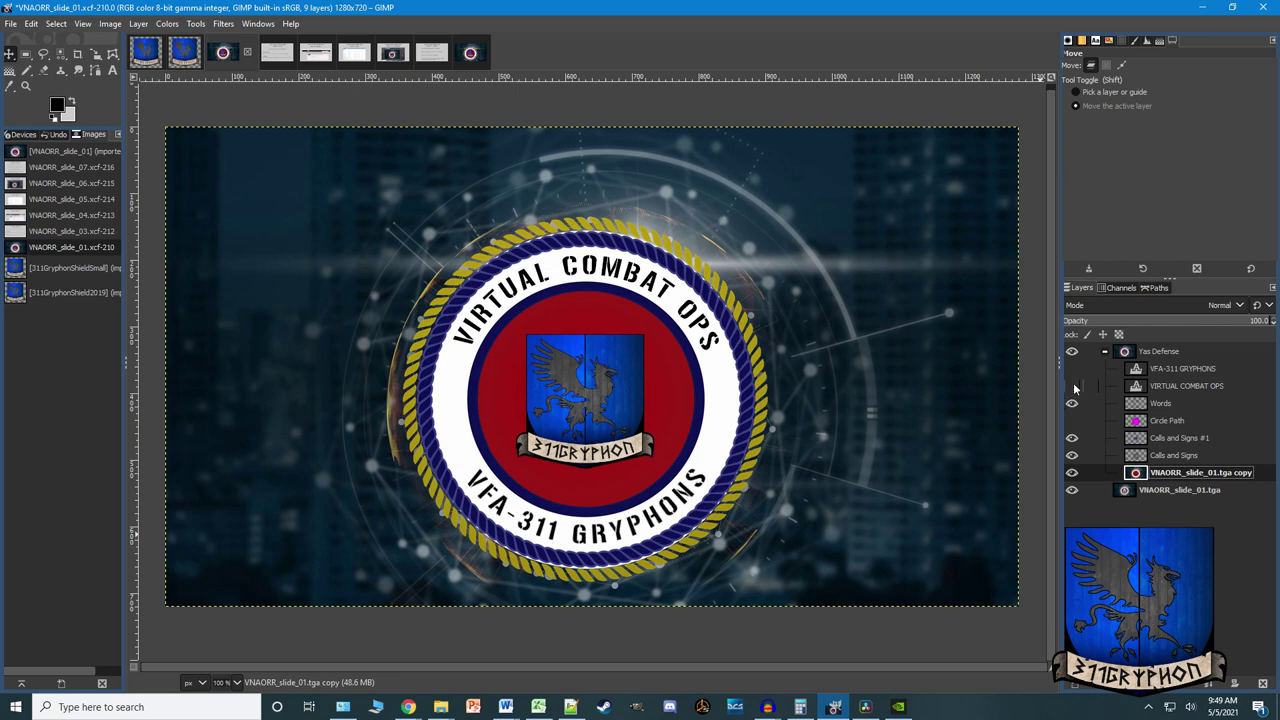
{"action": "left_click", "coordinate": [1072, 386]}
{"action": "left_click", "coordinate": [1072, 386]}
{"action": "left_click", "coordinate": [1072, 369]}
{"action": "left_click", "coordinate": [1072, 369]}
- Drop the Save As, start Export As, and browse from drive C into the user profile
{"action": "left_click", "coordinate": [10, 24]}
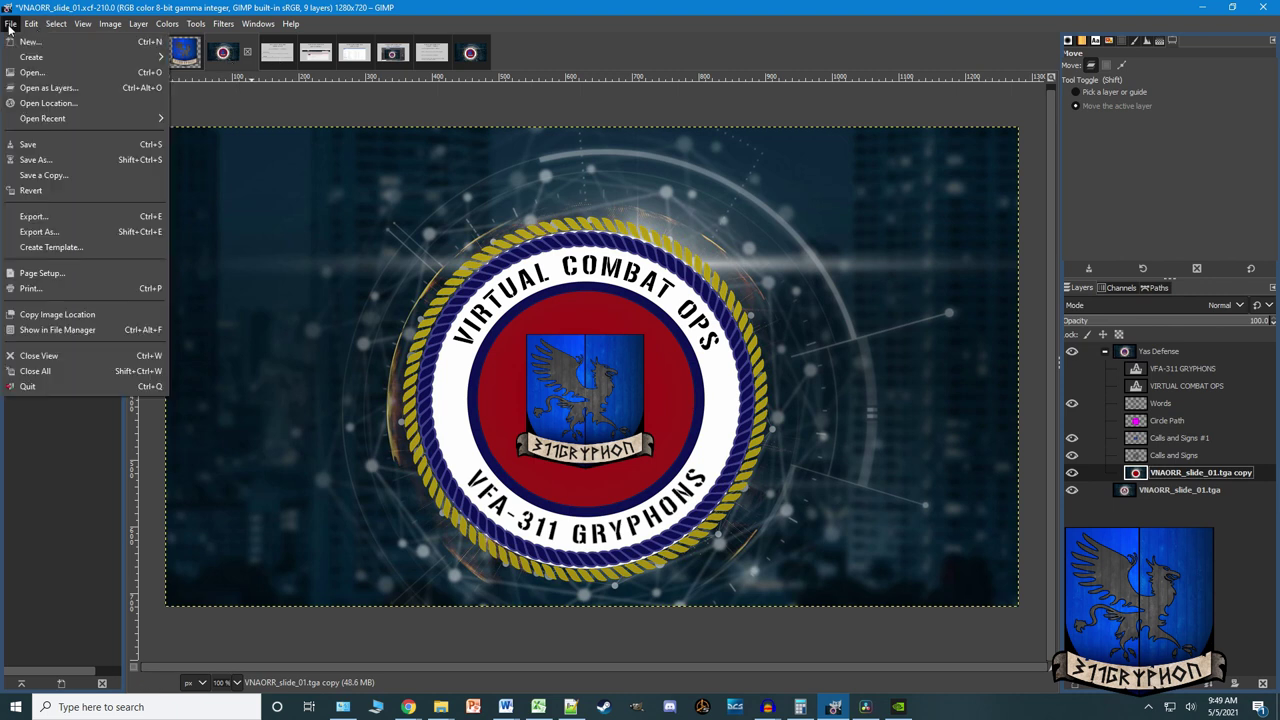
{"action": "left_click", "coordinate": [43, 160]}
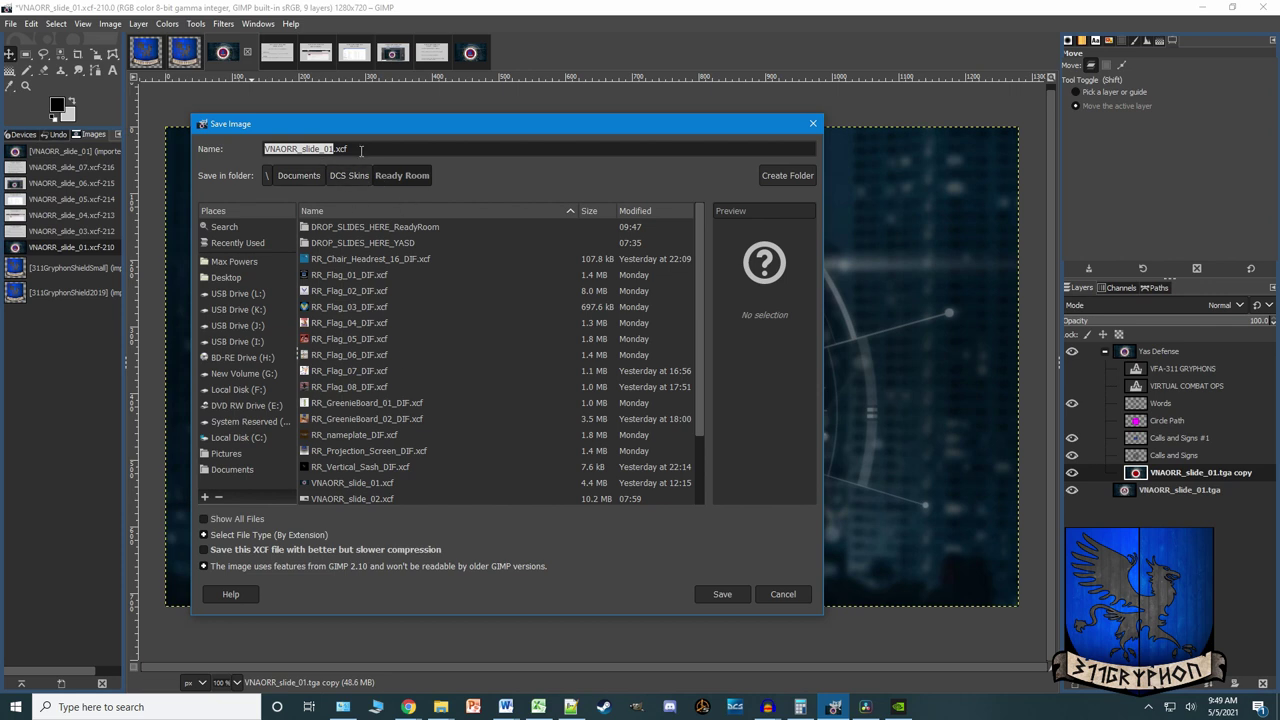
{"action": "left_click", "coordinate": [781, 594]}
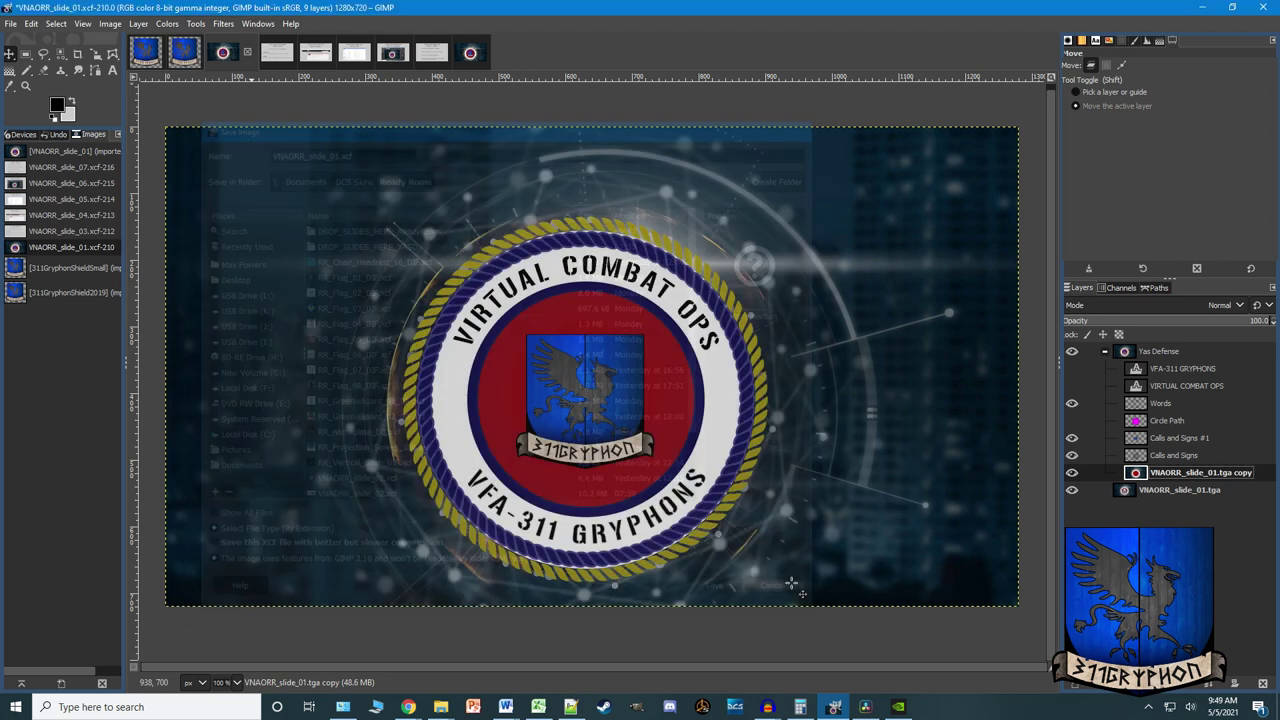
{"action": "left_click", "coordinate": [10, 24]}
{"action": "left_click", "coordinate": [75, 233]}
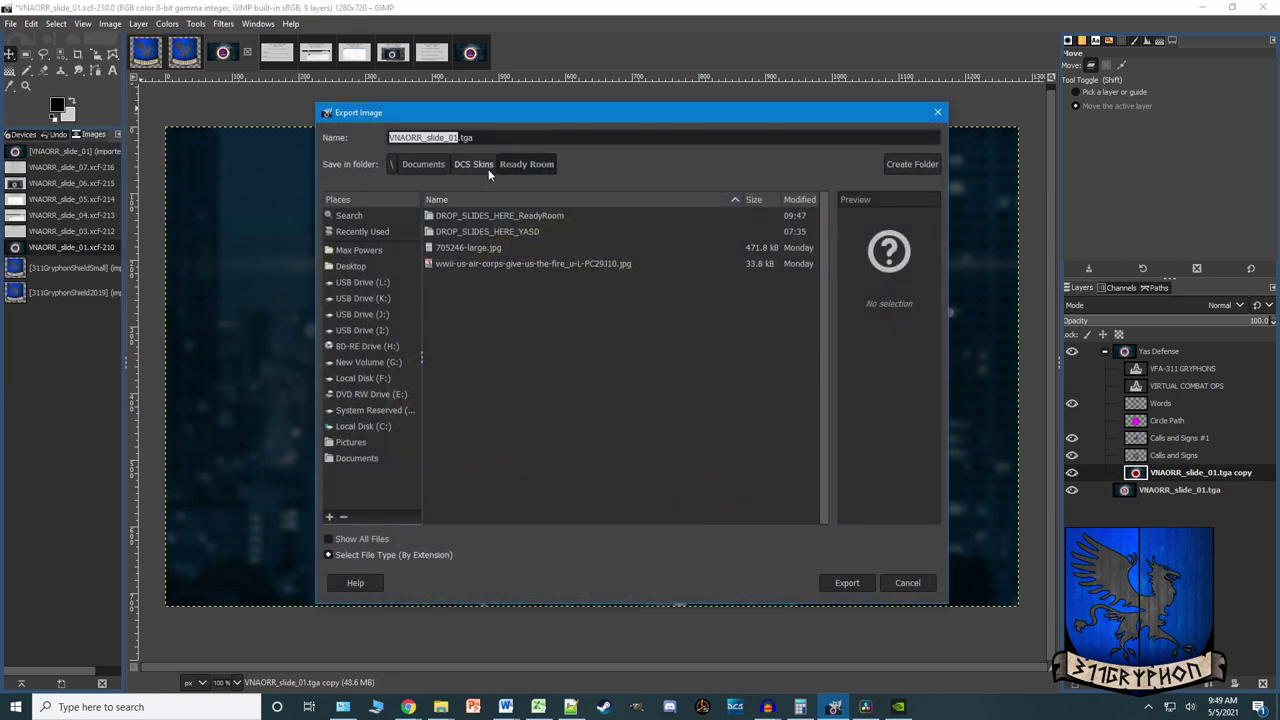
{"action": "left_click", "coordinate": [358, 427]}
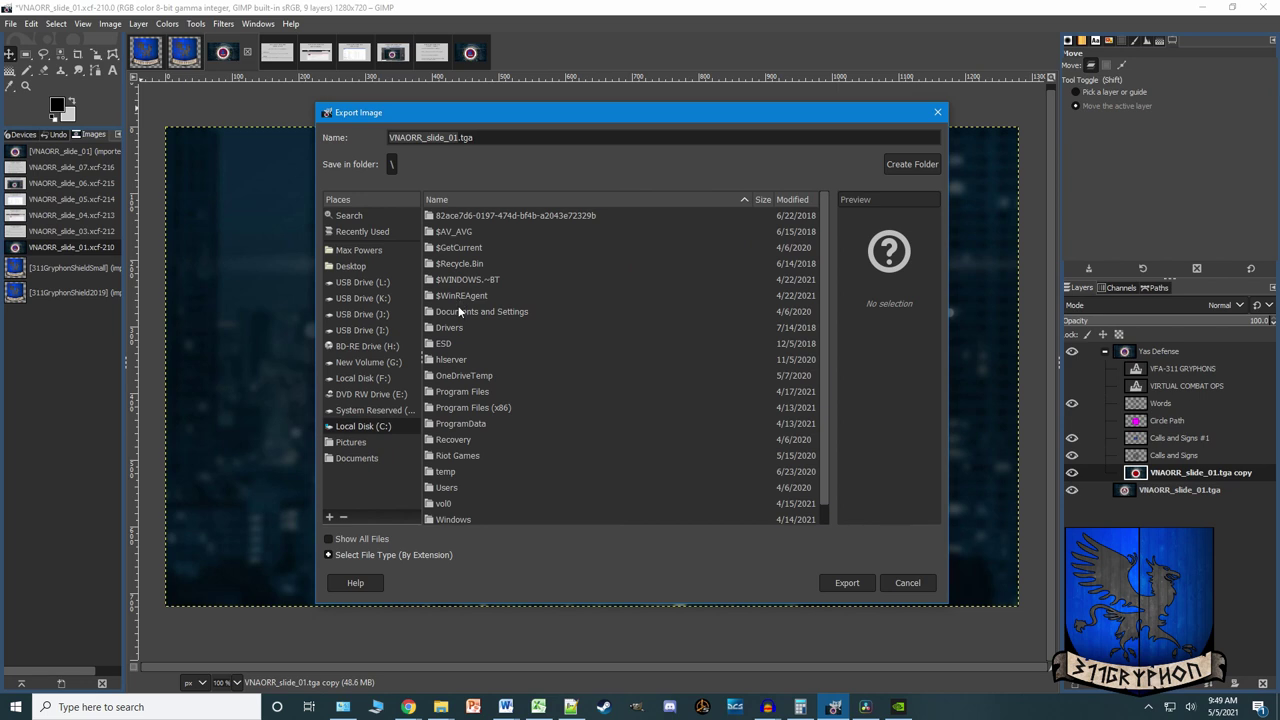
{"action": "double_click", "coordinate": [451, 488]}
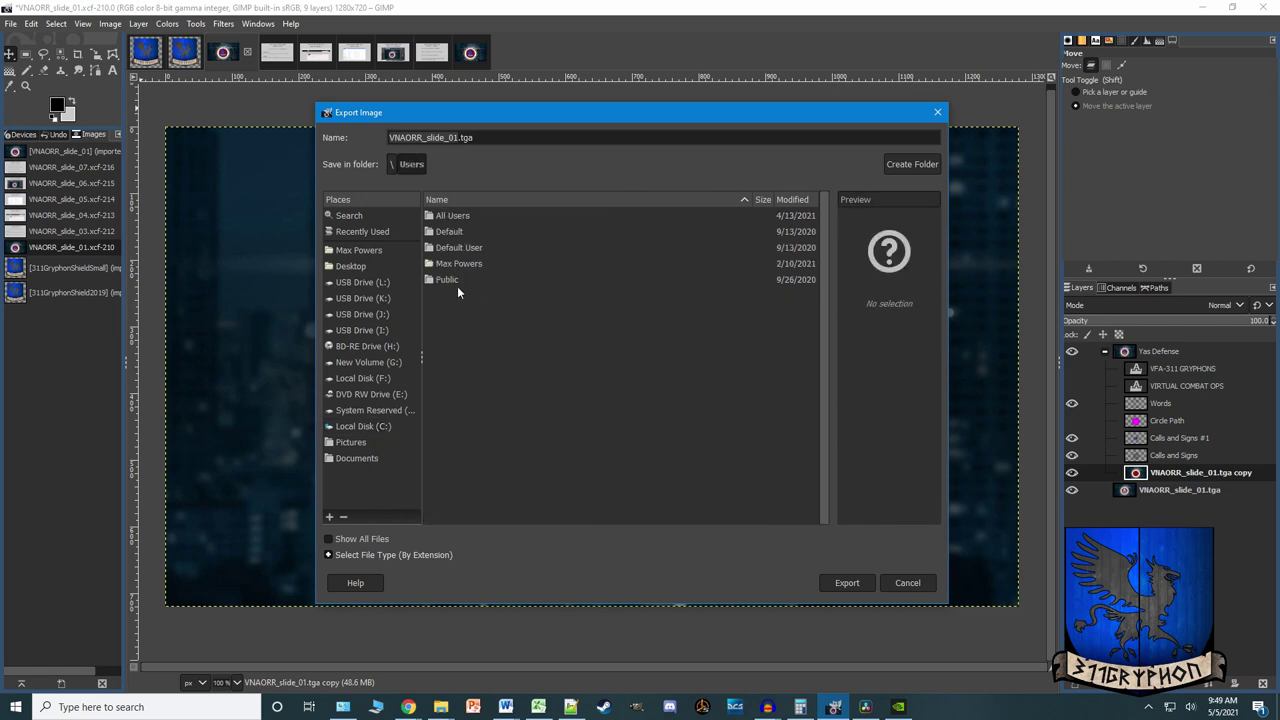
{"action": "double_click", "coordinate": [451, 266]}
{"action": "scroll", "coordinate": [478, 482], "scroll_direction": "down", "scroll_amount": 5}
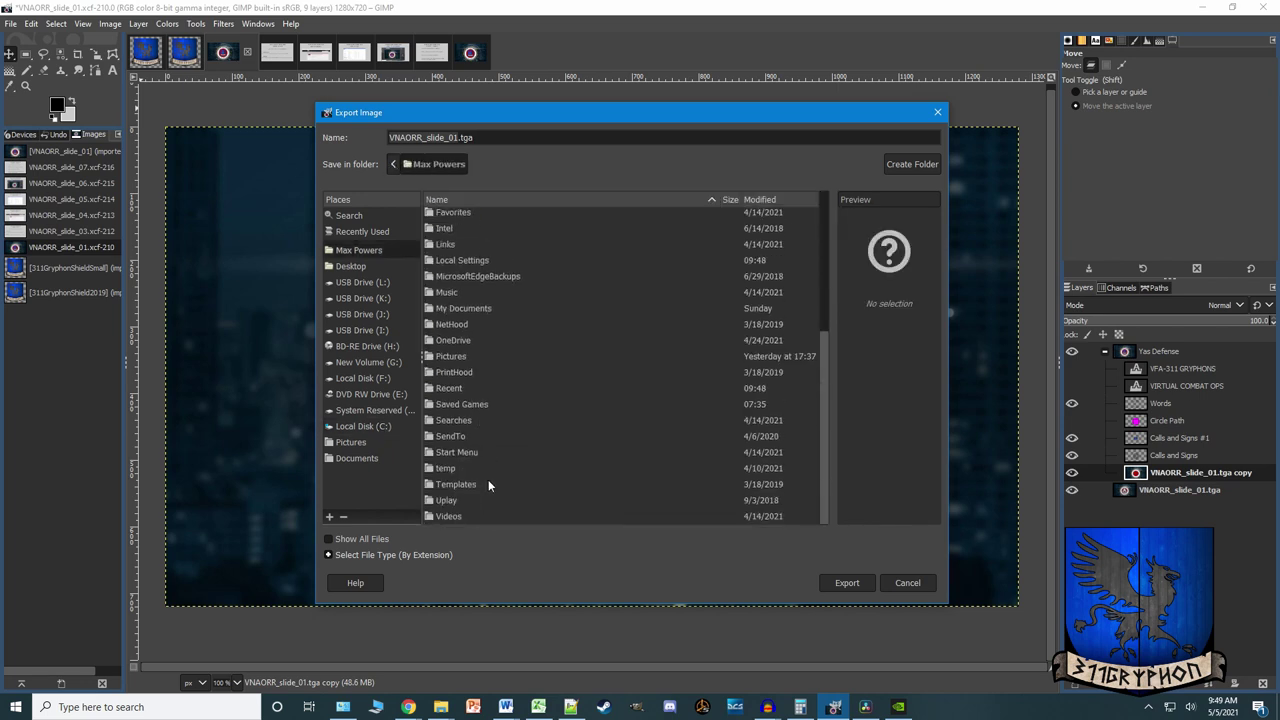
- Export to Saved Games\DCS.openbeta\Mods\aircraft\VNAO_Ready_Room\DROP_SLIDES_HERE as VNAORR_slide_01.tga, replacing it
{"action": "double_click", "coordinate": [467, 403]}
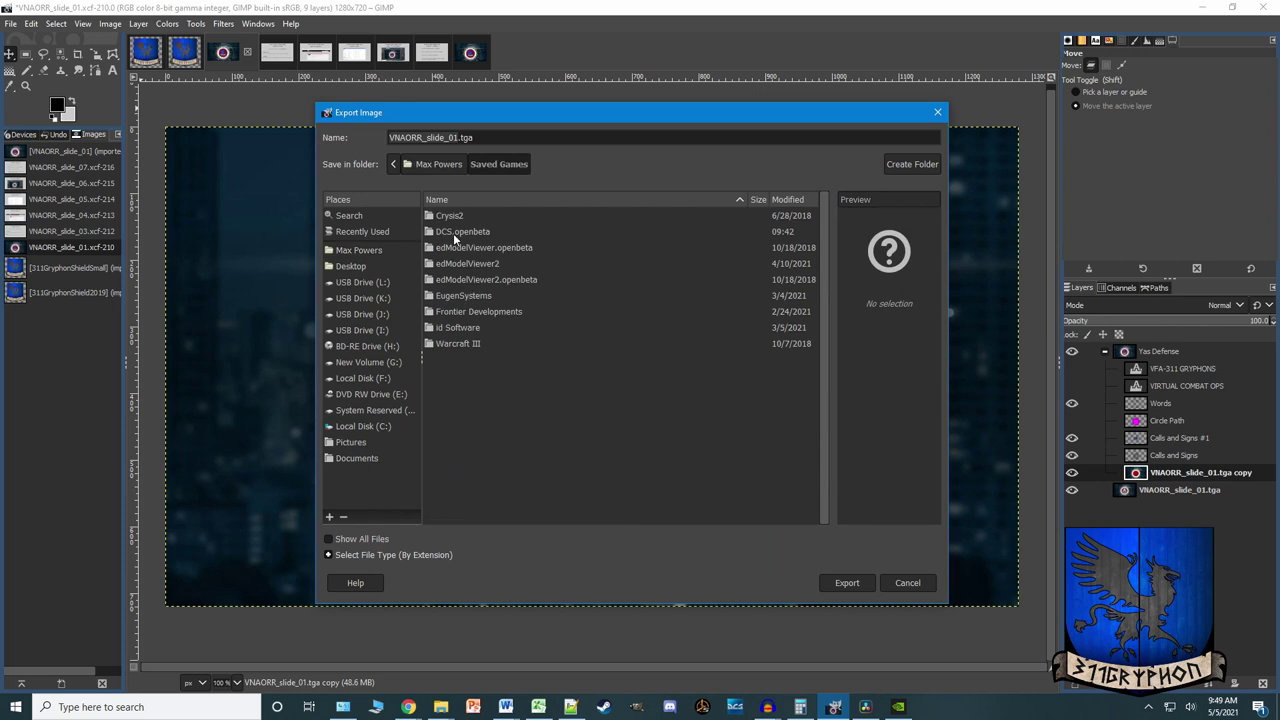
{"action": "double_click", "coordinate": [453, 232]}
{"action": "double_click", "coordinate": [447, 376]}
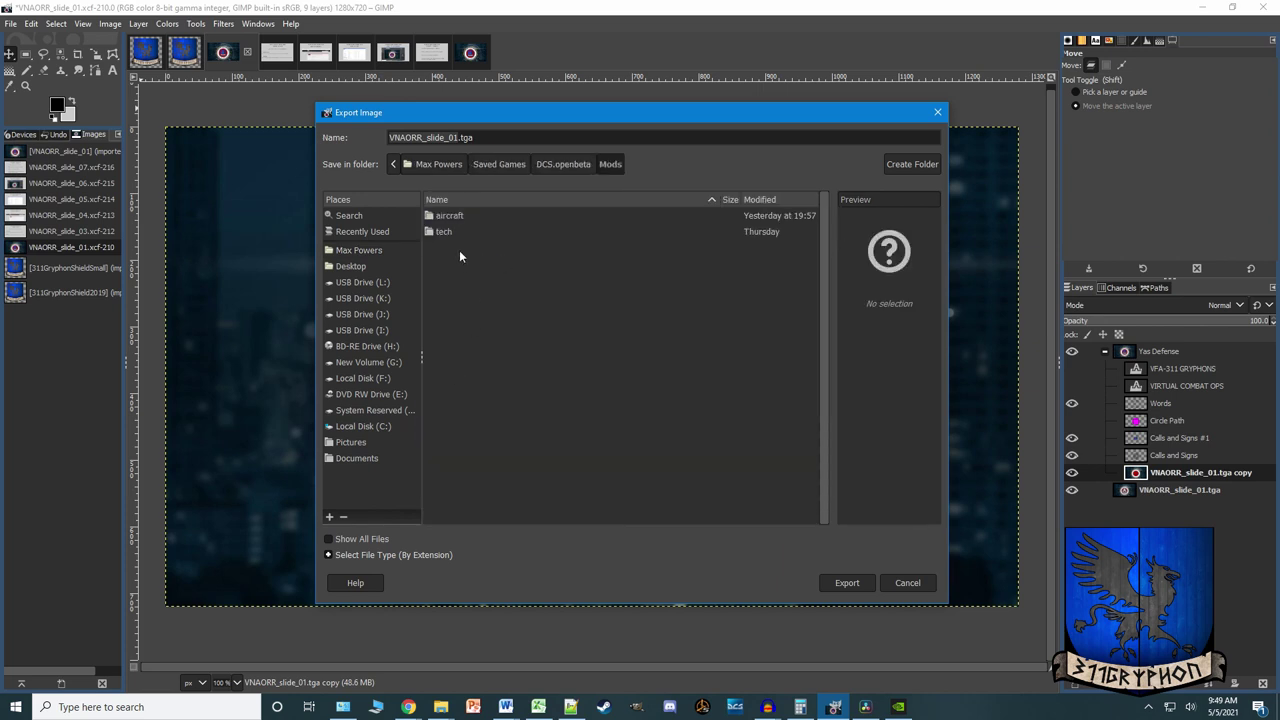
{"action": "double_click", "coordinate": [450, 215]}
{"action": "double_click", "coordinate": [460, 278]}
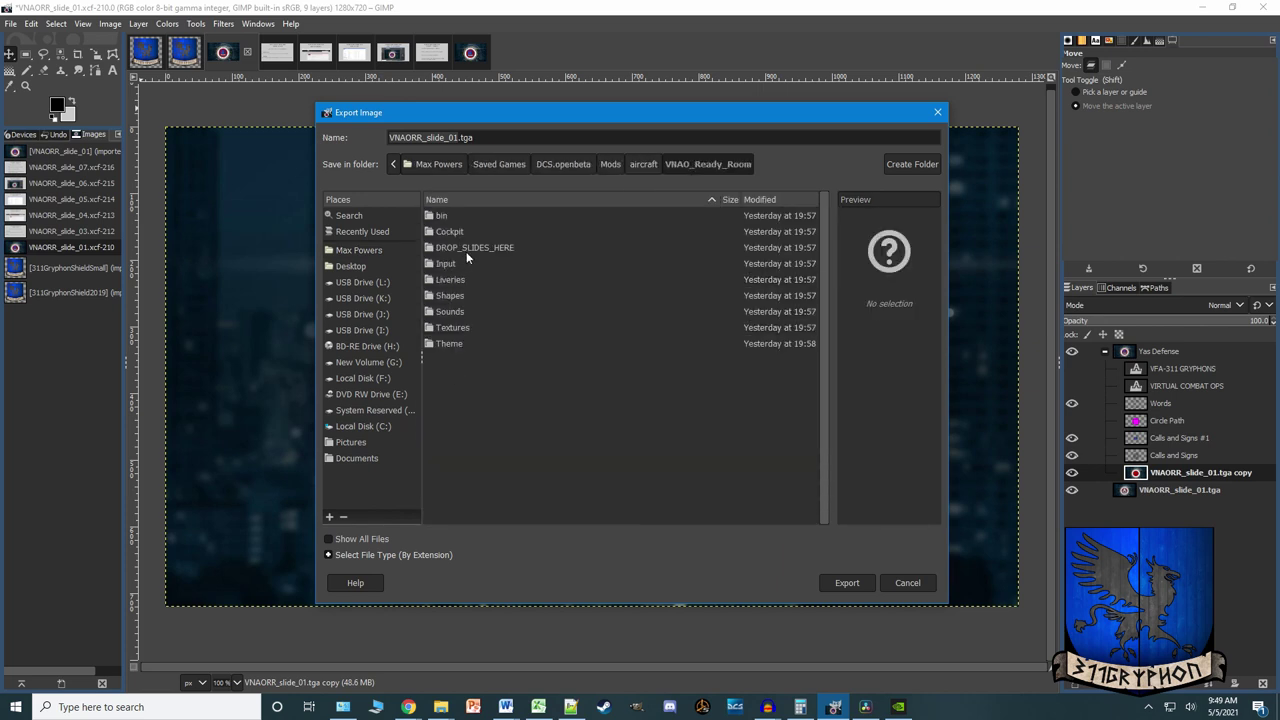
{"action": "double_click", "coordinate": [464, 246]}
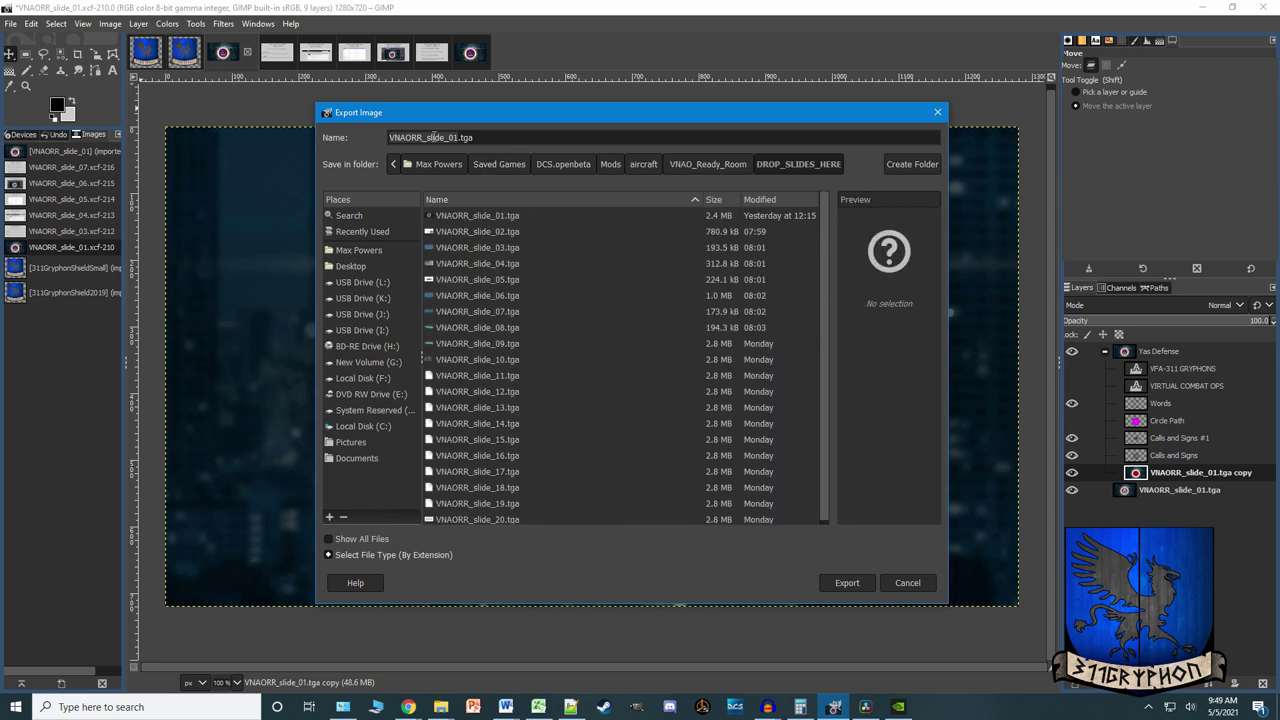
{"action": "left_click", "coordinate": [463, 219]}
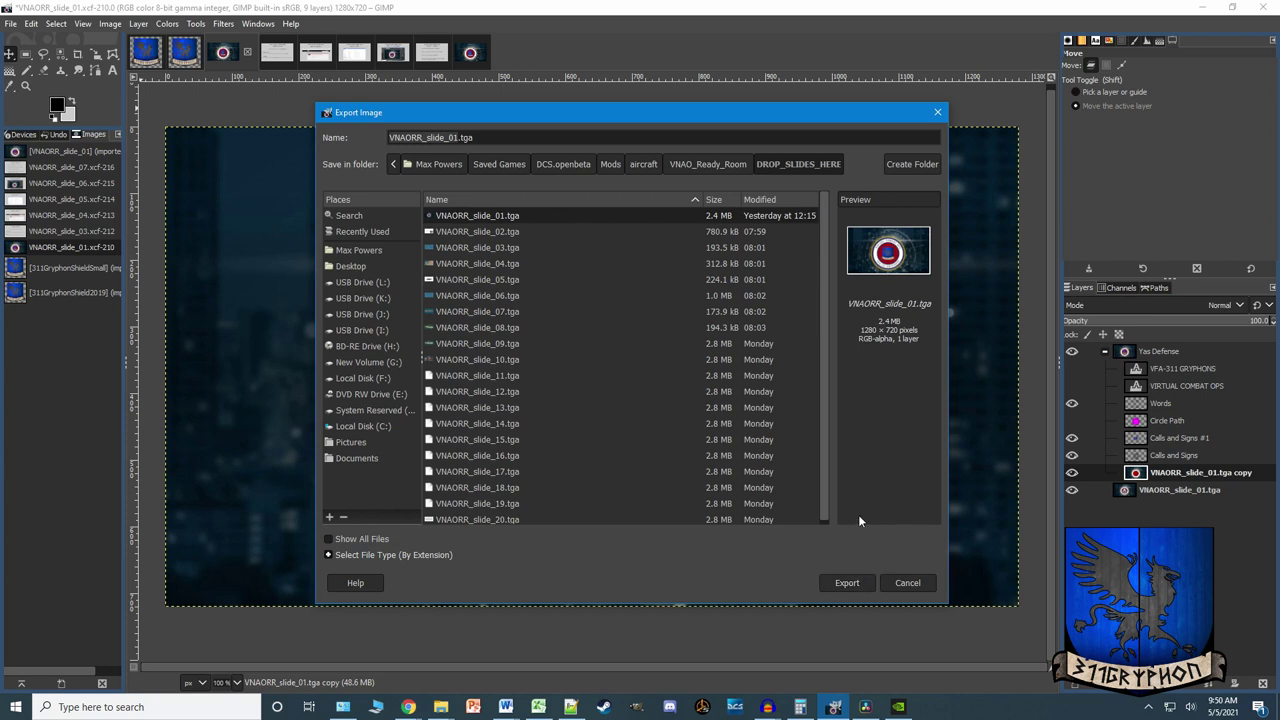
{"action": "left_click", "coordinate": [851, 587]}
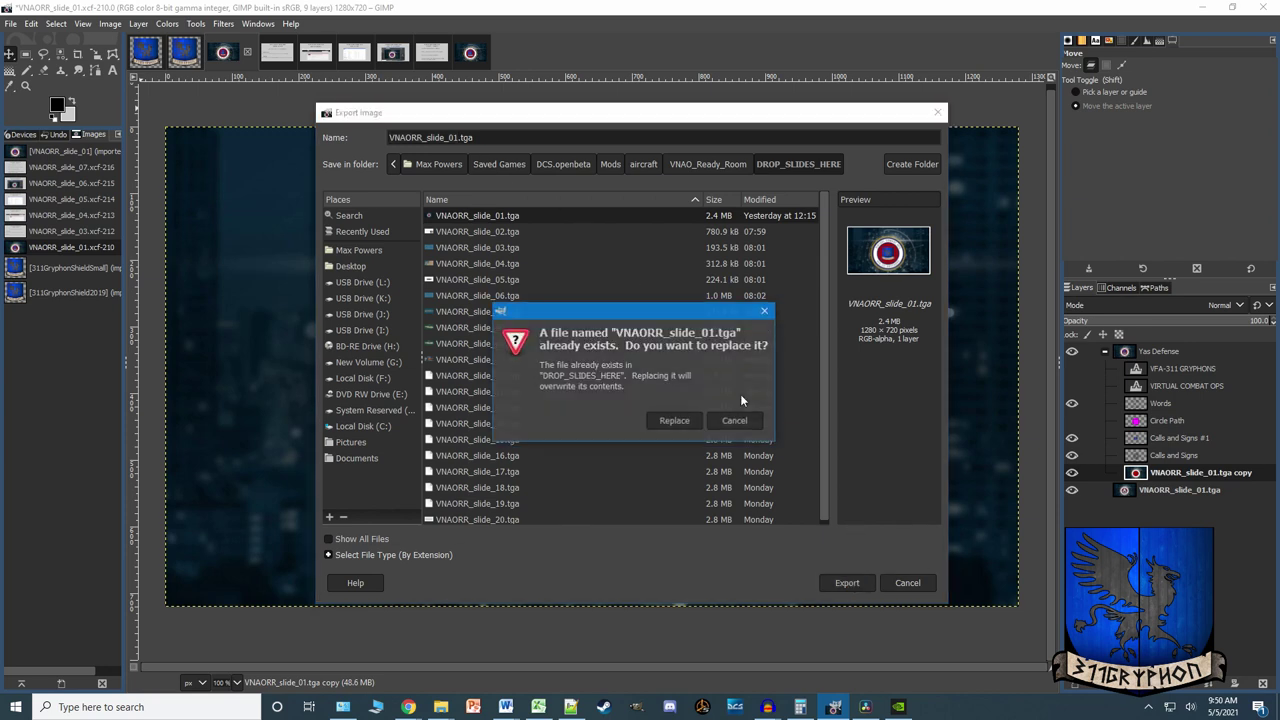
{"action": "left_click", "coordinate": [673, 420]}
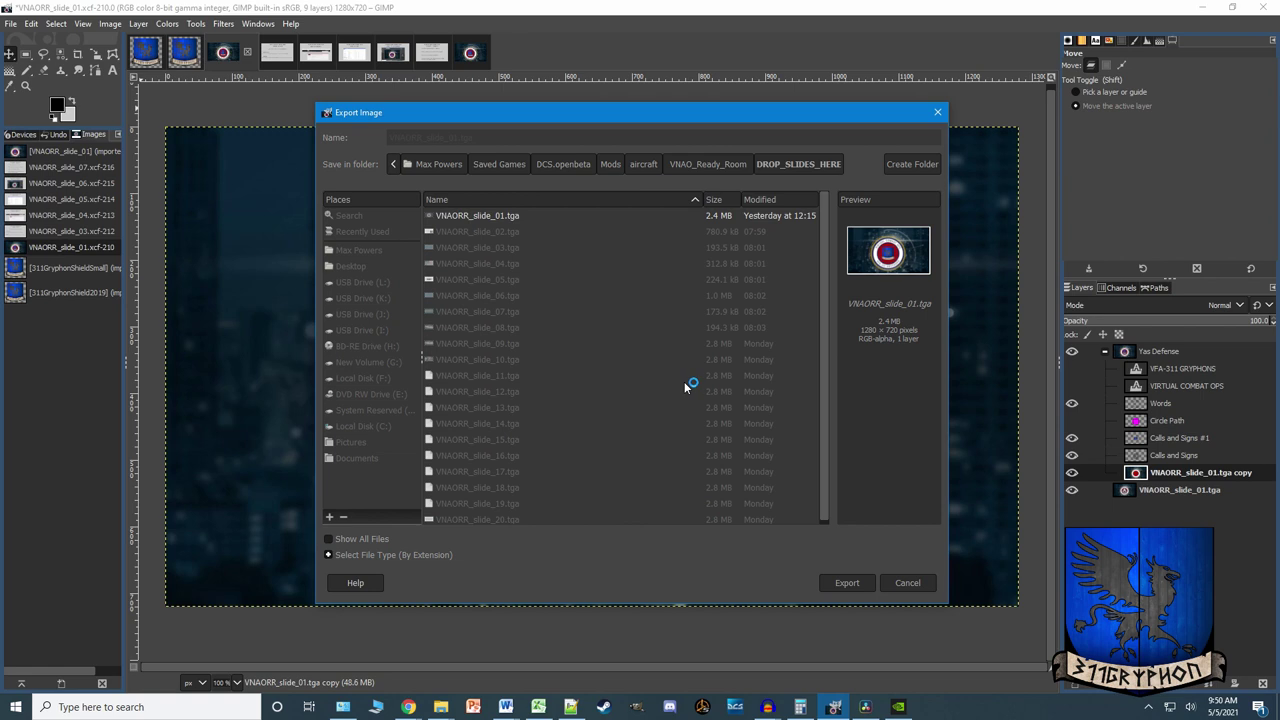
{"action": "left_click", "coordinate": [644, 408]}
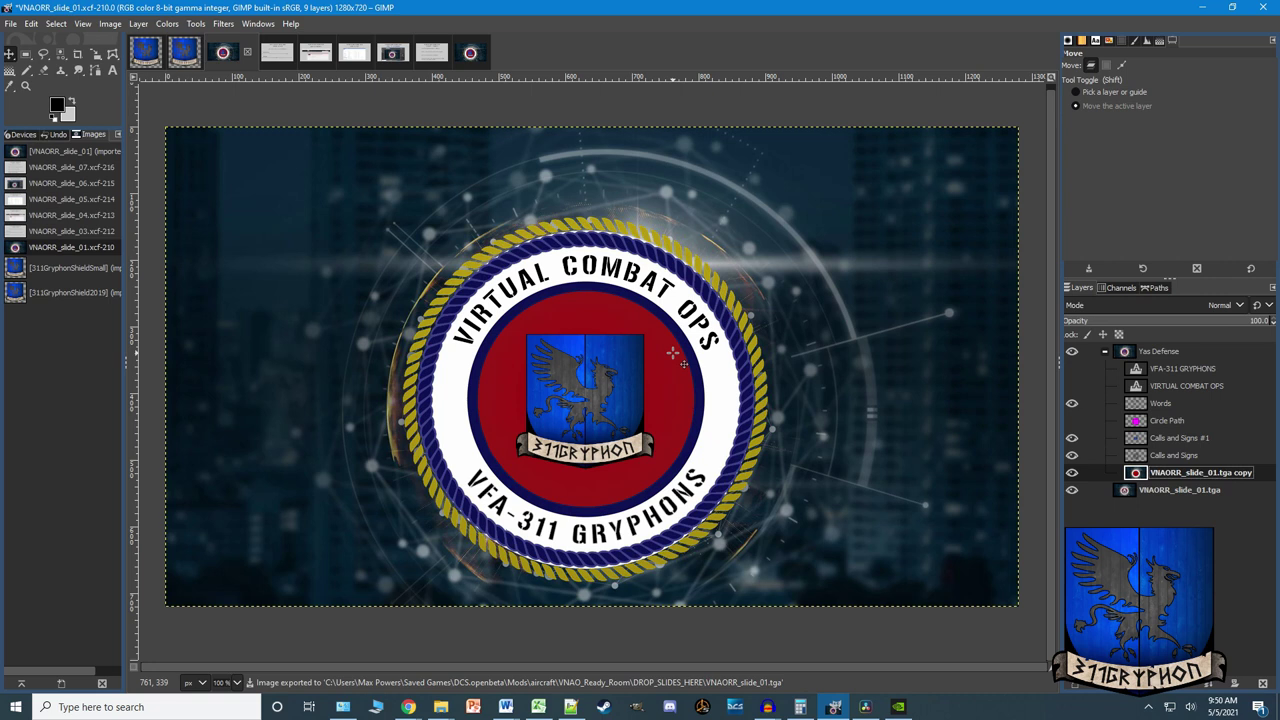
- On slide_03, hide and reshow the Ready Room and Yas Defense layer groups
{"action": "key", "text": "ctrl+Page_Down"}
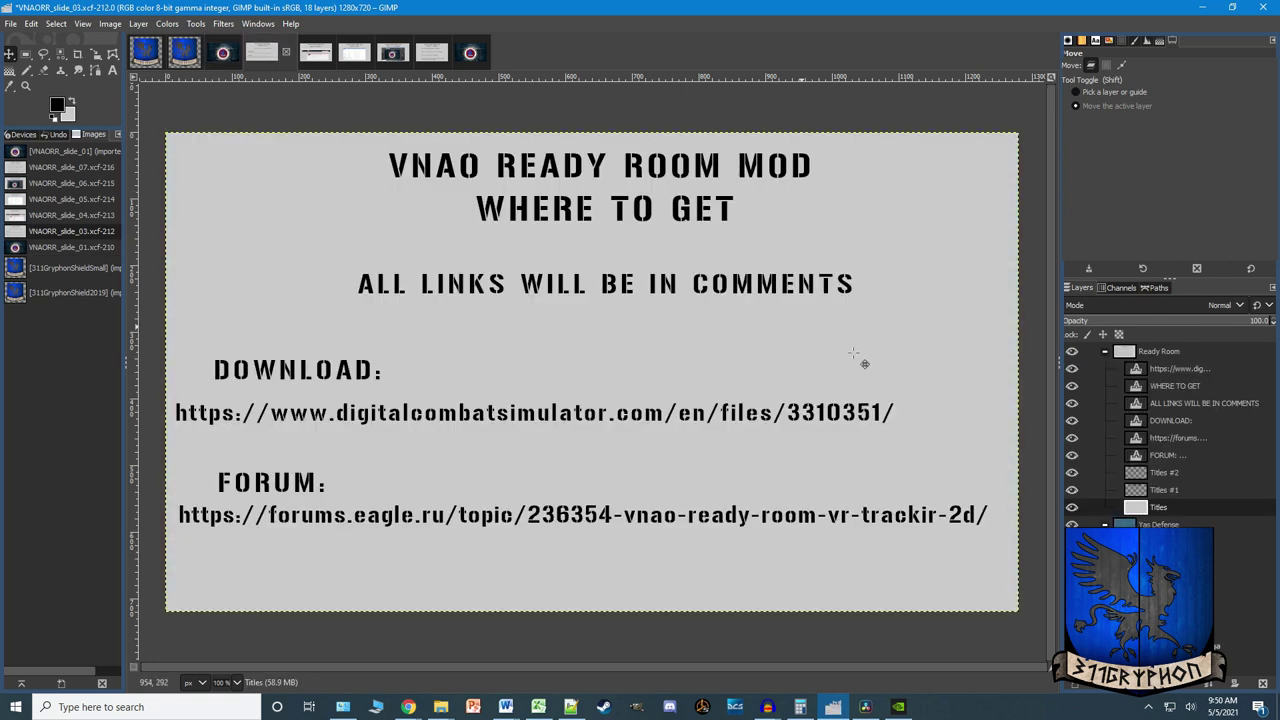
{"action": "left_click", "coordinate": [1072, 351]}
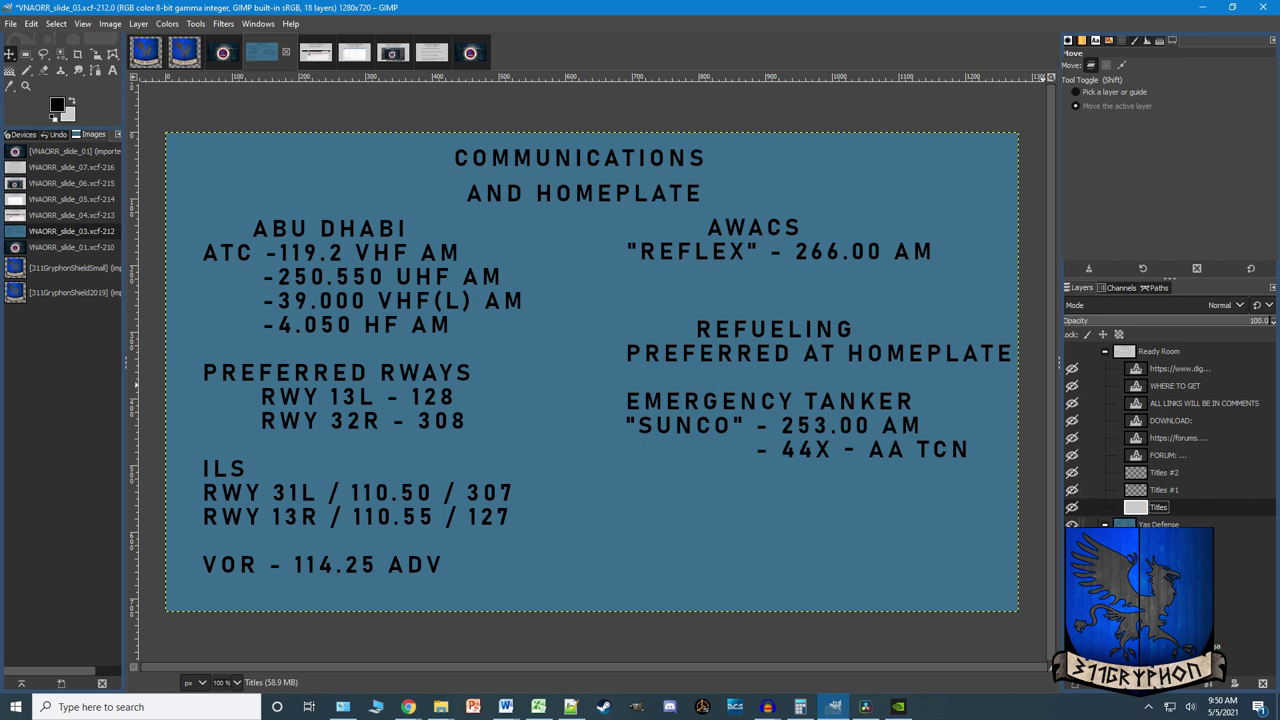
{"action": "left_click", "coordinate": [1071, 525]}
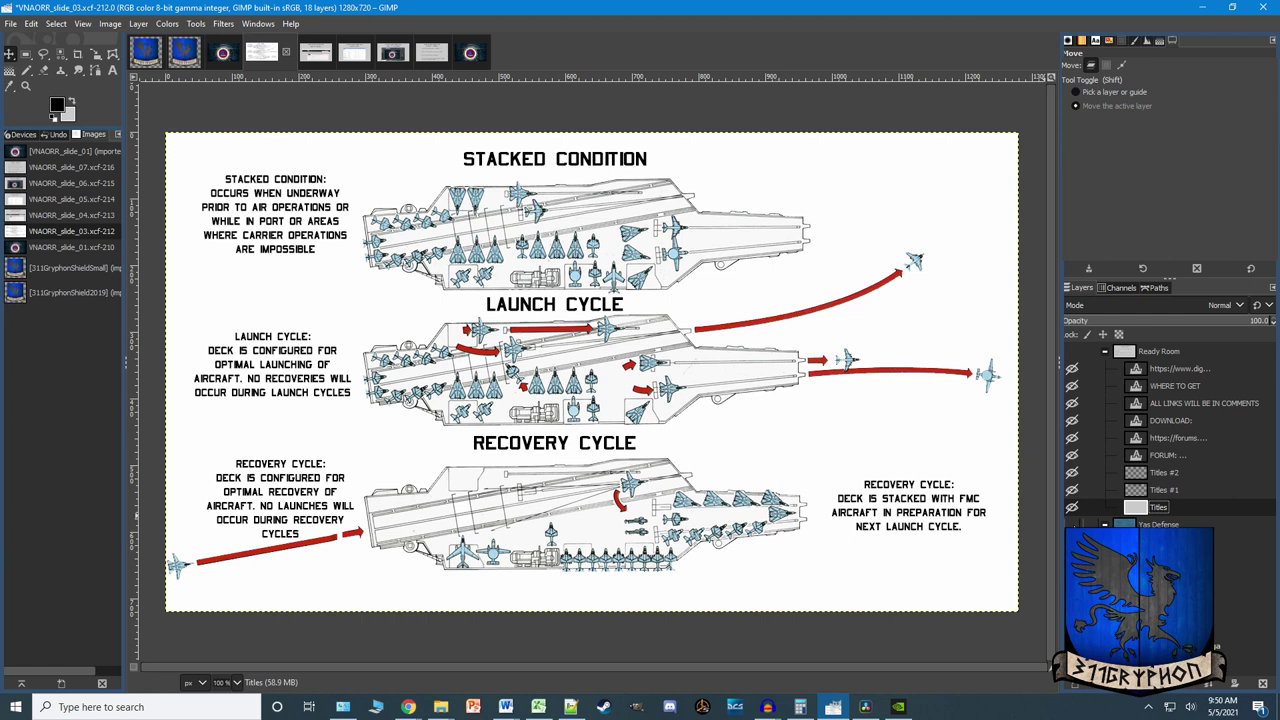
{"action": "left_click", "coordinate": [1071, 525]}
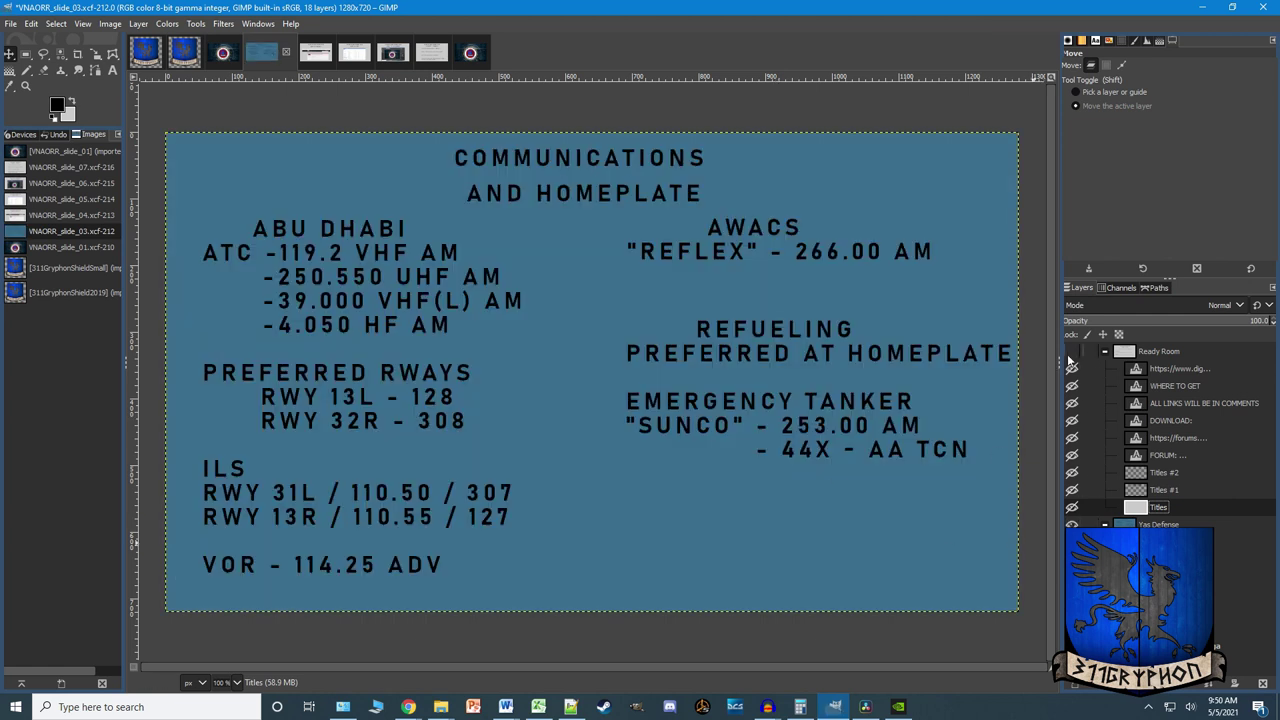
{"action": "left_click", "coordinate": [1071, 352]}
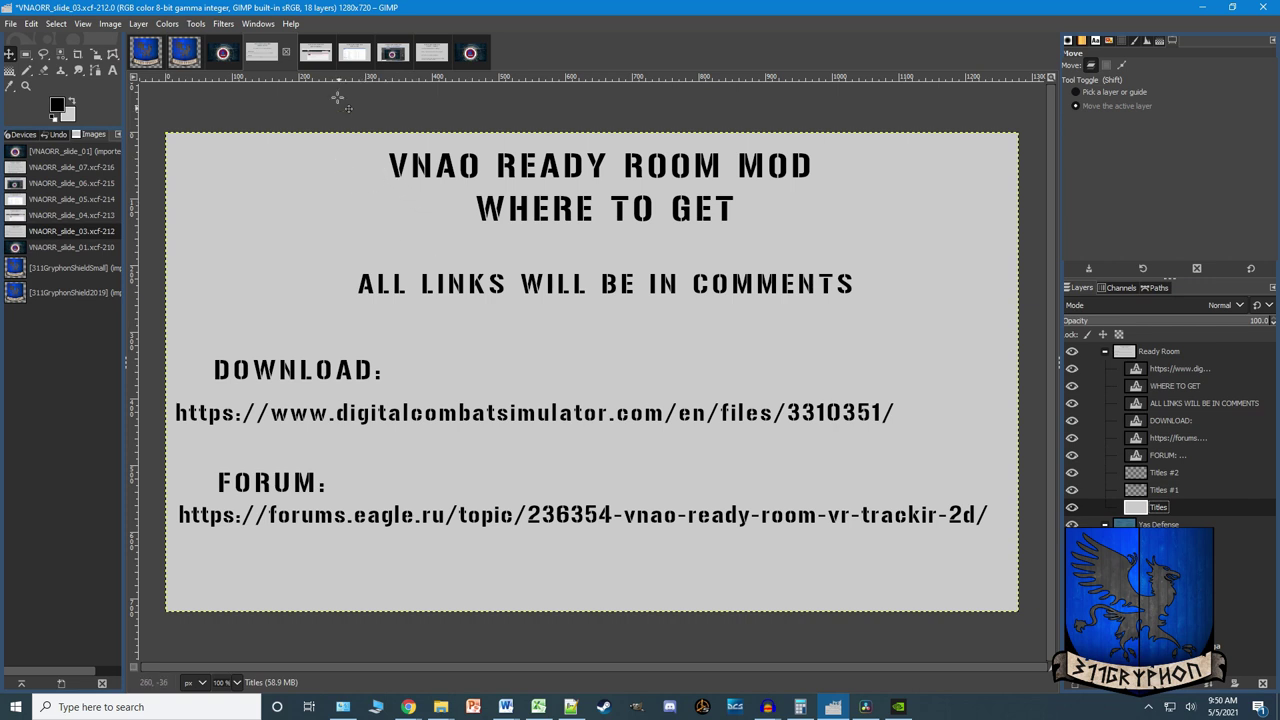
- Close the imported slide_01 image discarding changes, then bring the DROP_SLIDES_HERE window forward
{"action": "left_click", "coordinate": [470, 53]}
{"action": "left_click", "coordinate": [479, 52]}
{"action": "left_click", "coordinate": [645, 430]}
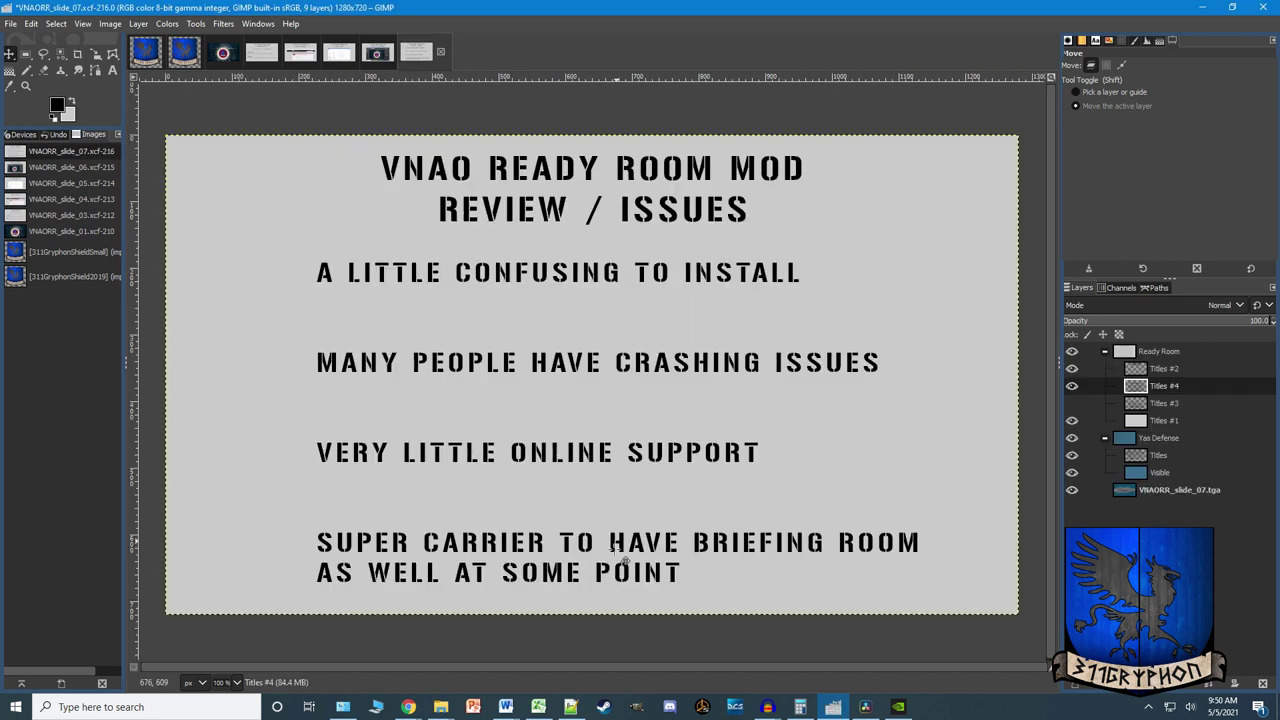
{"action": "left_click", "coordinate": [441, 707]}
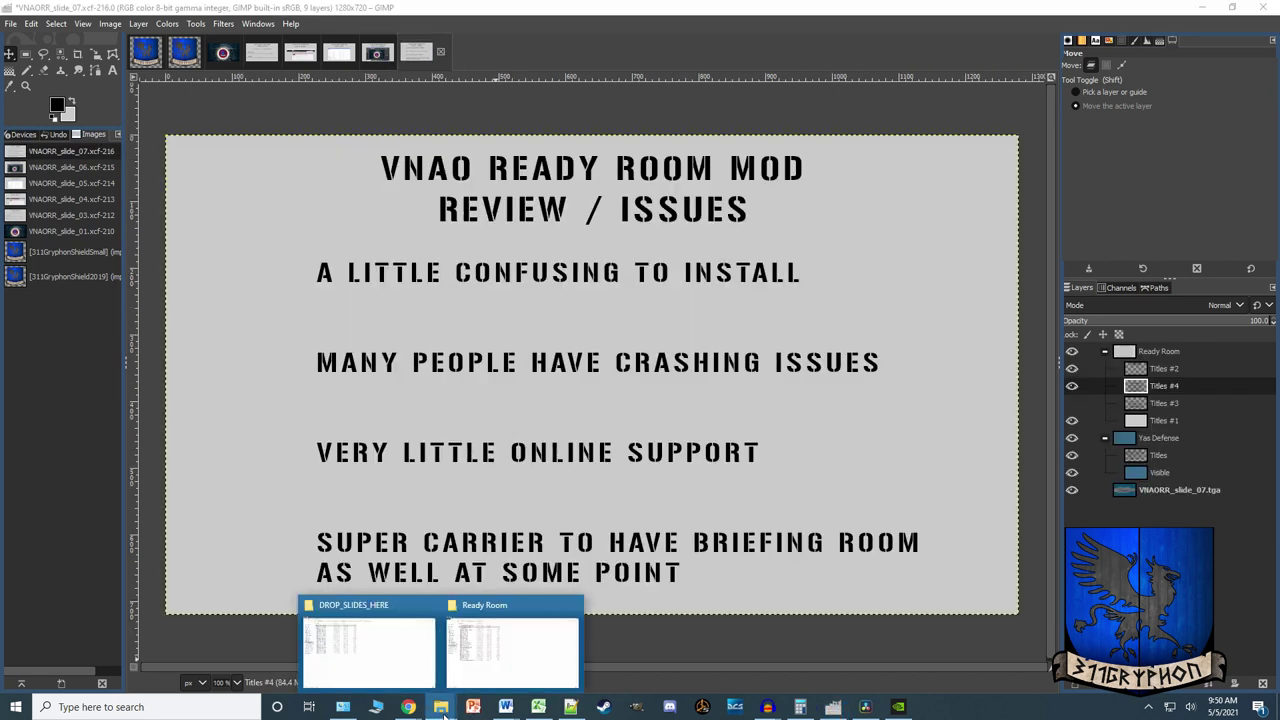
{"action": "left_click", "coordinate": [362, 655]}
- Step through the slide files from VNAORR_slide_11.tga down to VNAORR_slide_20.tga
{"action": "left_click", "coordinate": [197, 227]}
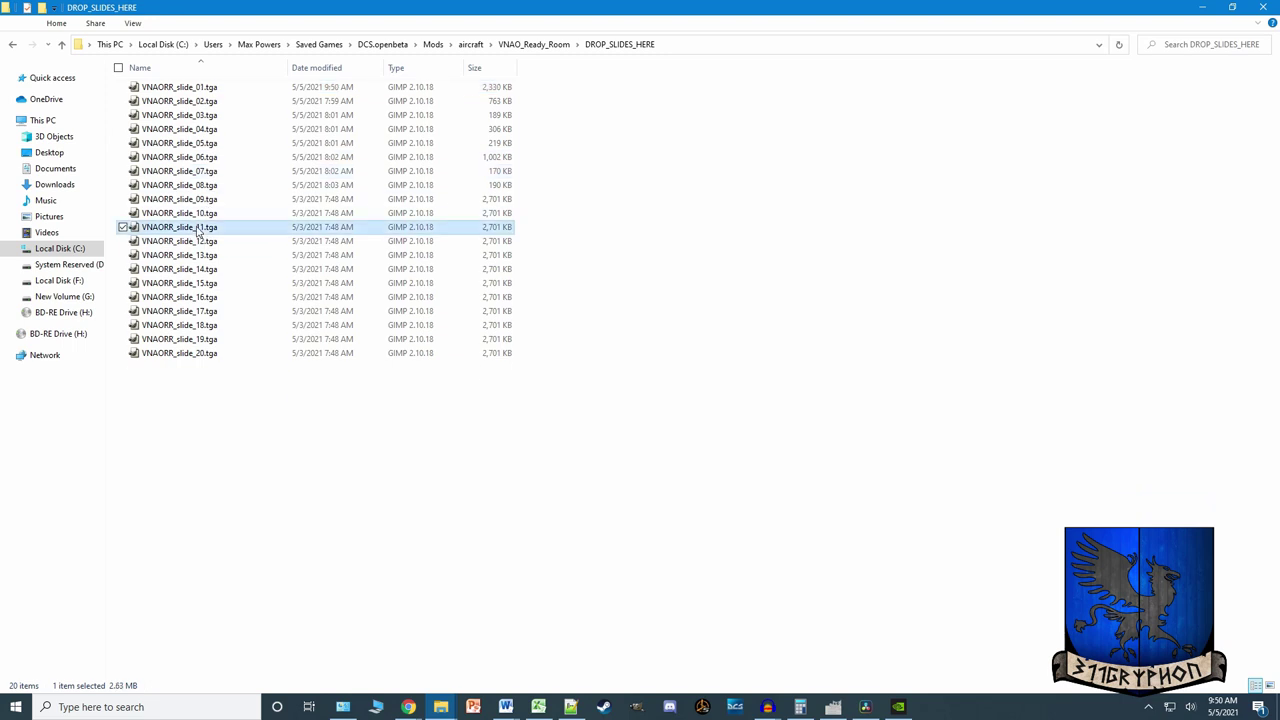
{"action": "left_click", "coordinate": [200, 198]}
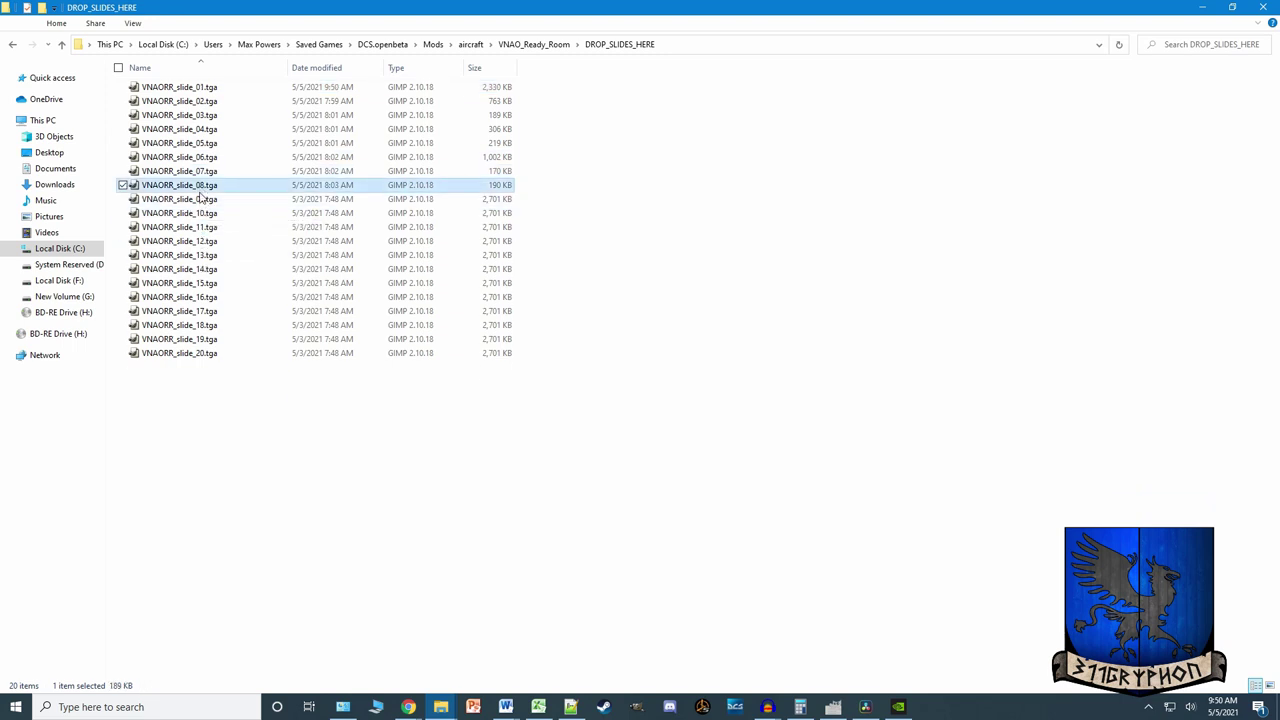
{"action": "left_click", "coordinate": [195, 213]}
{"action": "left_click", "coordinate": [199, 227]}
{"action": "left_click", "coordinate": [199, 241]}
{"action": "left_click", "coordinate": [200, 255]}
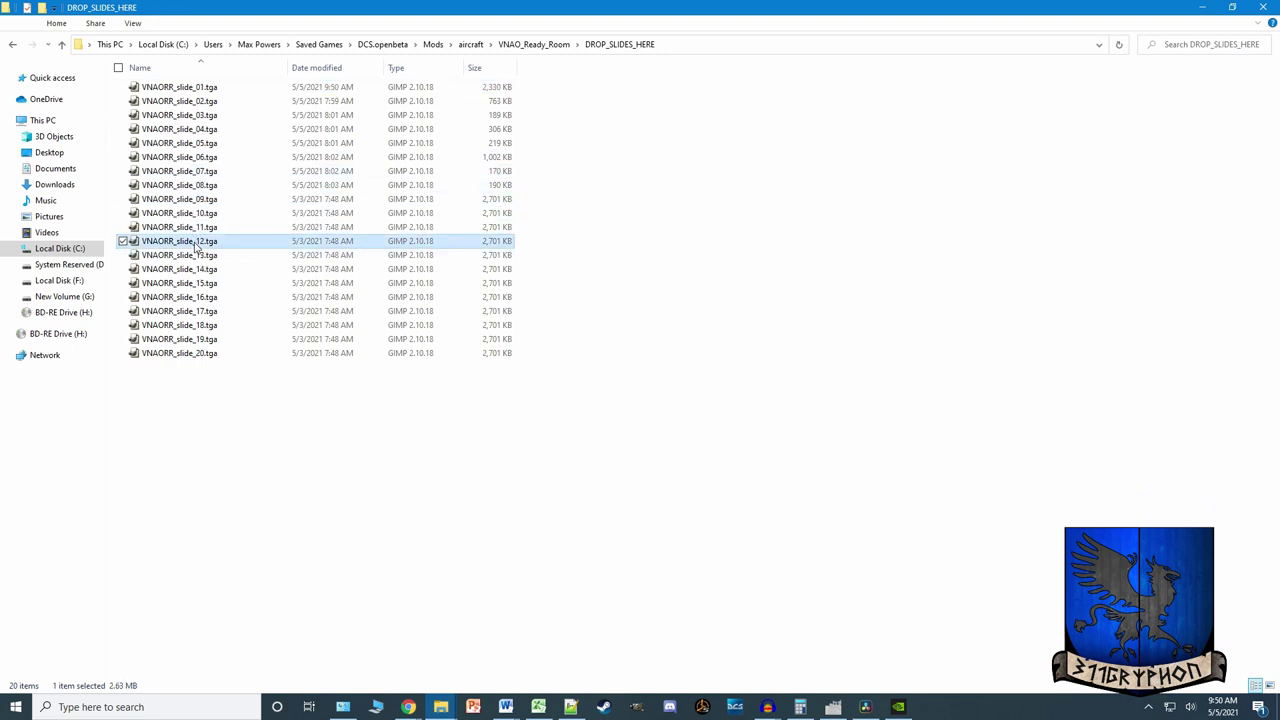
{"action": "left_click", "coordinate": [200, 269]}
{"action": "left_click", "coordinate": [201, 283]}
{"action": "left_click", "coordinate": [203, 297]}
{"action": "left_click", "coordinate": [205, 311]}
{"action": "left_click", "coordinate": [206, 325]}
{"action": "left_click", "coordinate": [207, 339]}
{"action": "left_click", "coordinate": [208, 353]}
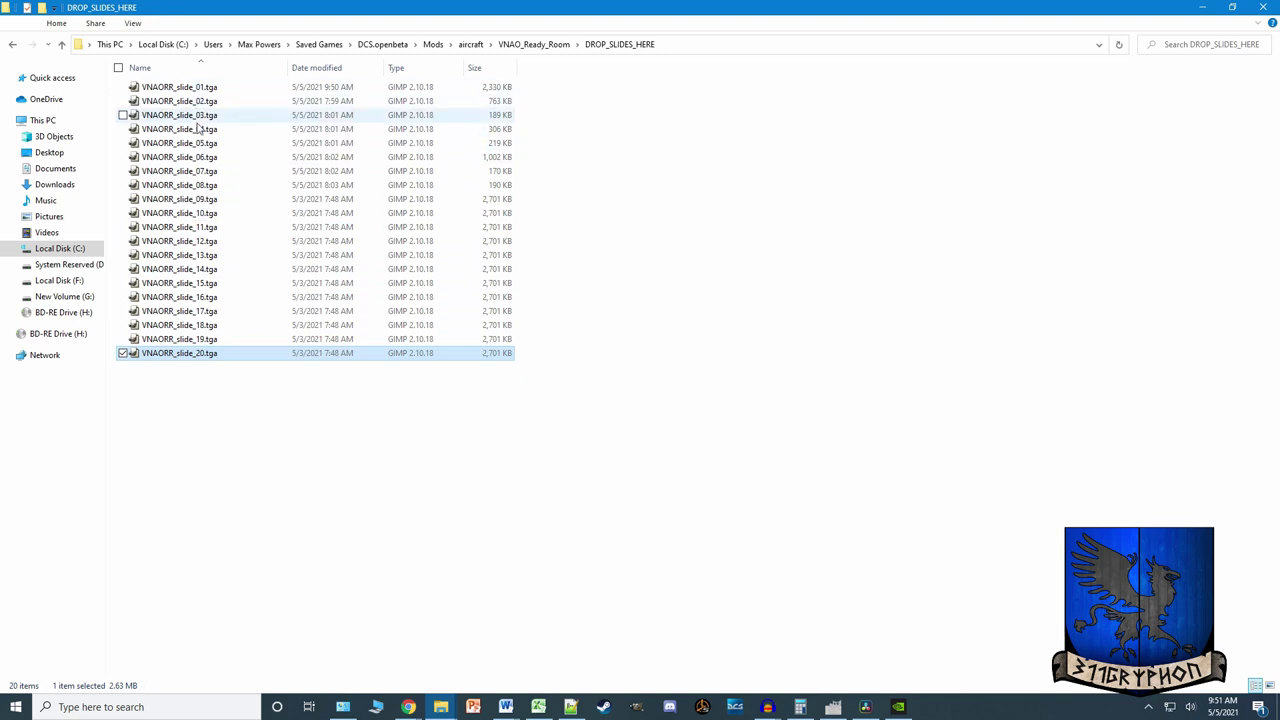
- Open VNAORR_slide_14.tga in GIMP to view it, then close it and minimize GIMP
{"action": "left_click", "coordinate": [199, 228]}
{"action": "left_click", "coordinate": [199, 241]}
{"action": "left_click", "coordinate": [199, 255]}
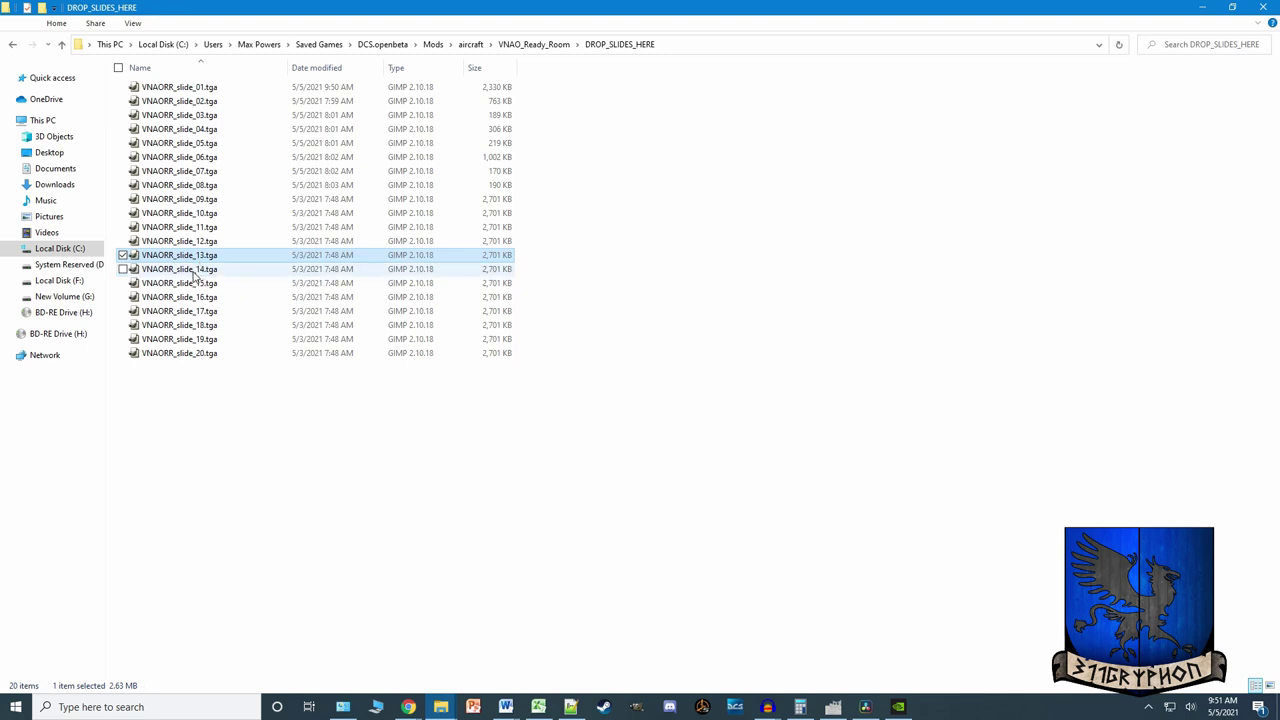
{"action": "double_click", "coordinate": [199, 268]}
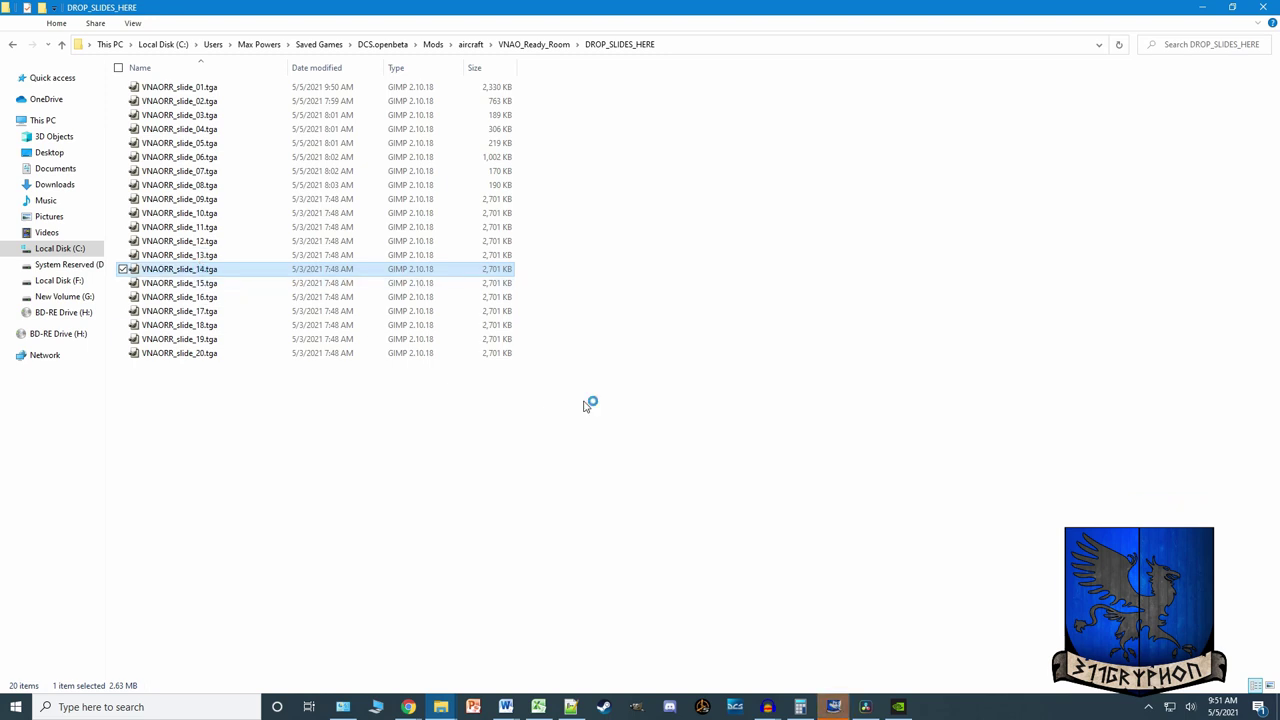
{"action": "left_click", "coordinate": [834, 708]}
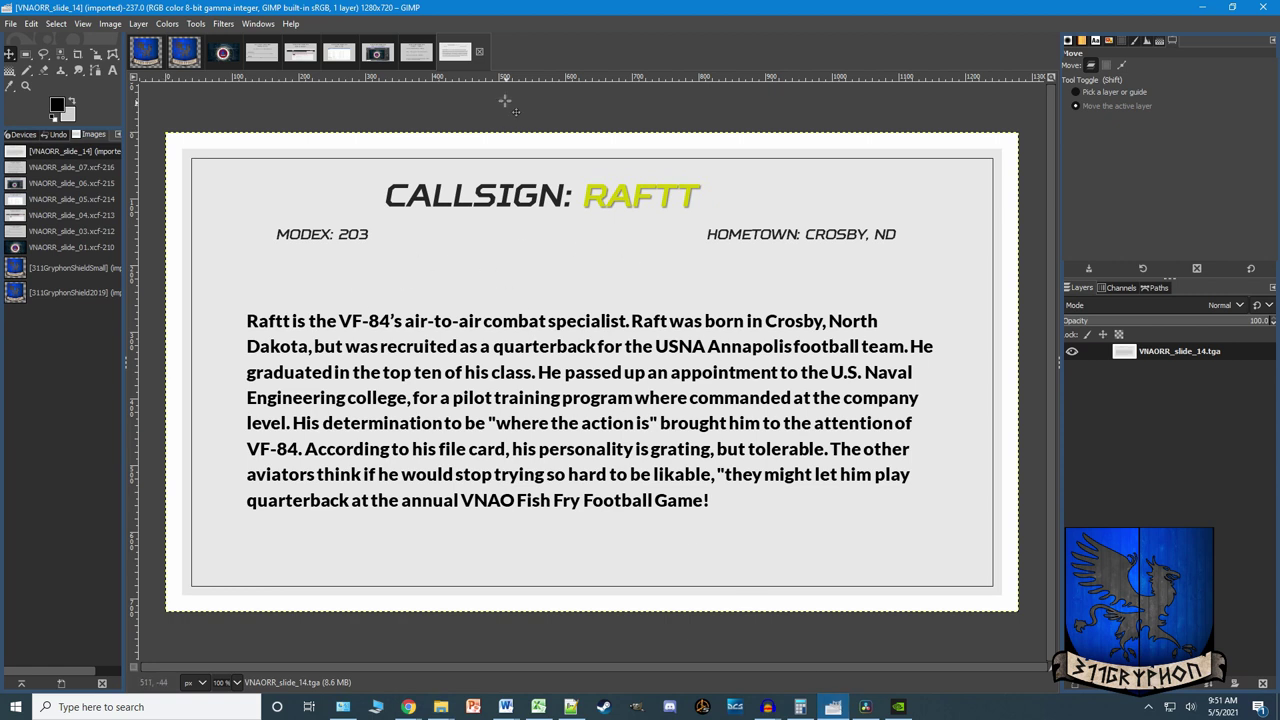
{"action": "left_click", "coordinate": [479, 52]}
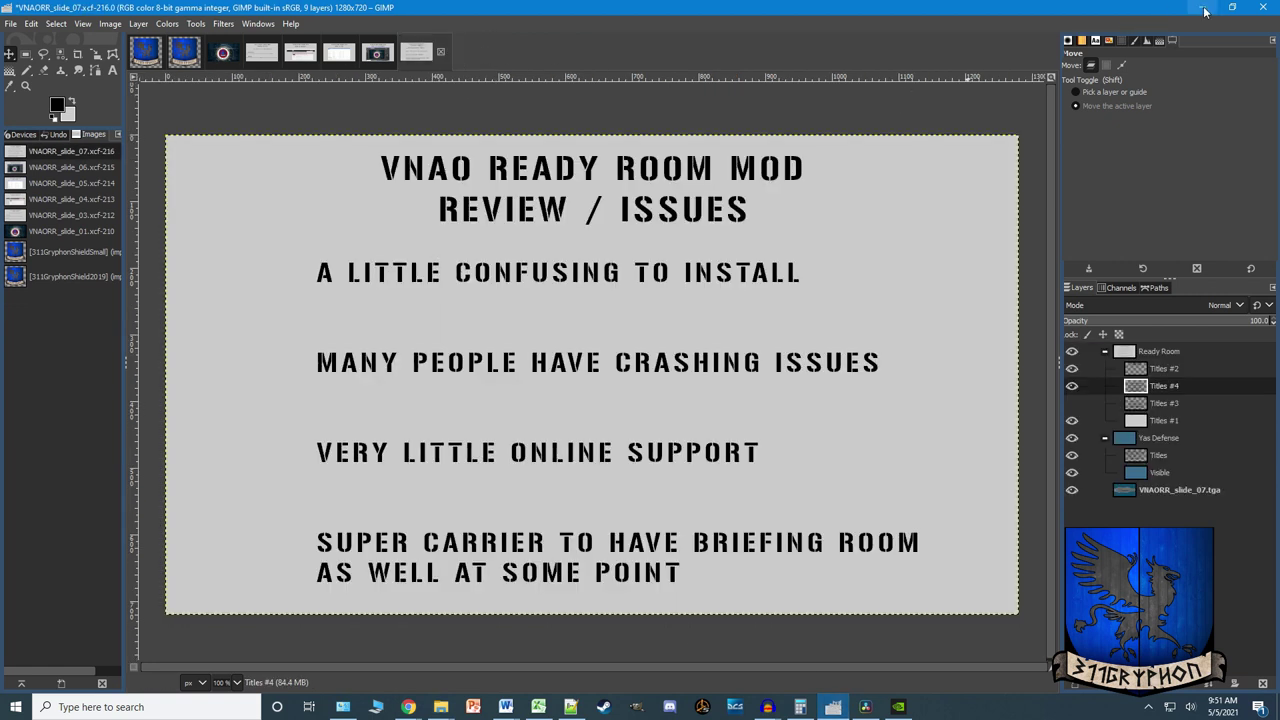
{"action": "left_click", "coordinate": [1203, 8]}
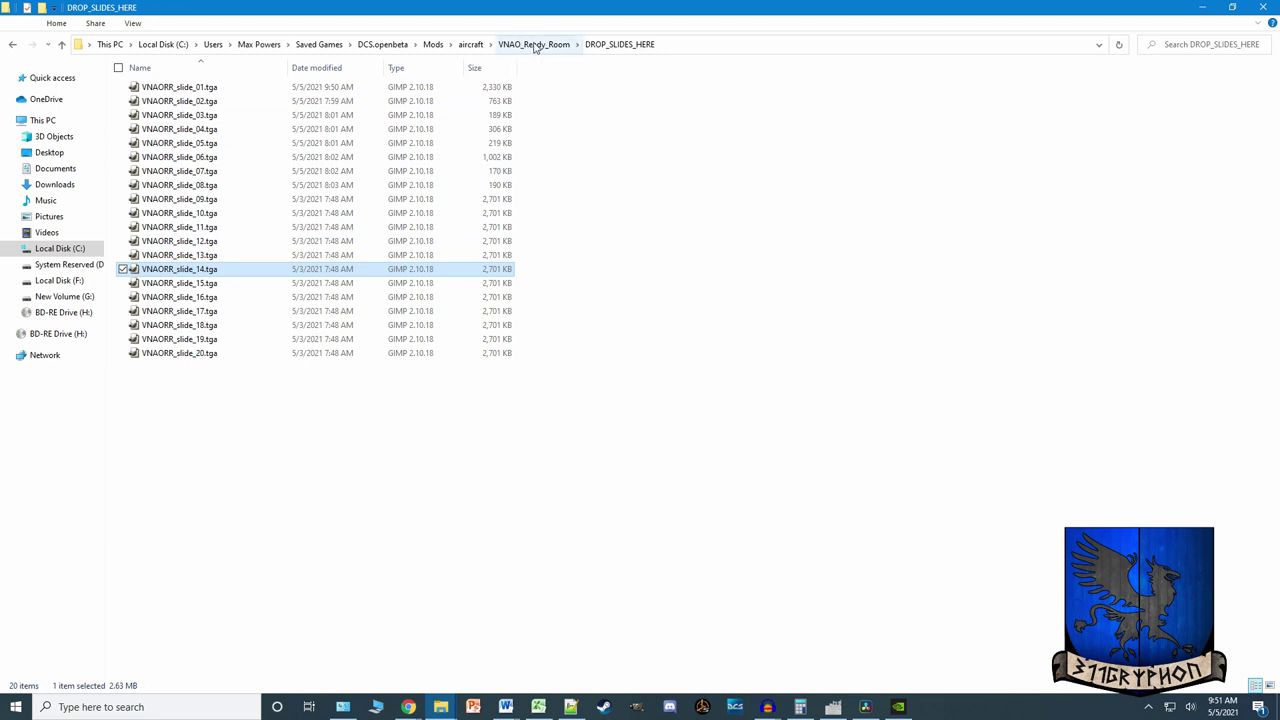
- Go to Liveries\VNAO_Ready_Room\Gryphons and open description.lua in Notepad++
{"action": "left_click", "coordinate": [530, 48]}
{"action": "double_click", "coordinate": [165, 145]}
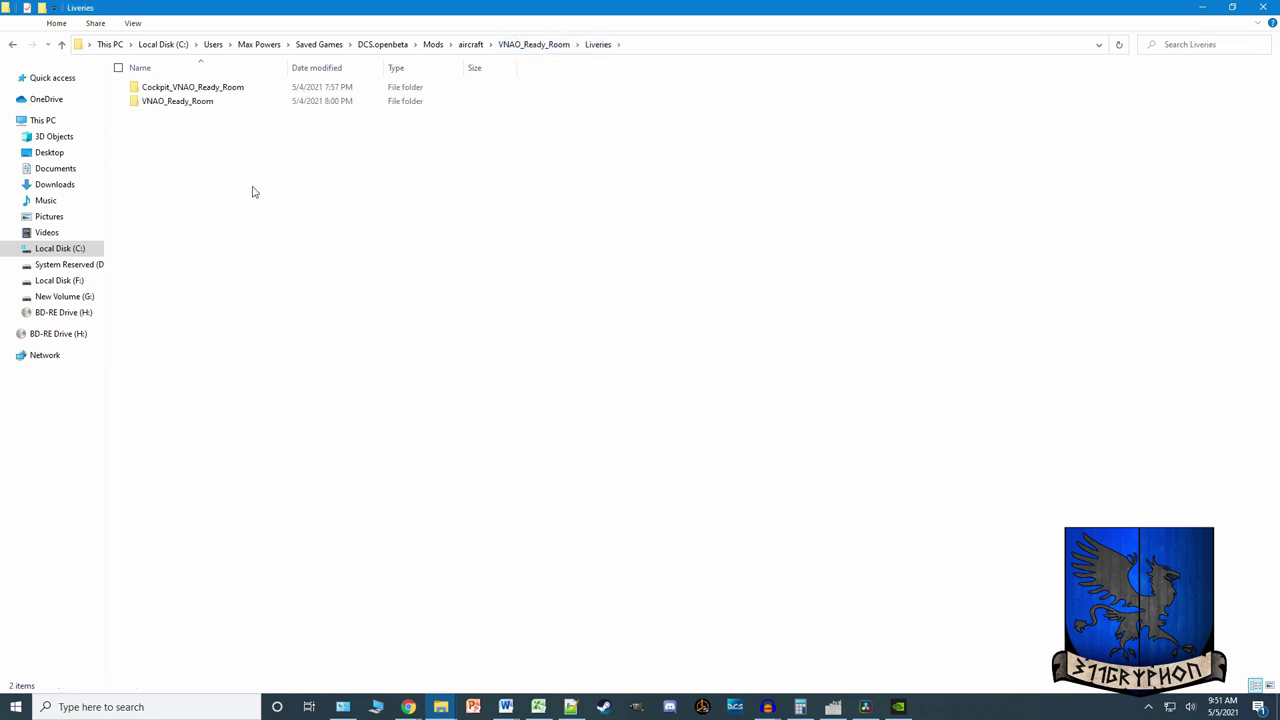
{"action": "double_click", "coordinate": [193, 105]}
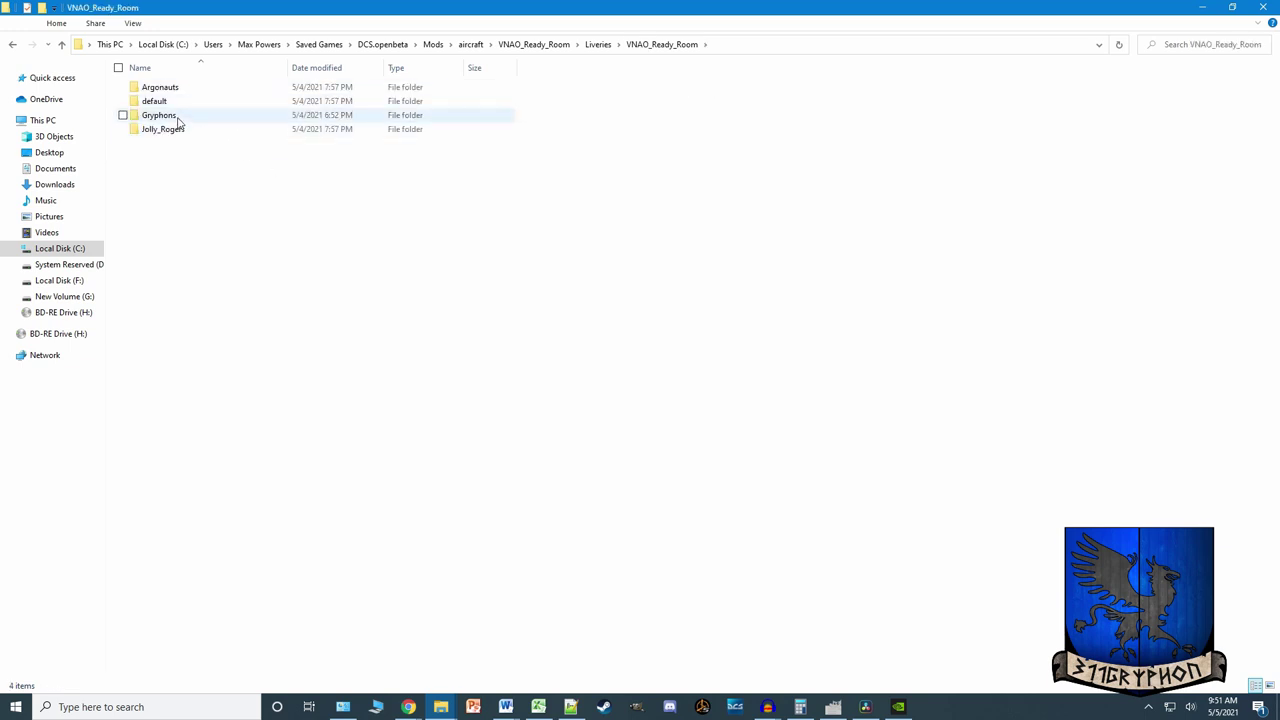
{"action": "left_click", "coordinate": [175, 89]}
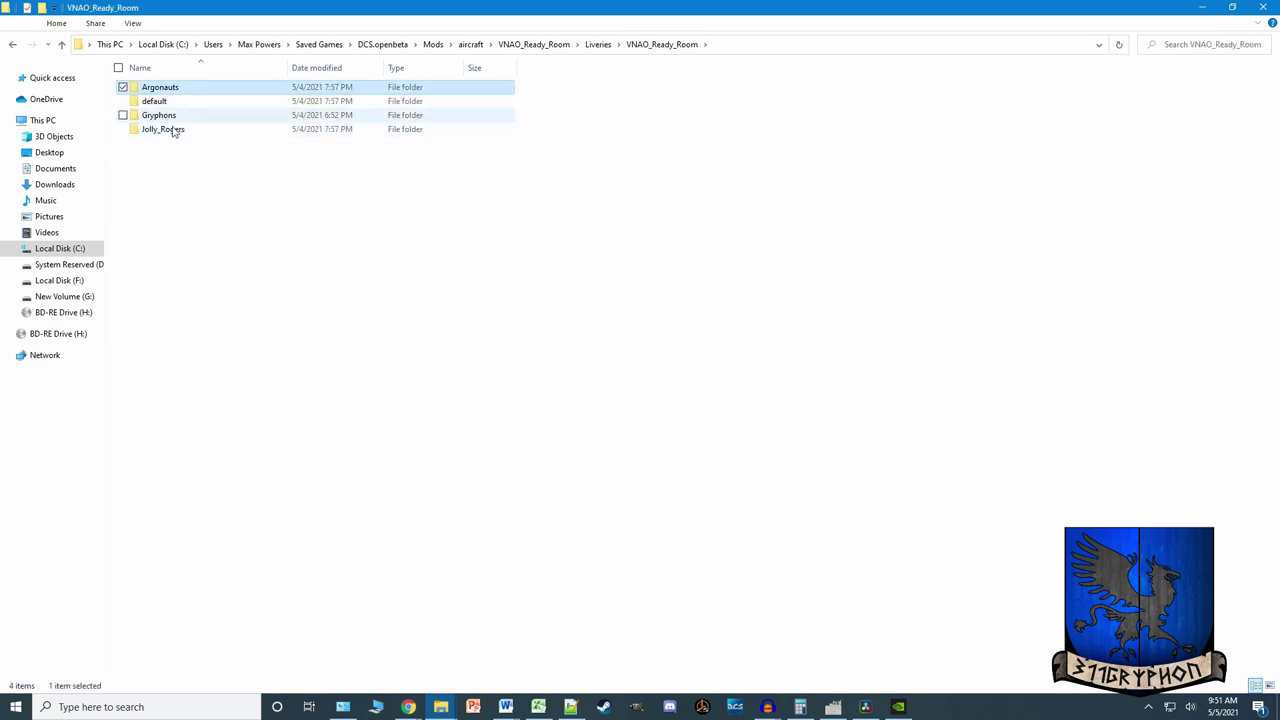
{"action": "left_click", "coordinate": [171, 120]}
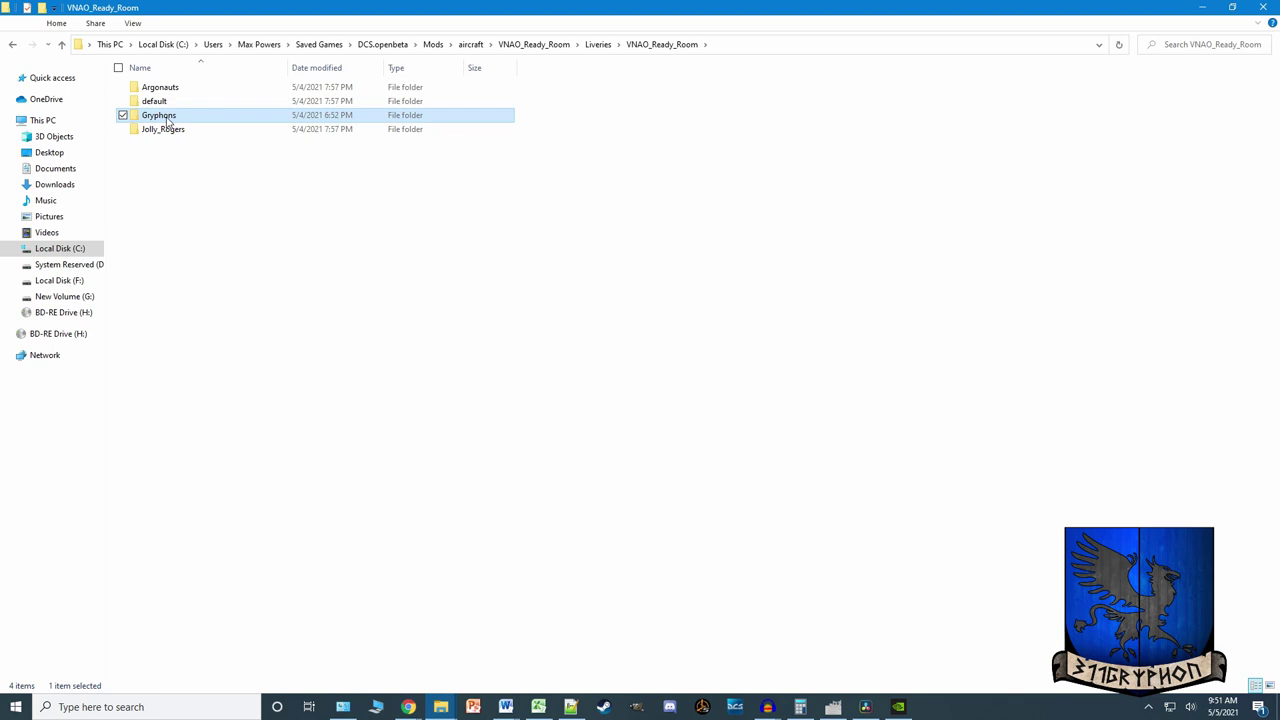
{"action": "double_click", "coordinate": [167, 117]}
{"action": "double_click", "coordinate": [176, 88]}
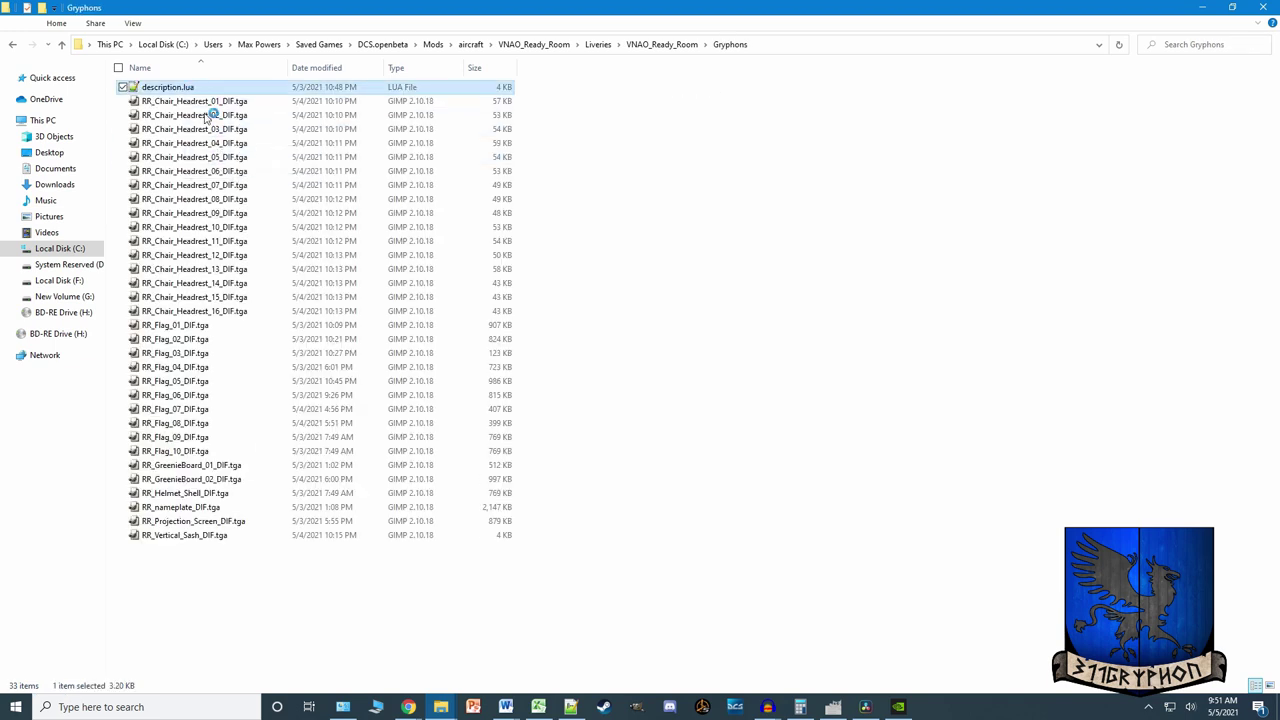
- Paste VFA-311 Gryphons over the old livery name on line 65
{"action": "scroll", "coordinate": [640, 303], "scroll_direction": "down", "scroll_amount": 3}
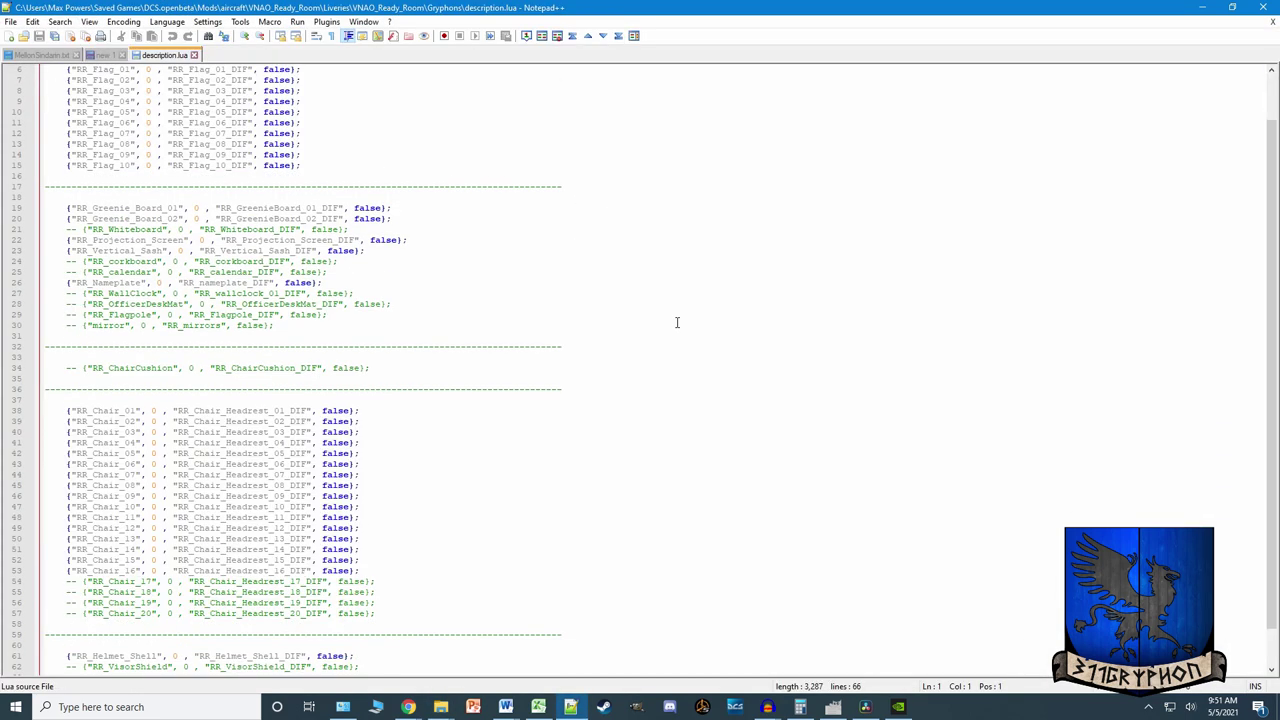
{"action": "left_click", "coordinate": [150, 656]}
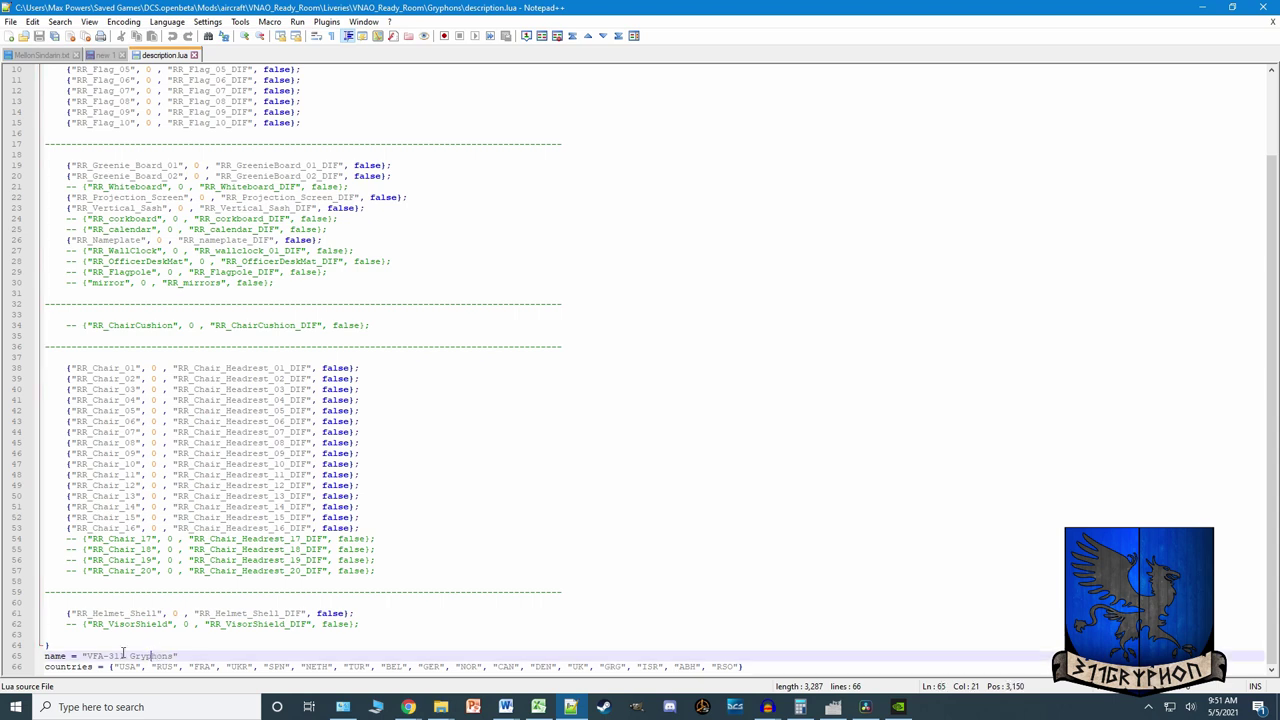
{"action": "left_click_drag", "start_coordinate": [84, 656], "coordinate": [172, 656]}
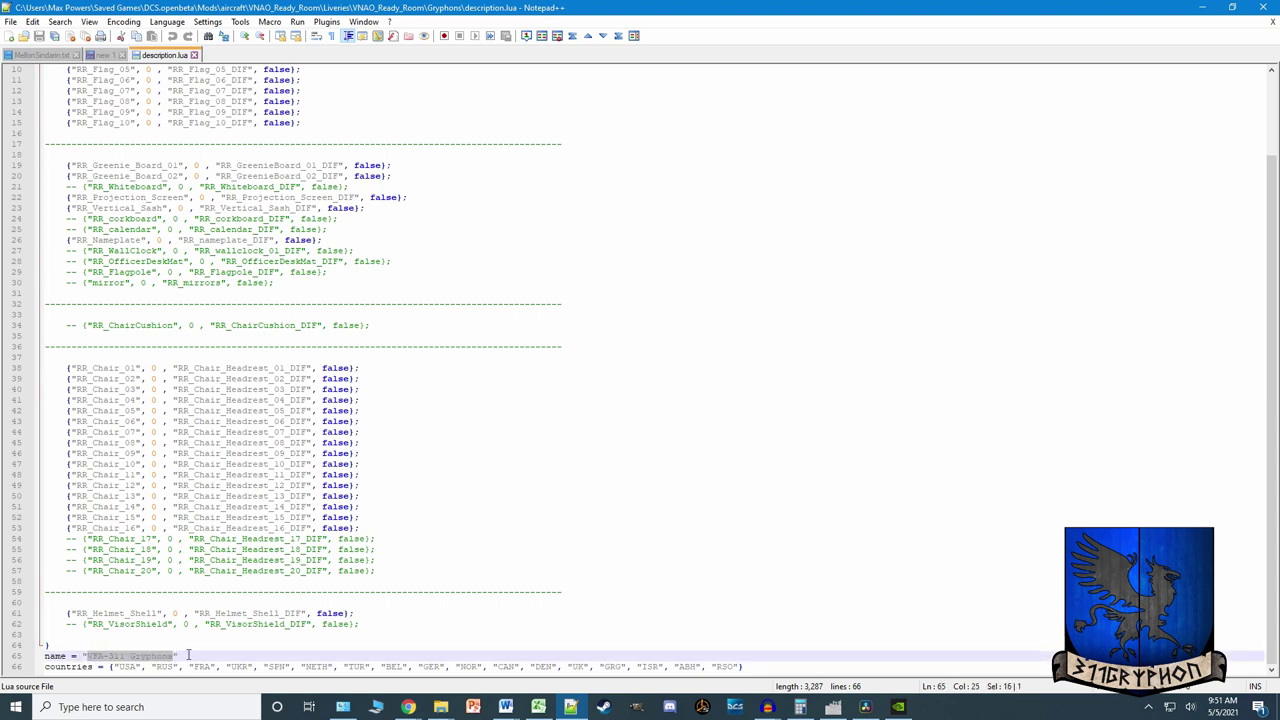
{"action": "type", "text": "VFA-311 Gryphons"}
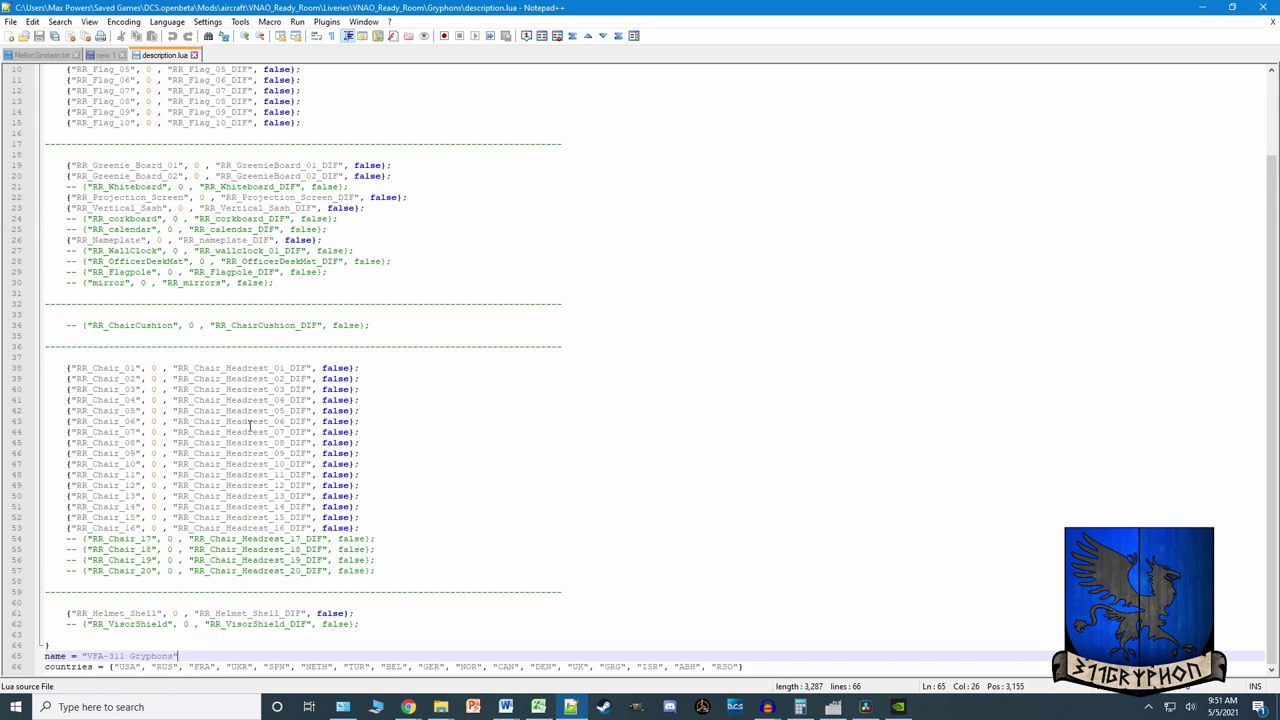
- Close description.lua and minimize Notepad++
{"action": "scroll", "coordinate": [230, 154], "scroll_direction": "up", "scroll_amount": 3}
{"action": "scroll", "coordinate": [245, 500], "scroll_direction": "down", "scroll_amount": 2}
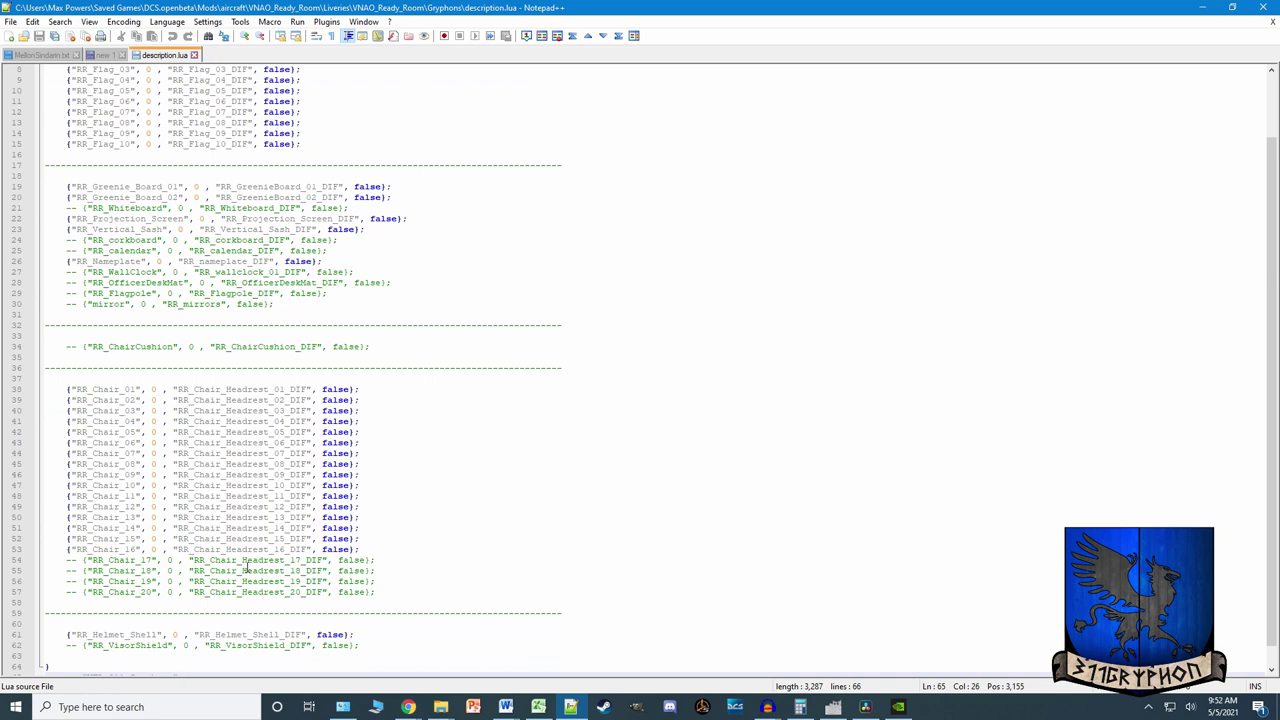
{"action": "scroll", "coordinate": [247, 567], "scroll_direction": "up", "scroll_amount": 3}
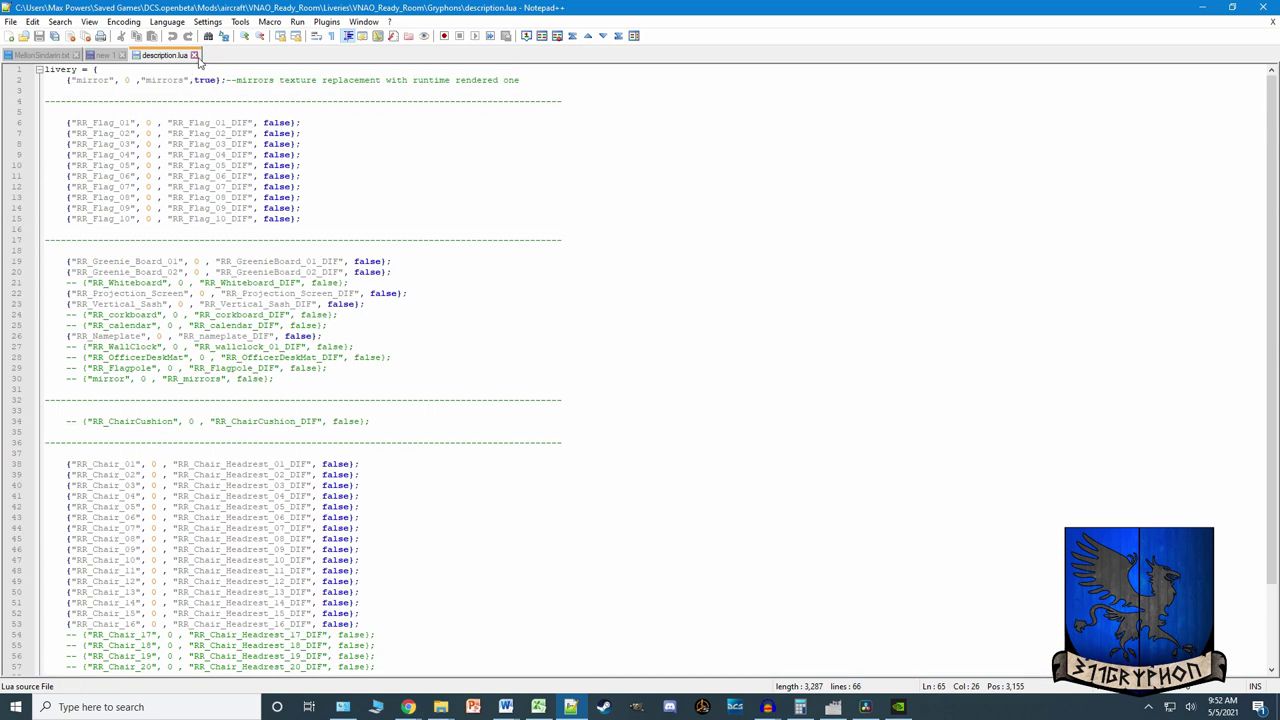
{"action": "left_click", "coordinate": [195, 56]}
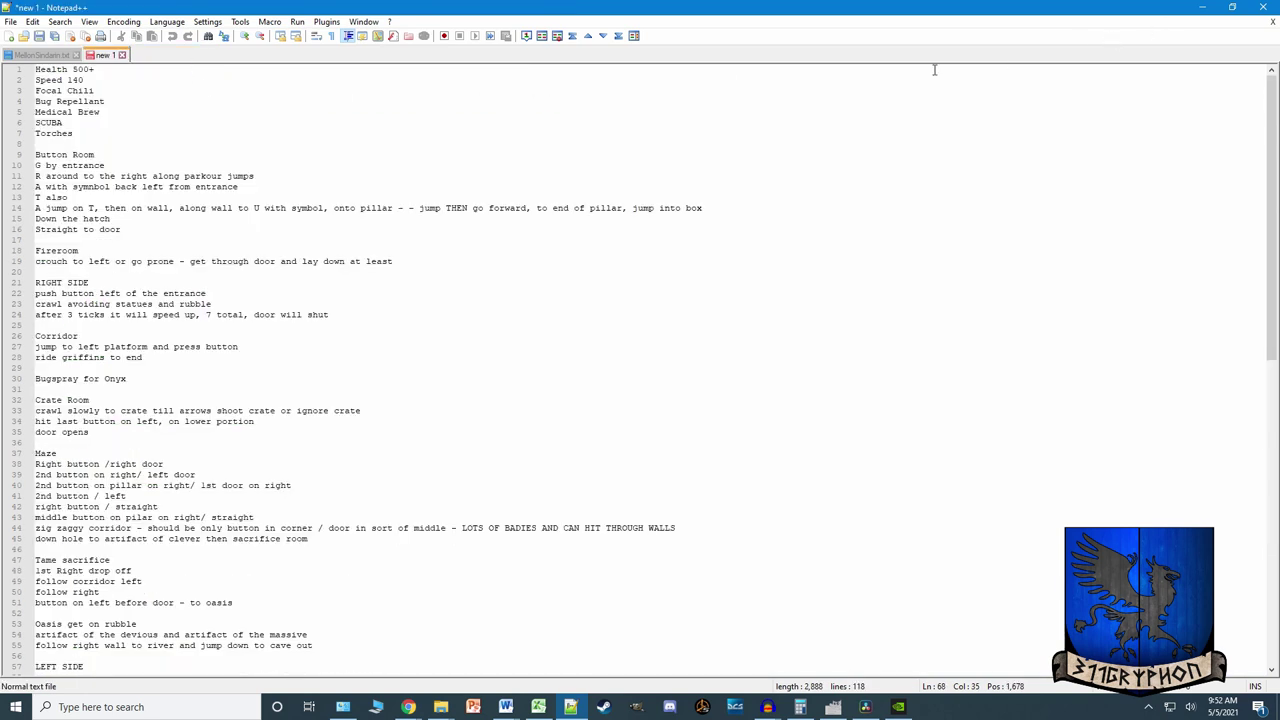
{"action": "left_click", "coordinate": [1203, 7]}
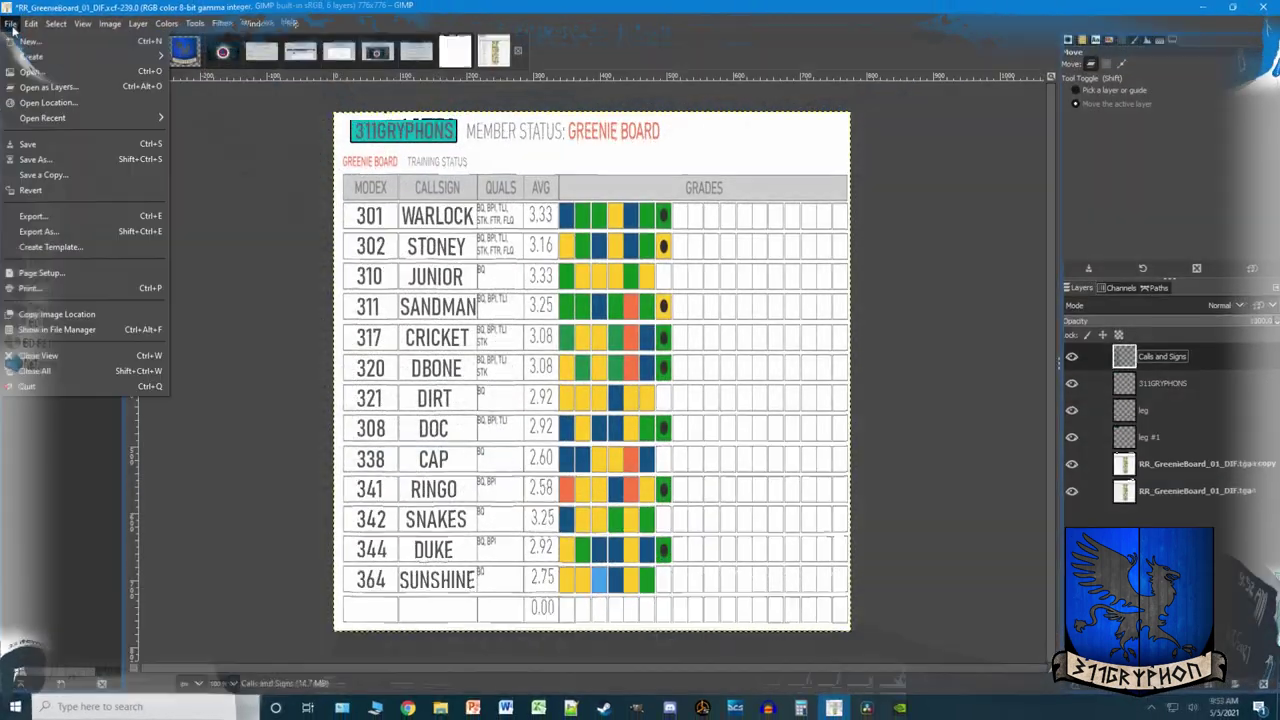
{"action": "left_click", "coordinate": [11, 24]}
{"action": "left_click", "coordinate": [140, 144]}
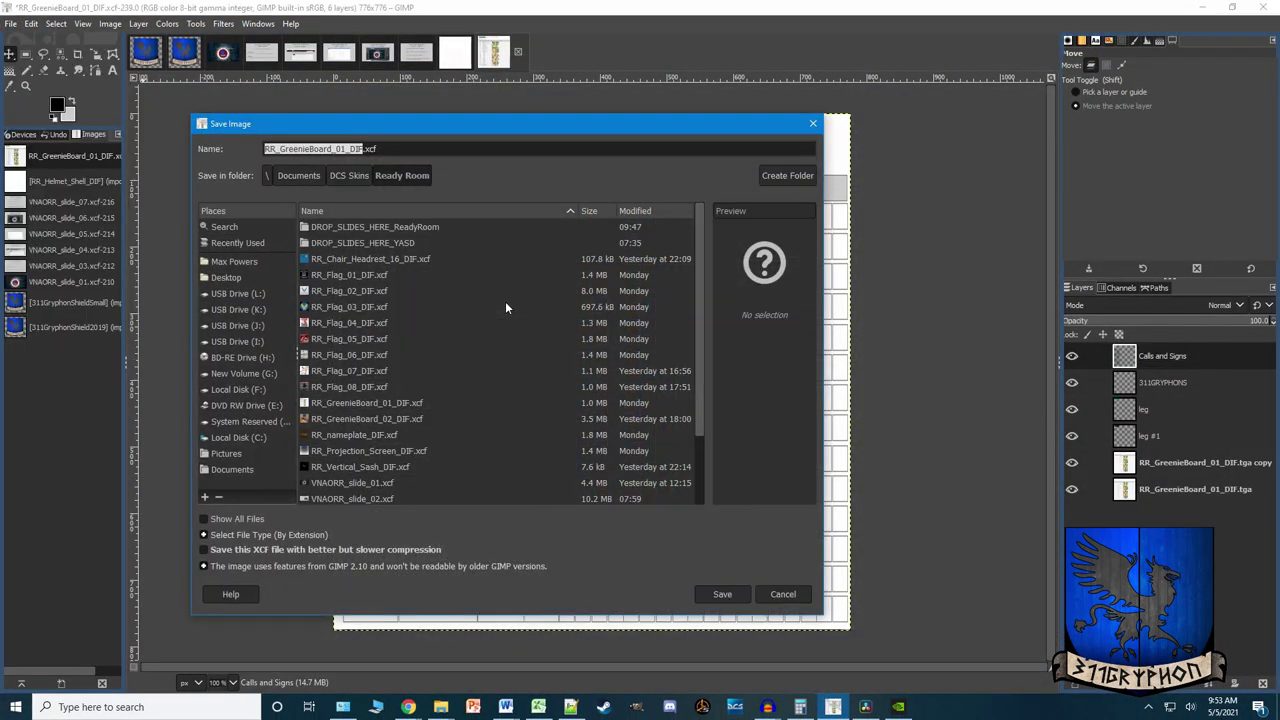
{"action": "left_click", "coordinate": [783, 594]}
{"action": "left_click", "coordinate": [13, 24]}
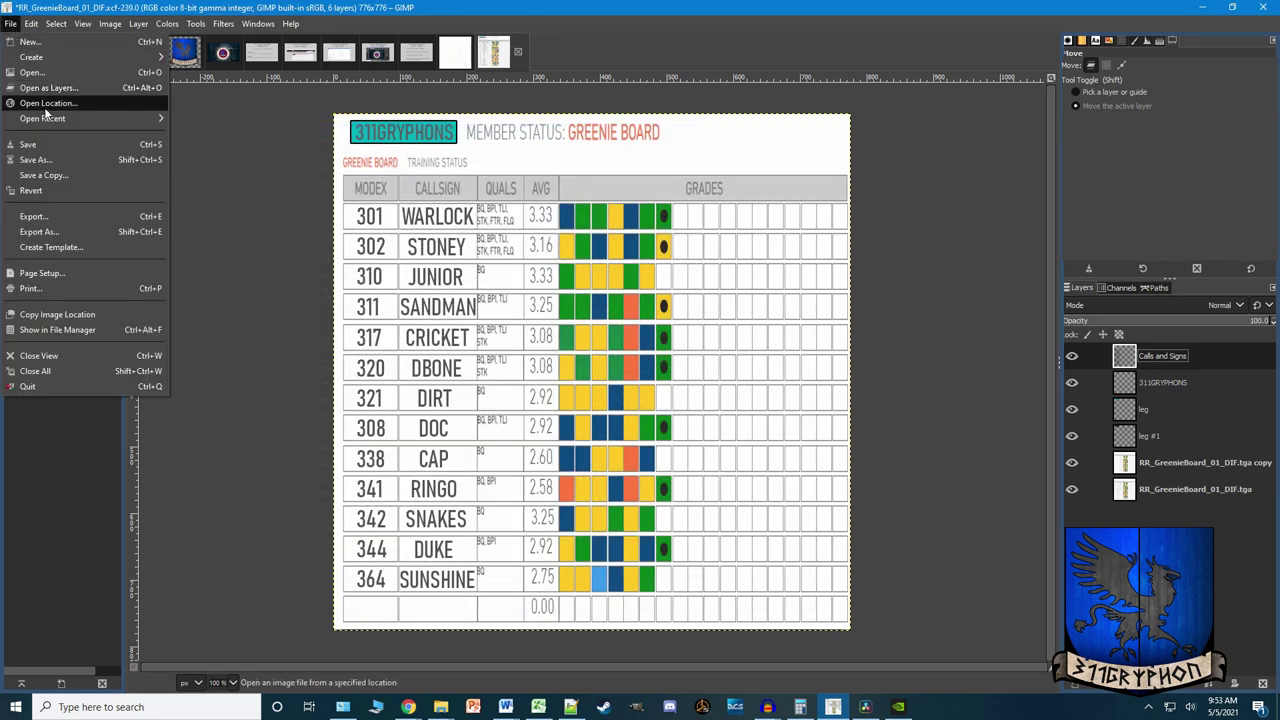
{"action": "left_click", "coordinate": [40, 223]}
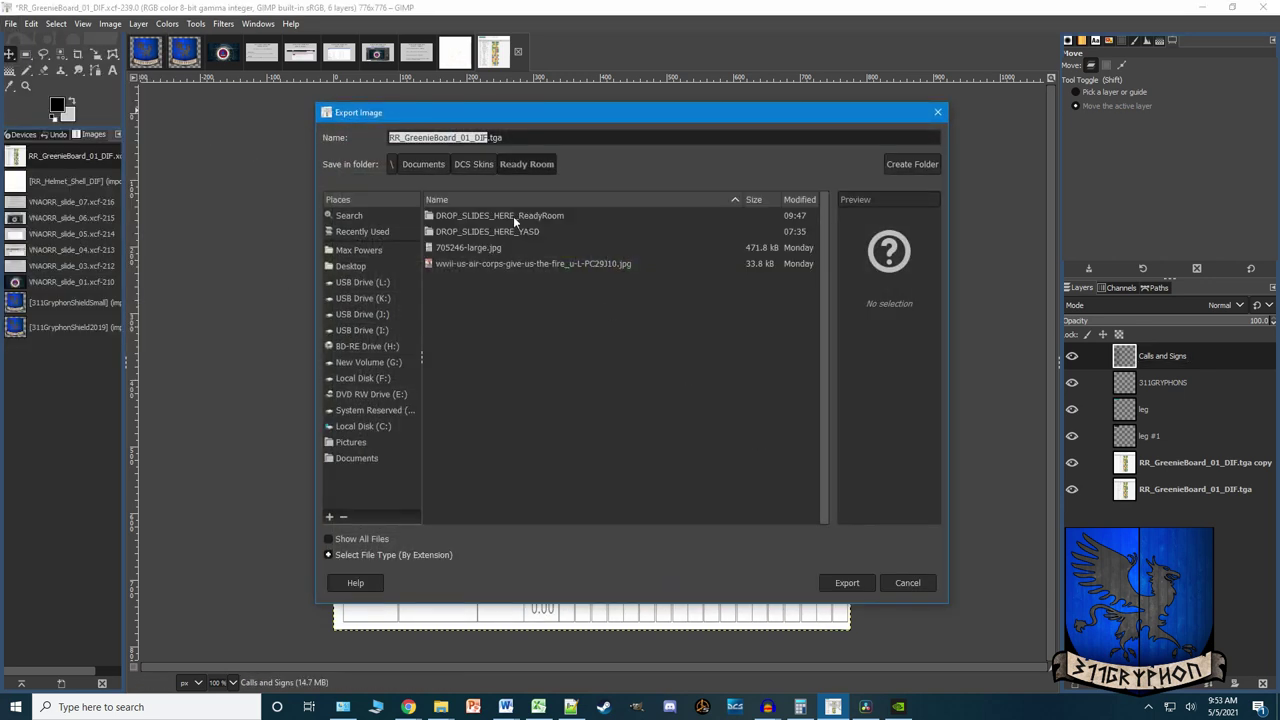
{"action": "left_click", "coordinate": [372, 426]}
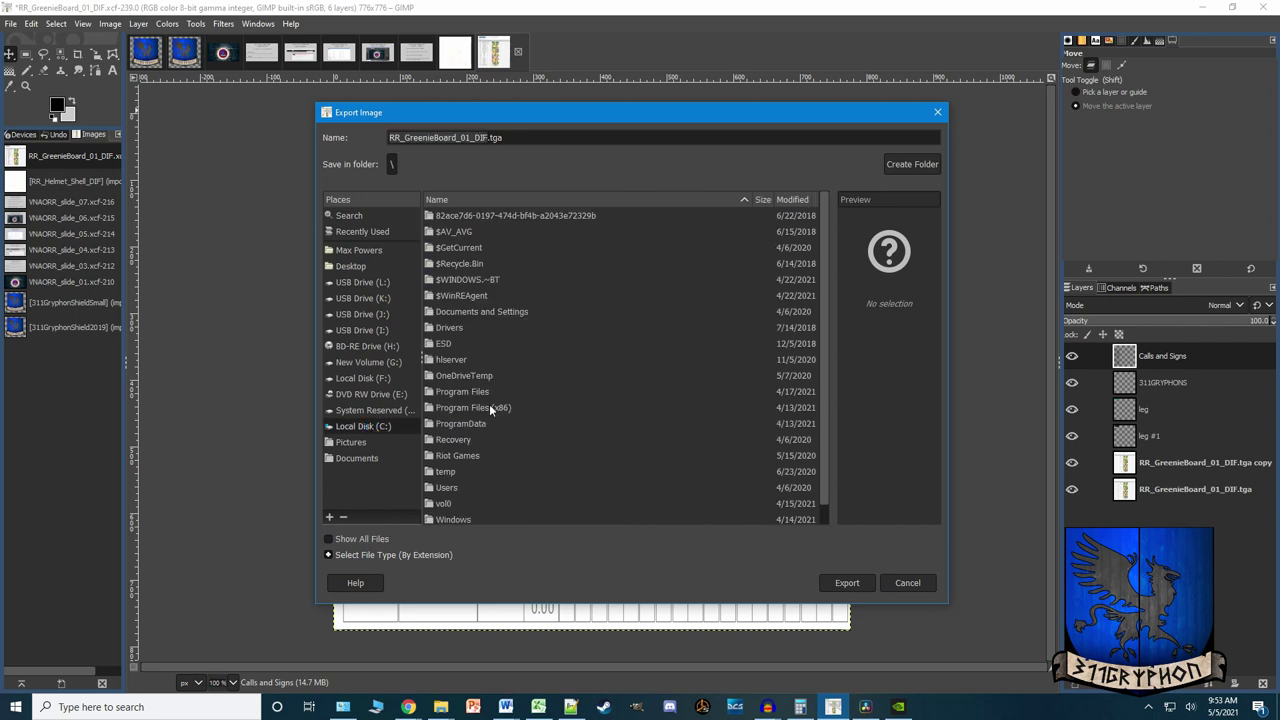
{"action": "scroll", "coordinate": [460, 434], "scroll_direction": "down", "scroll_amount": 1}
{"action": "double_click", "coordinate": [446, 468]}
{"action": "double_click", "coordinate": [461, 265]}
{"action": "scroll", "coordinate": [466, 475], "scroll_direction": "down", "scroll_amount": 4}
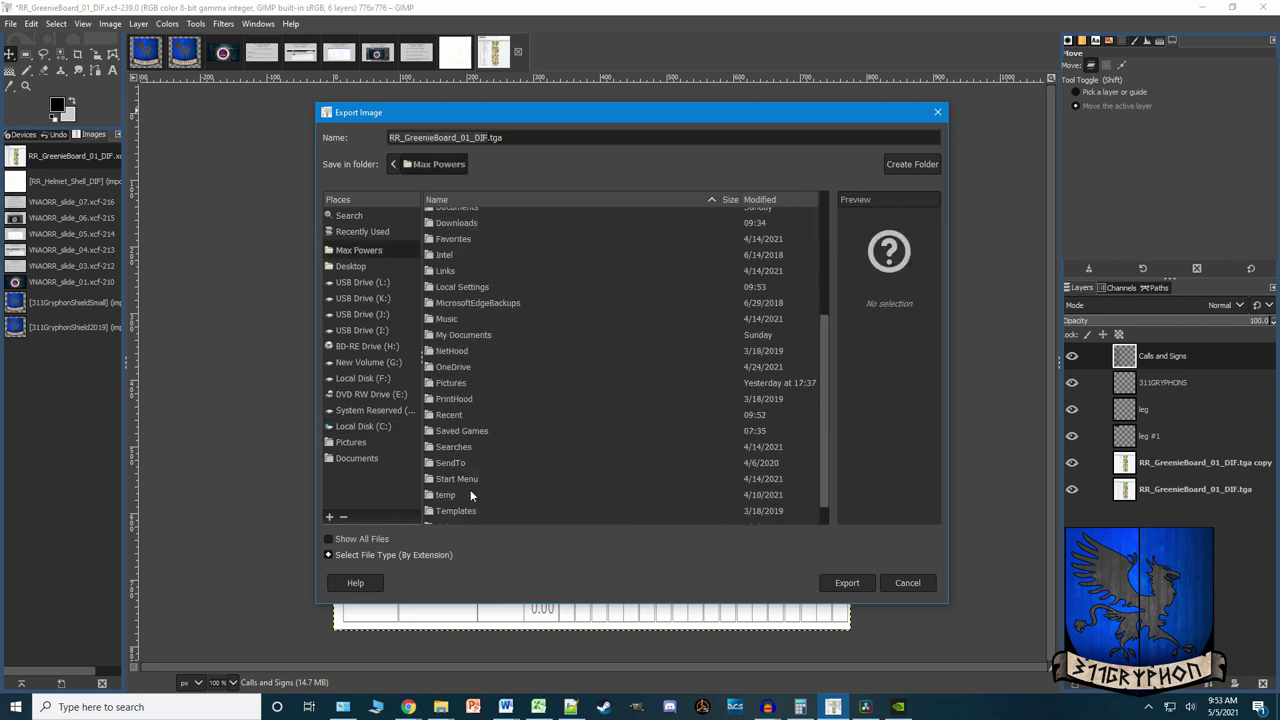
{"action": "double_click", "coordinate": [461, 430]}
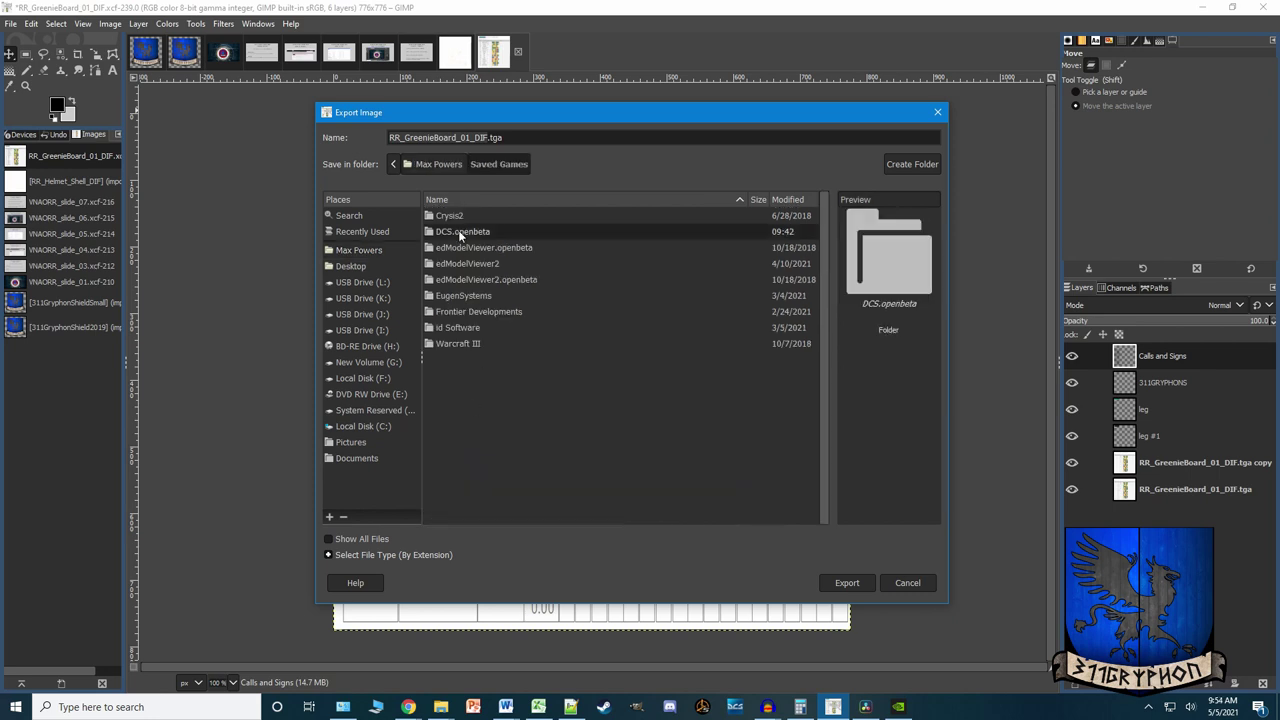
{"action": "double_click", "coordinate": [465, 233]}
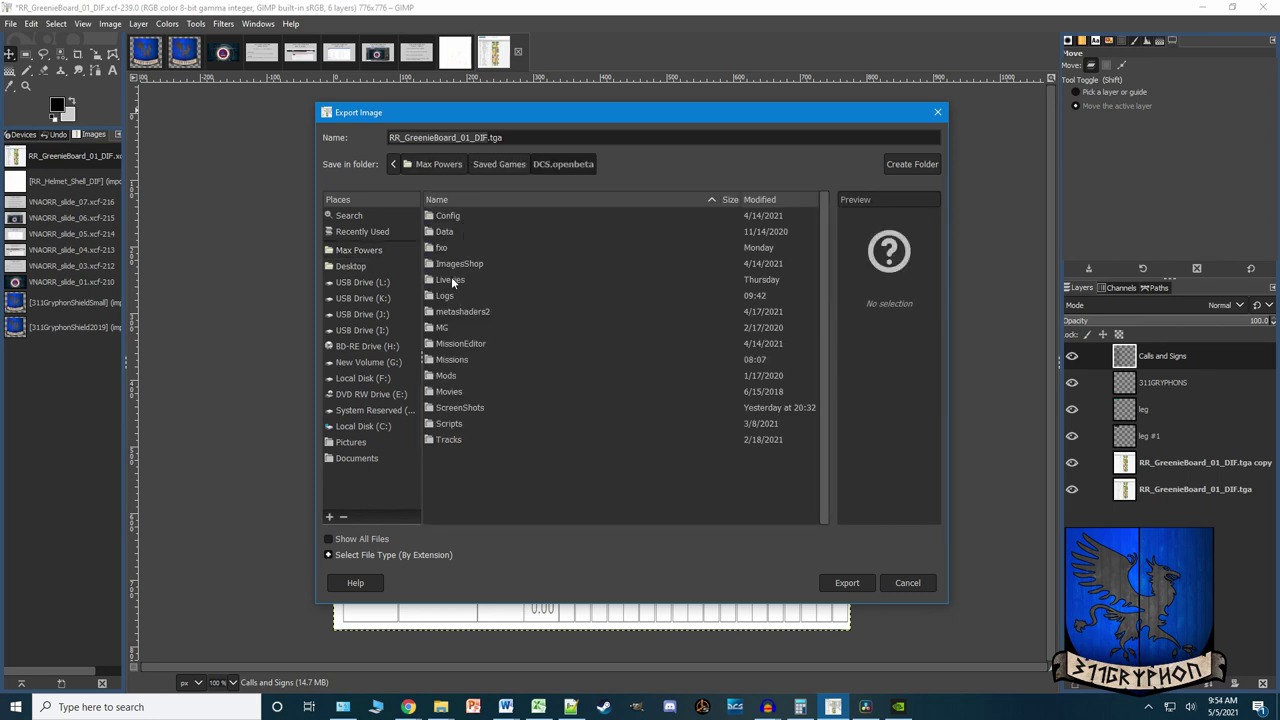
{"action": "double_click", "coordinate": [460, 377]}
{"action": "double_click", "coordinate": [450, 216]}
{"action": "double_click", "coordinate": [466, 281]}
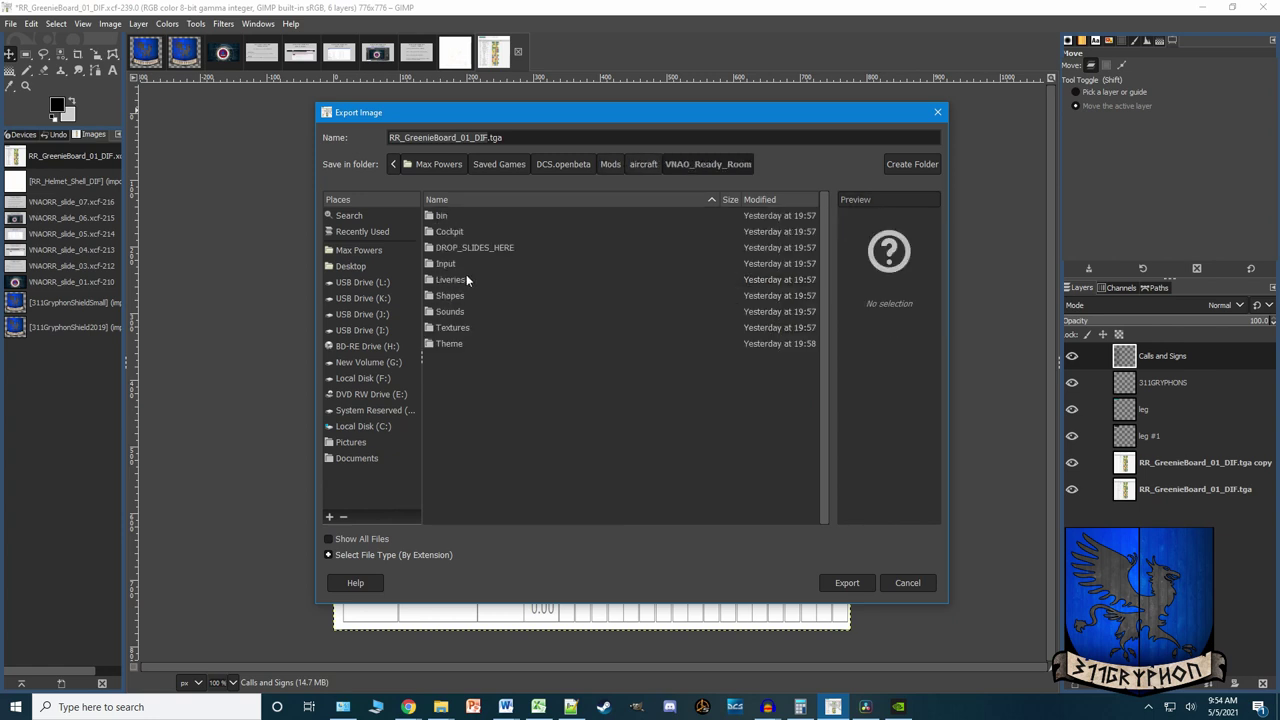
{"action": "double_click", "coordinate": [455, 281]}
{"action": "double_click", "coordinate": [460, 234]}
{"action": "double_click", "coordinate": [452, 252]}
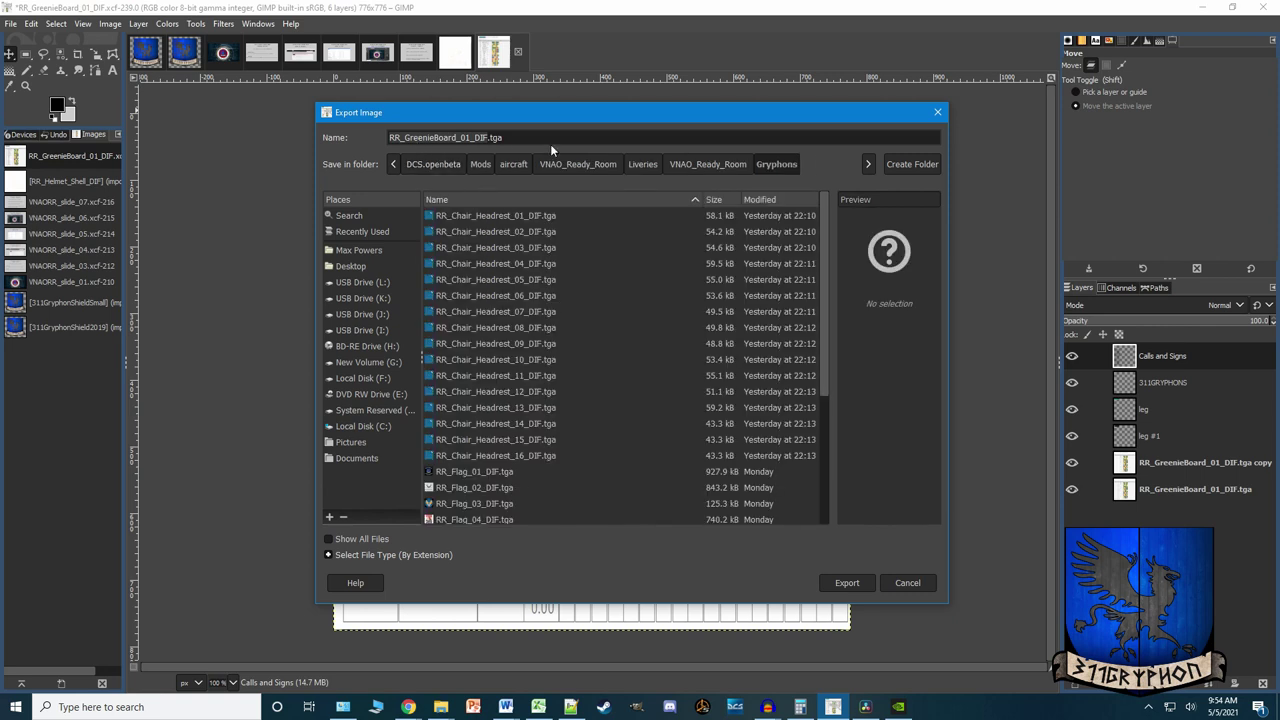
{"action": "left_click", "coordinate": [908, 582]}
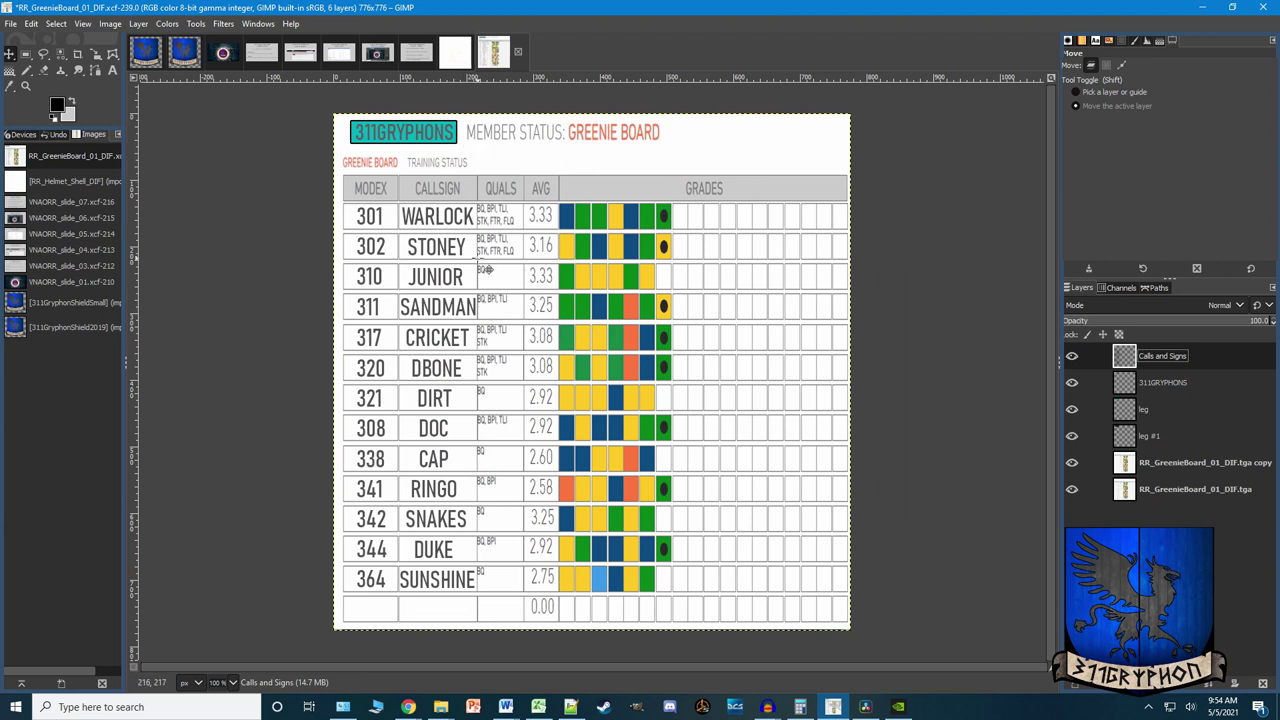
{"action": "left_click_drag", "start_coordinate": [487, 283], "coordinate": [487, 279]}
{"action": "left_click", "coordinate": [441, 707]}
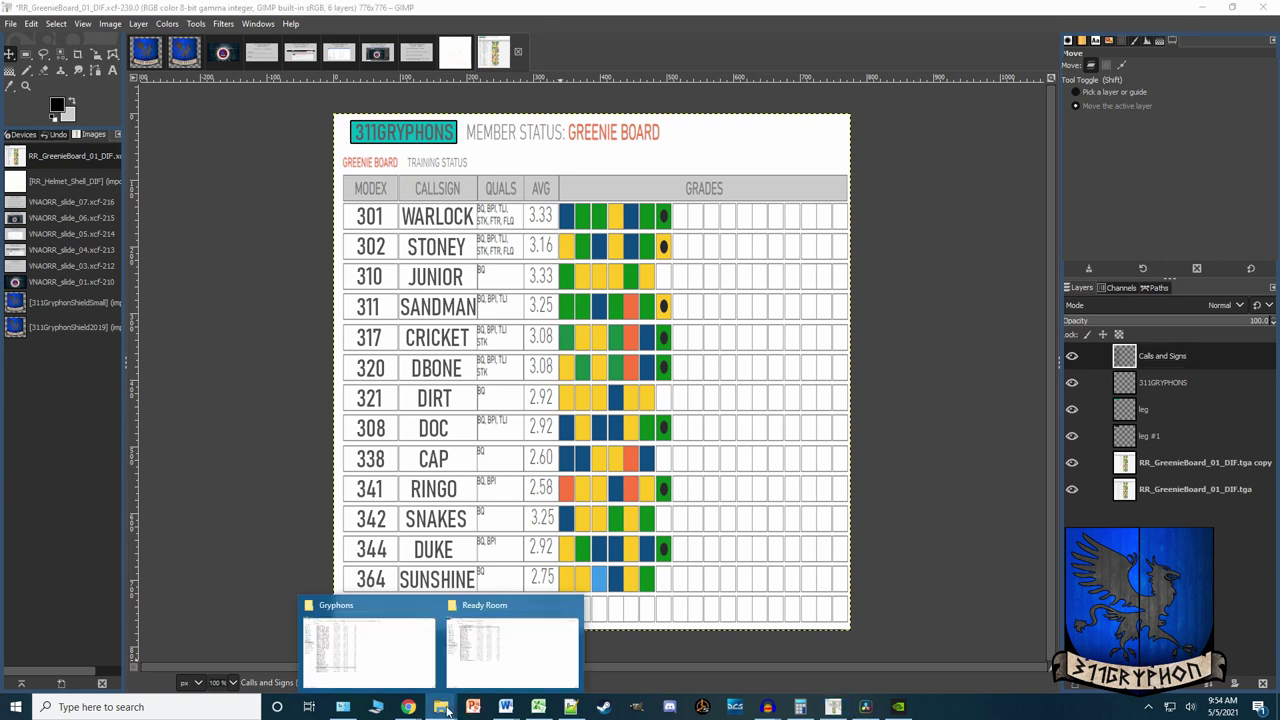
- Review the Gryphons RR_ .tga textures, such as RR_Flag and RR_Projection_Screen, then open description.lua in Notepad++
{"action": "left_click", "coordinate": [371, 650]}
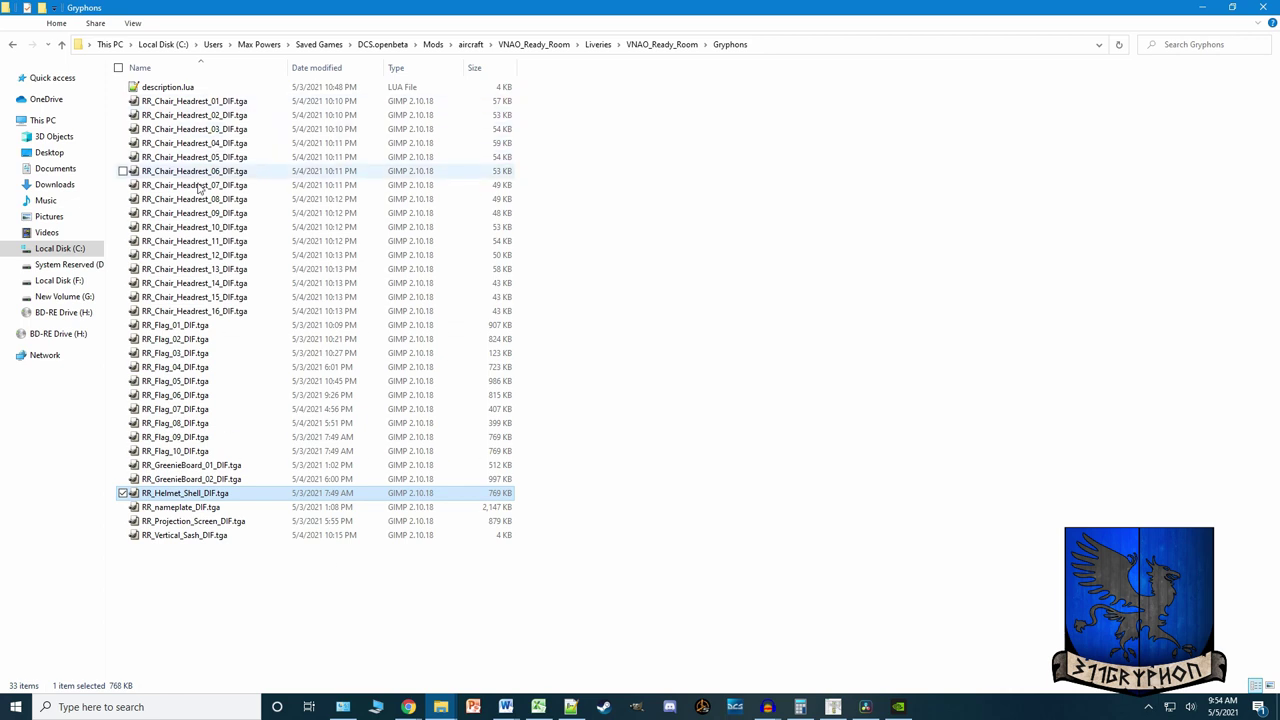
{"action": "left_click", "coordinate": [215, 101]}
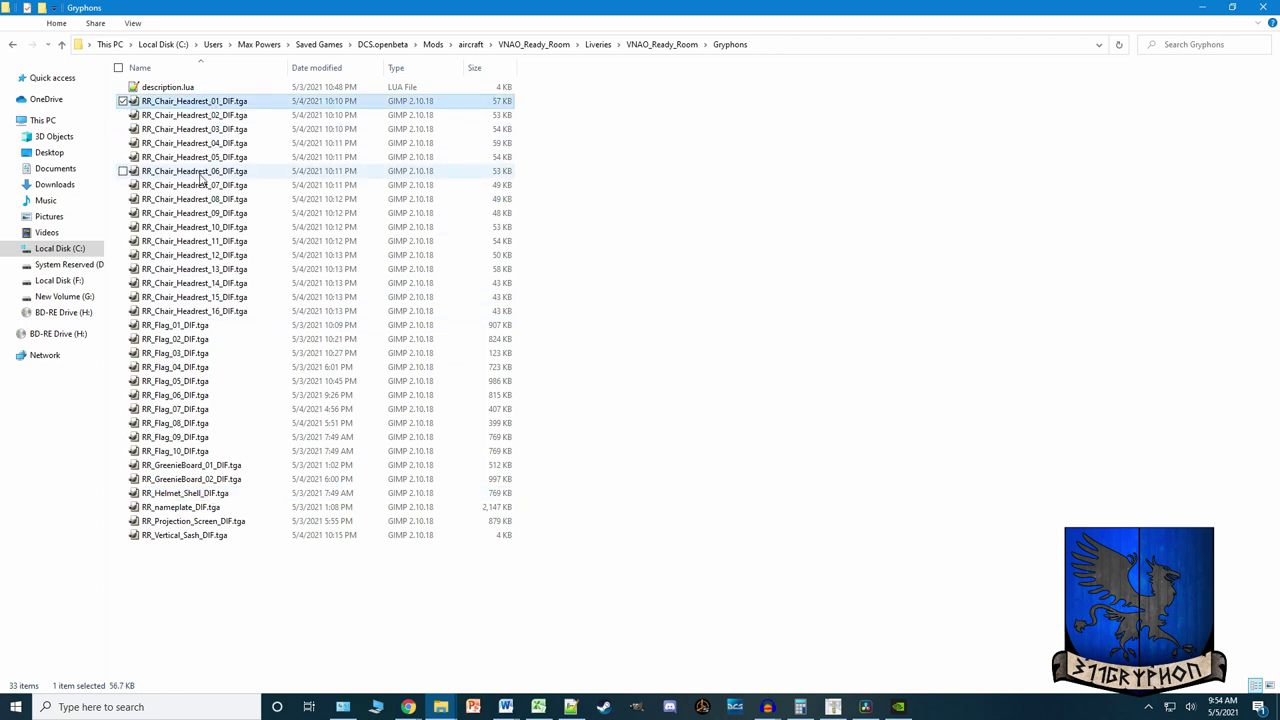
{"action": "left_click", "coordinate": [190, 326]}
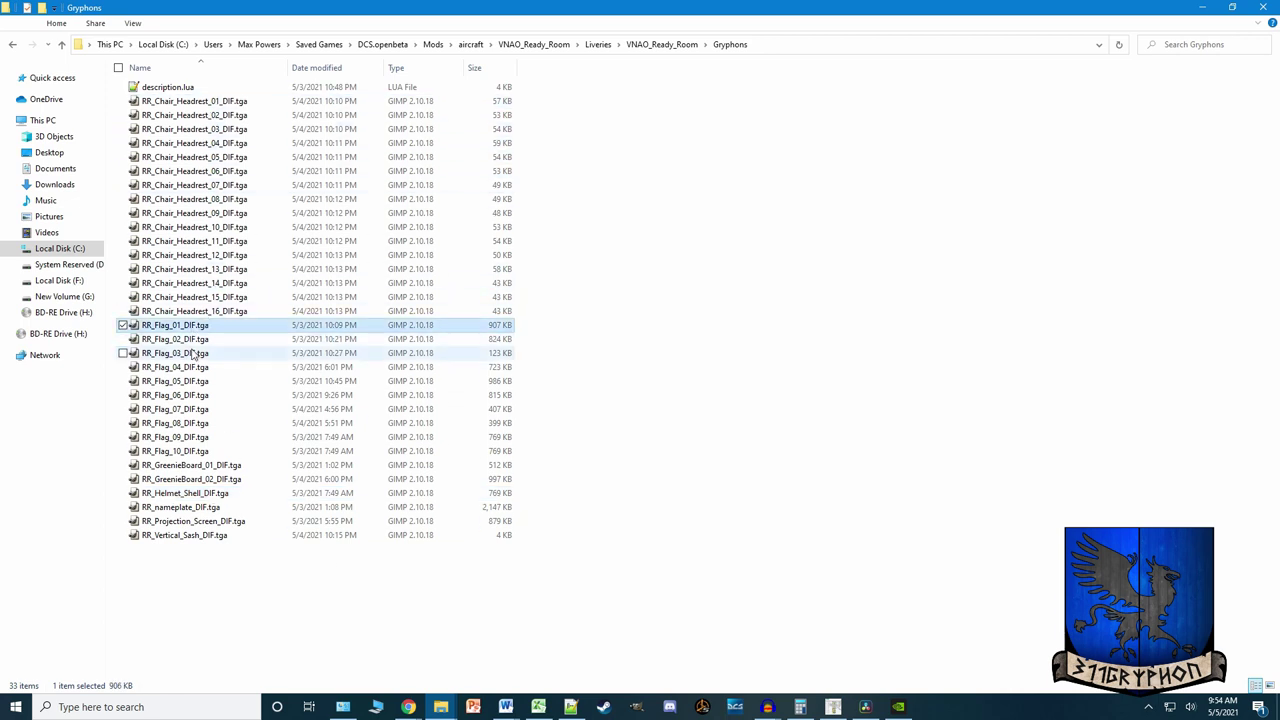
{"action": "left_click", "coordinate": [187, 452]}
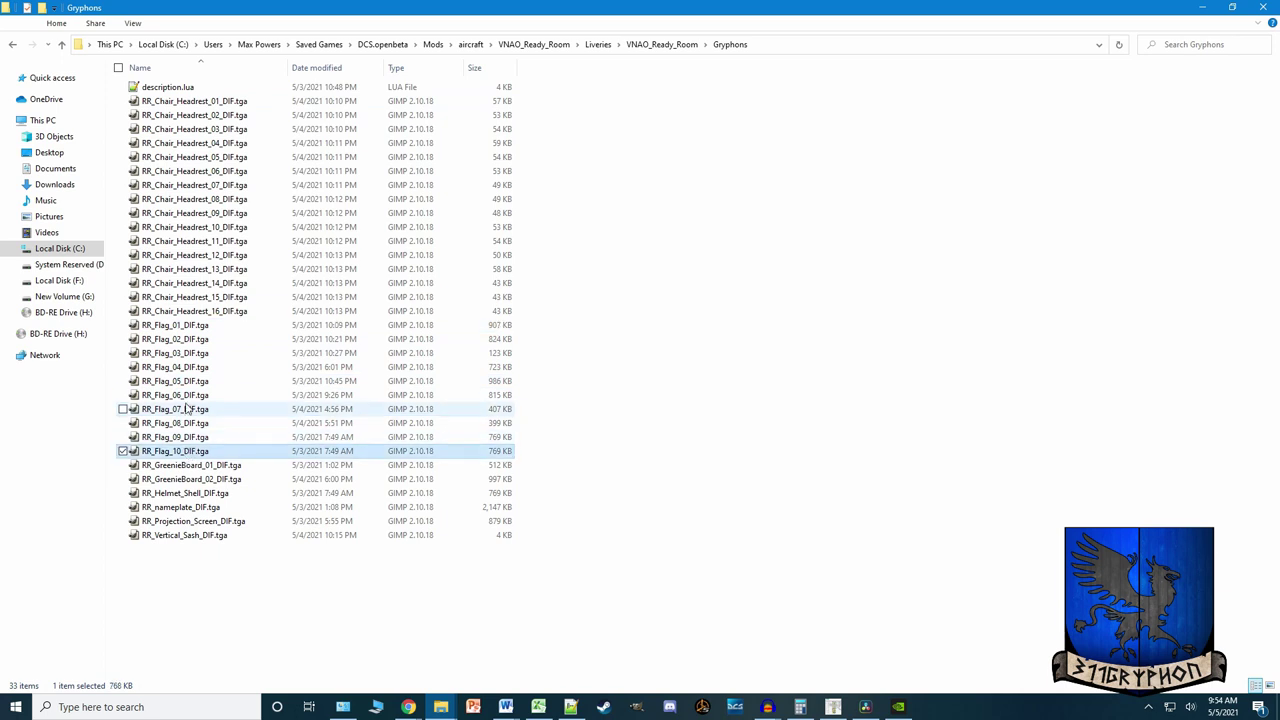
{"action": "left_click", "coordinate": [190, 509]}
{"action": "left_click", "coordinate": [193, 524]}
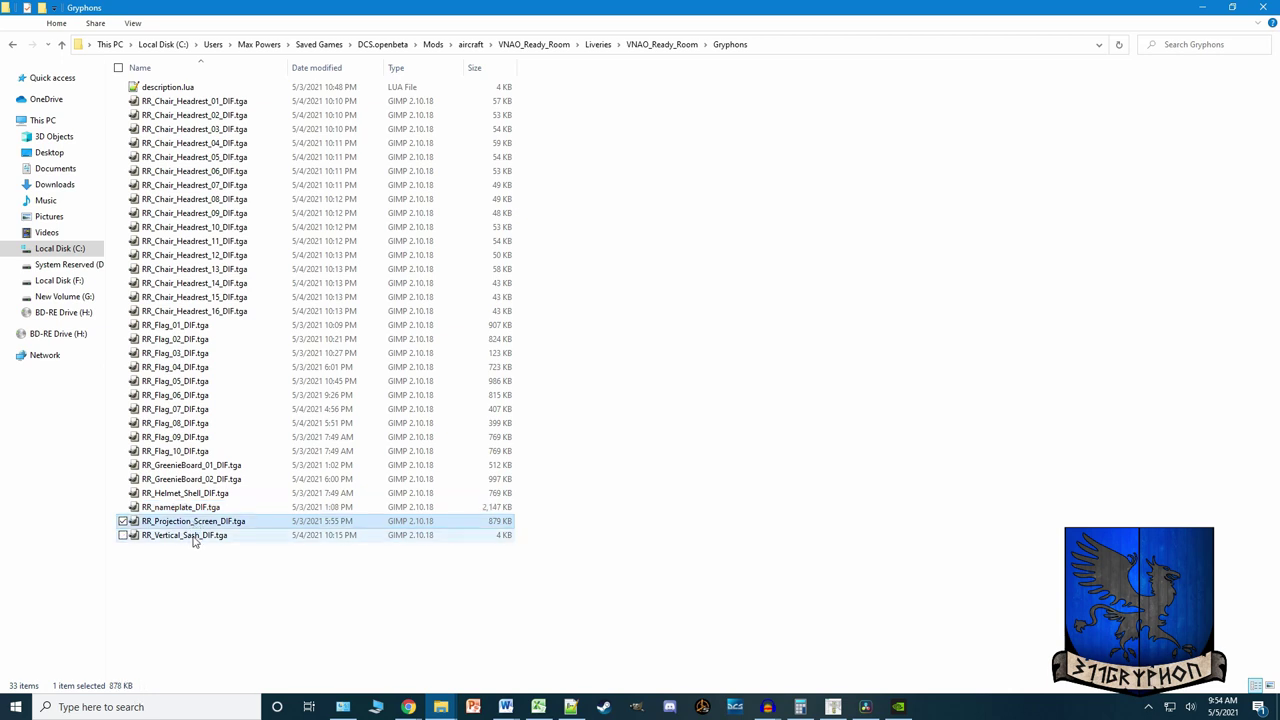
{"action": "left_click", "coordinate": [195, 538]}
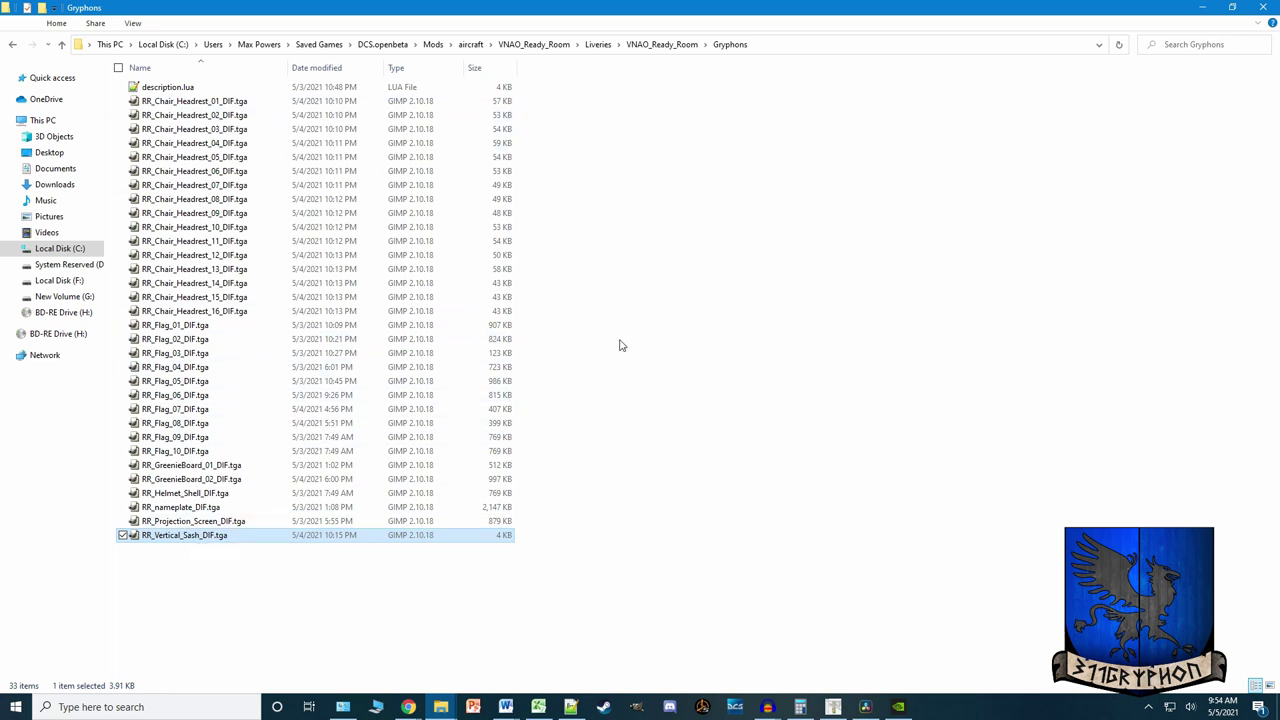
{"action": "left_click", "coordinate": [695, 345]}
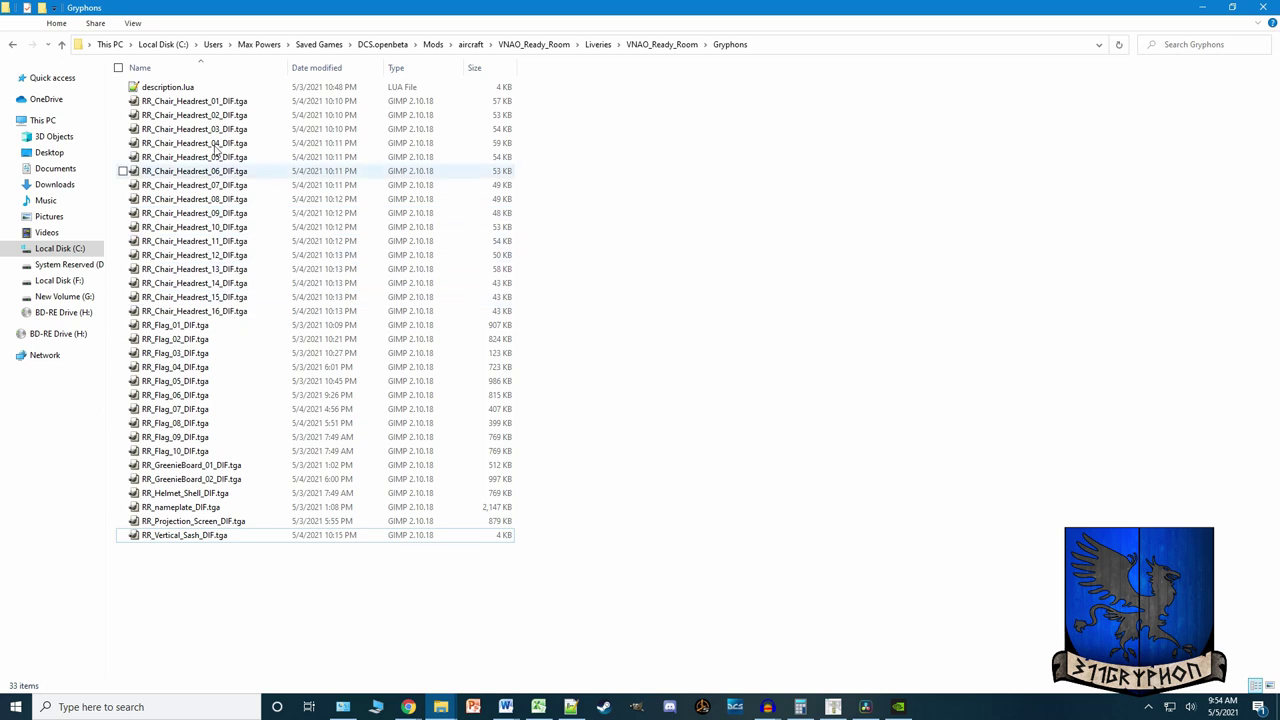
{"action": "double_click", "coordinate": [162, 88]}
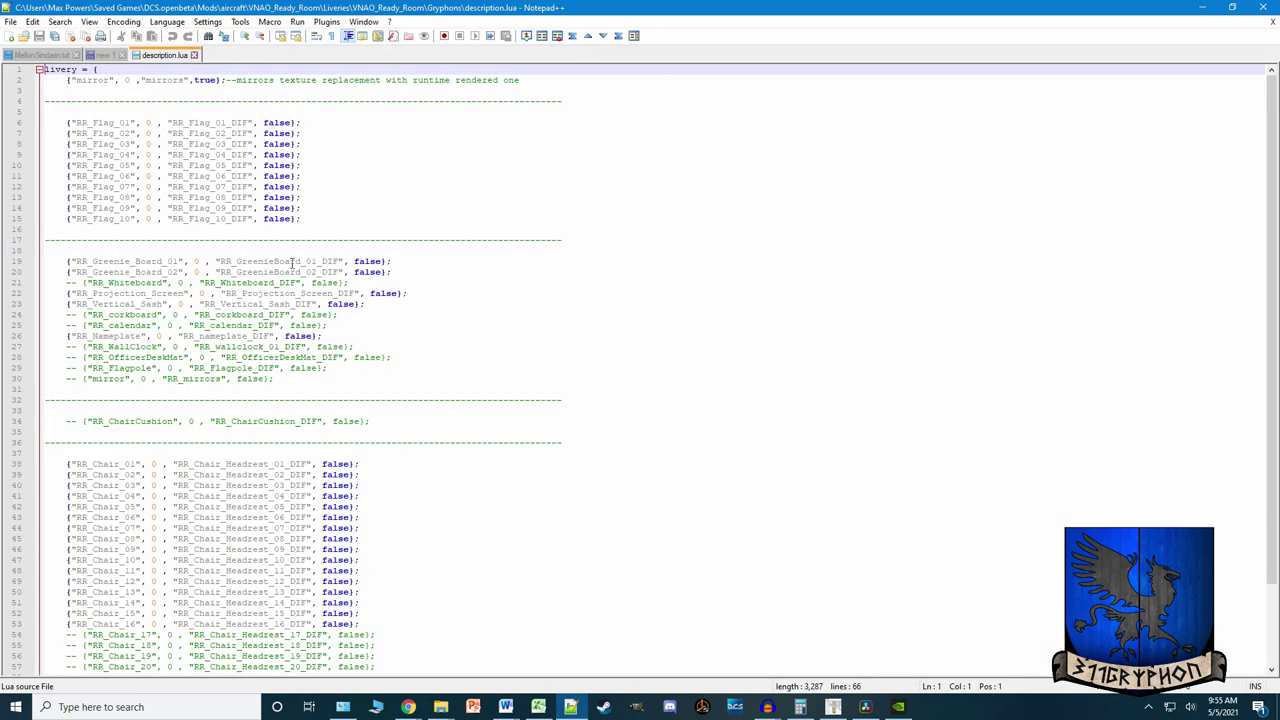
{"action": "scroll", "coordinate": [285, 237], "scroll_direction": "down", "scroll_amount": 3}
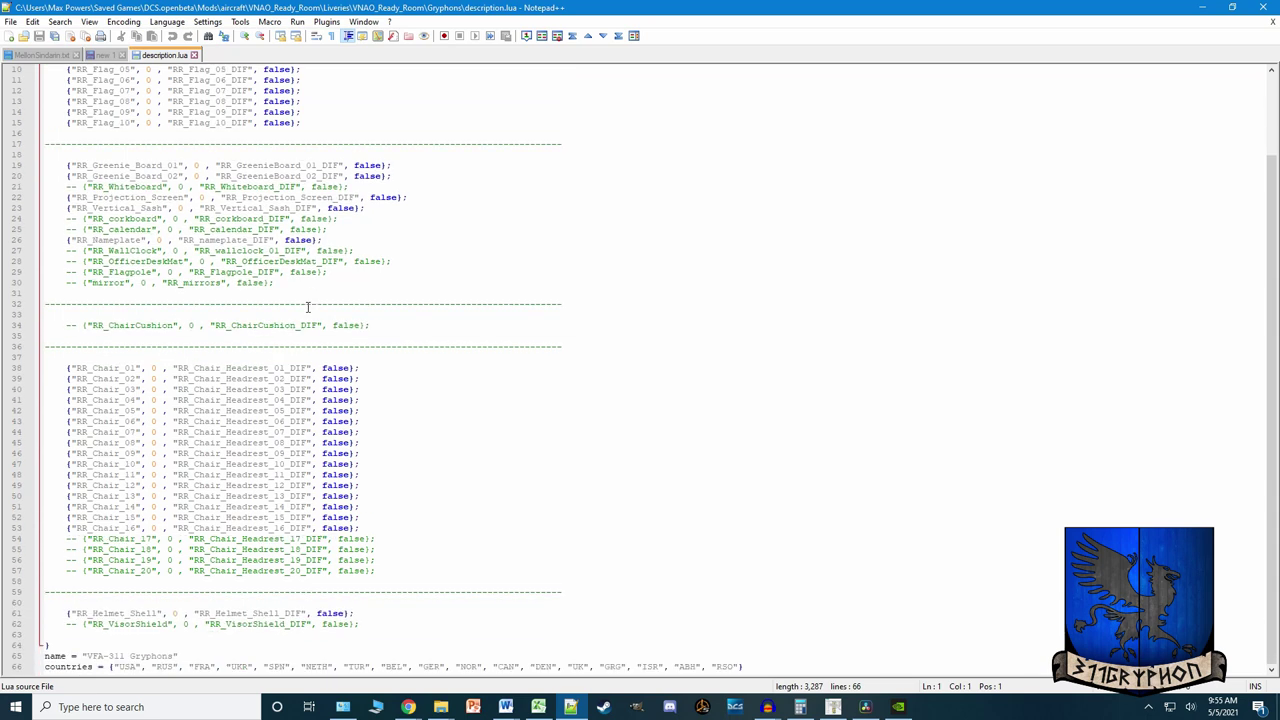
{"action": "left_click", "coordinate": [256, 230]}
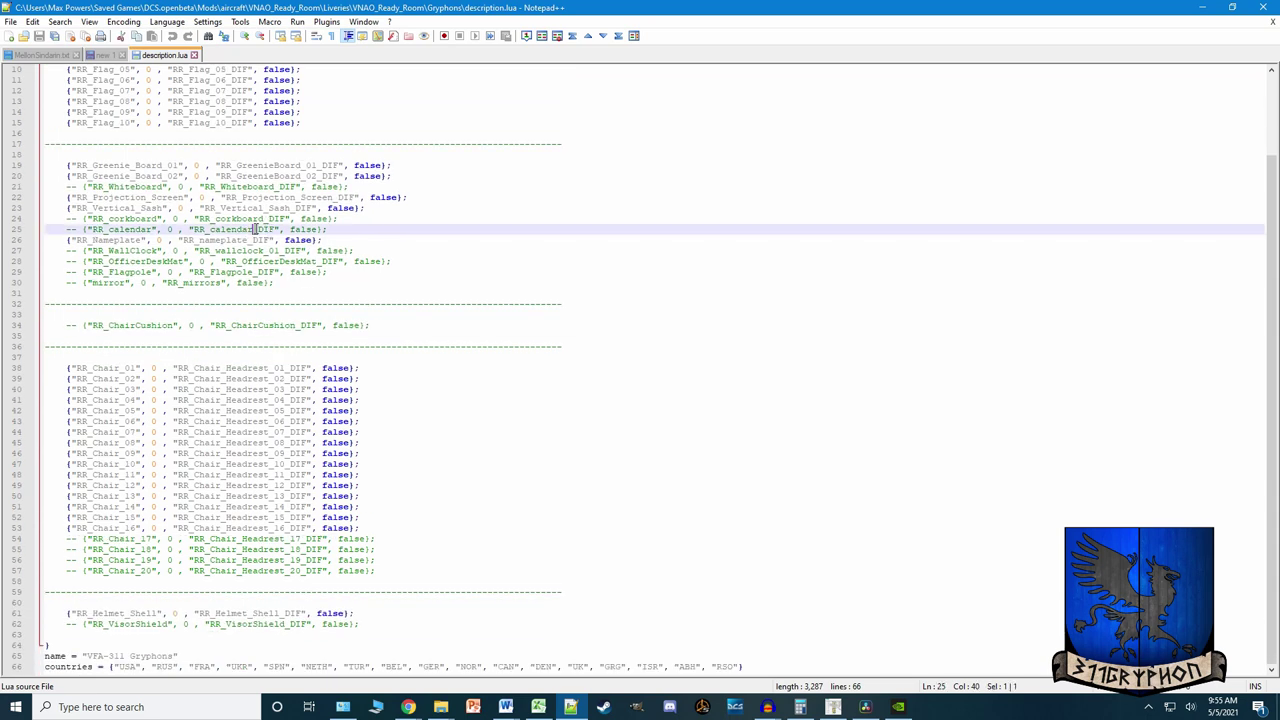
{"action": "left_click", "coordinate": [237, 218]}
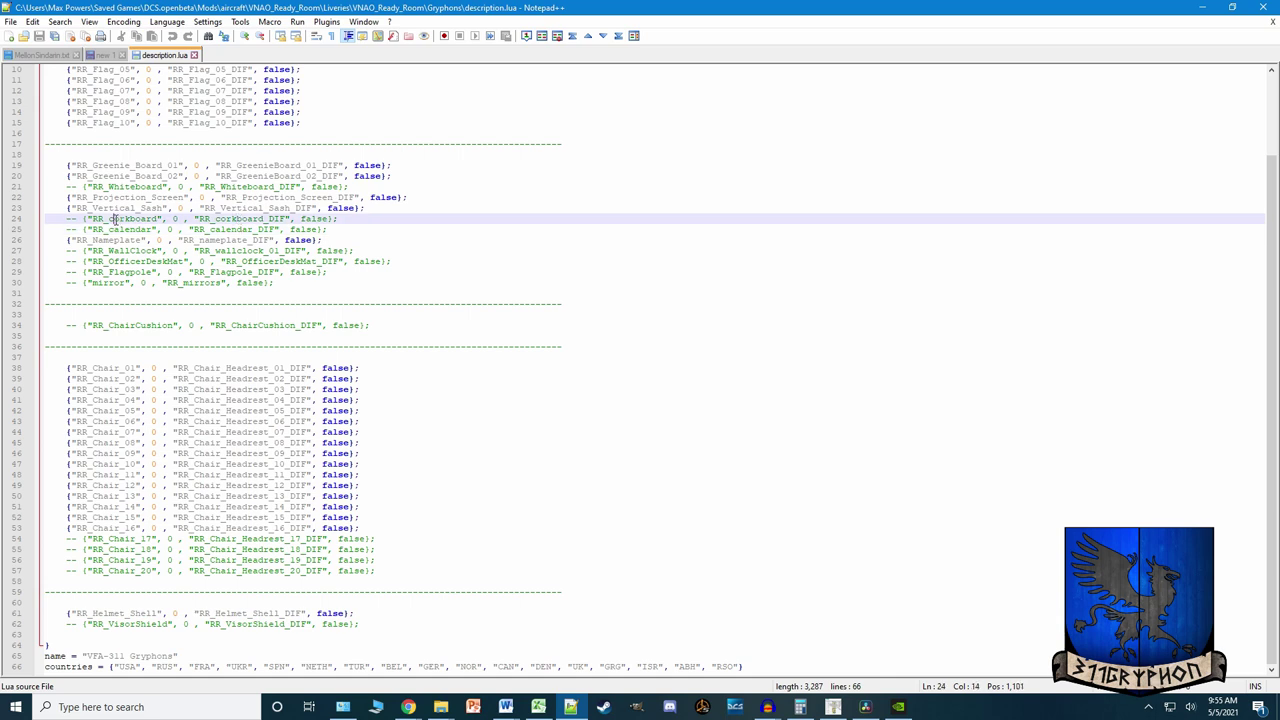
{"action": "left_click_drag", "start_coordinate": [116, 219], "coordinate": [285, 230]}
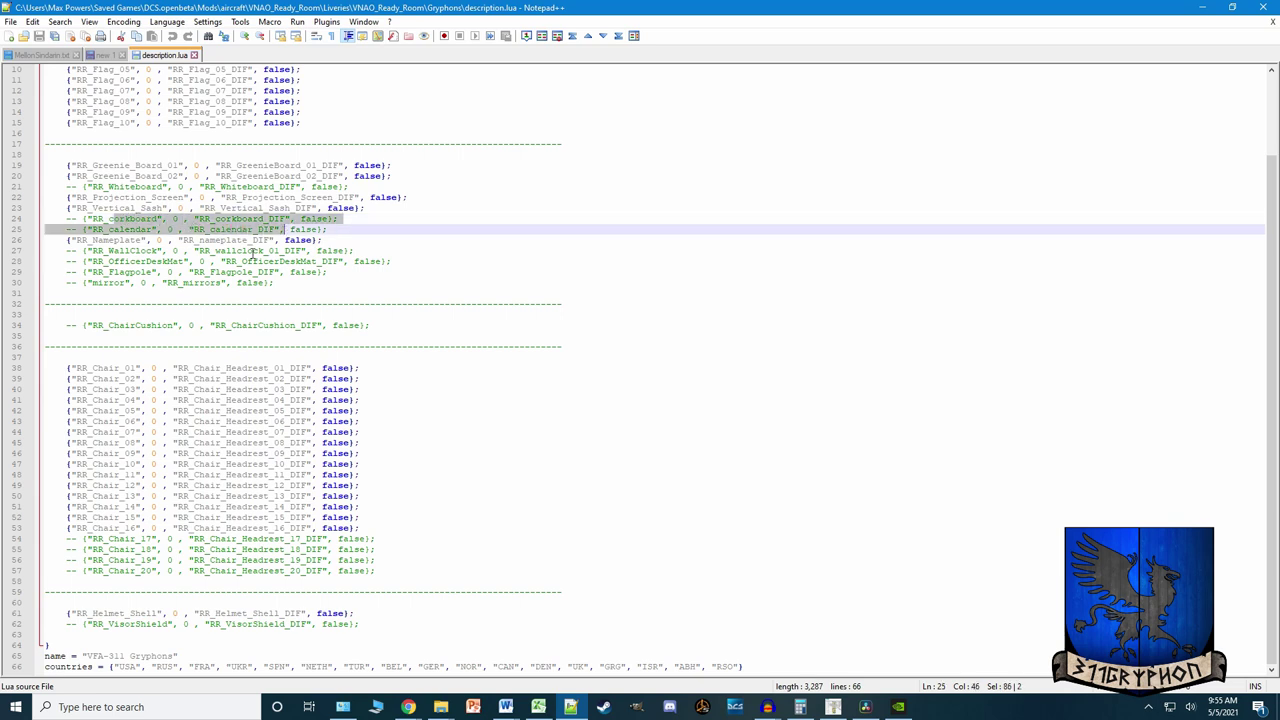
{"action": "left_click_drag", "start_coordinate": [146, 261], "coordinate": [218, 283]}
{"action": "left_click", "coordinate": [138, 262]}
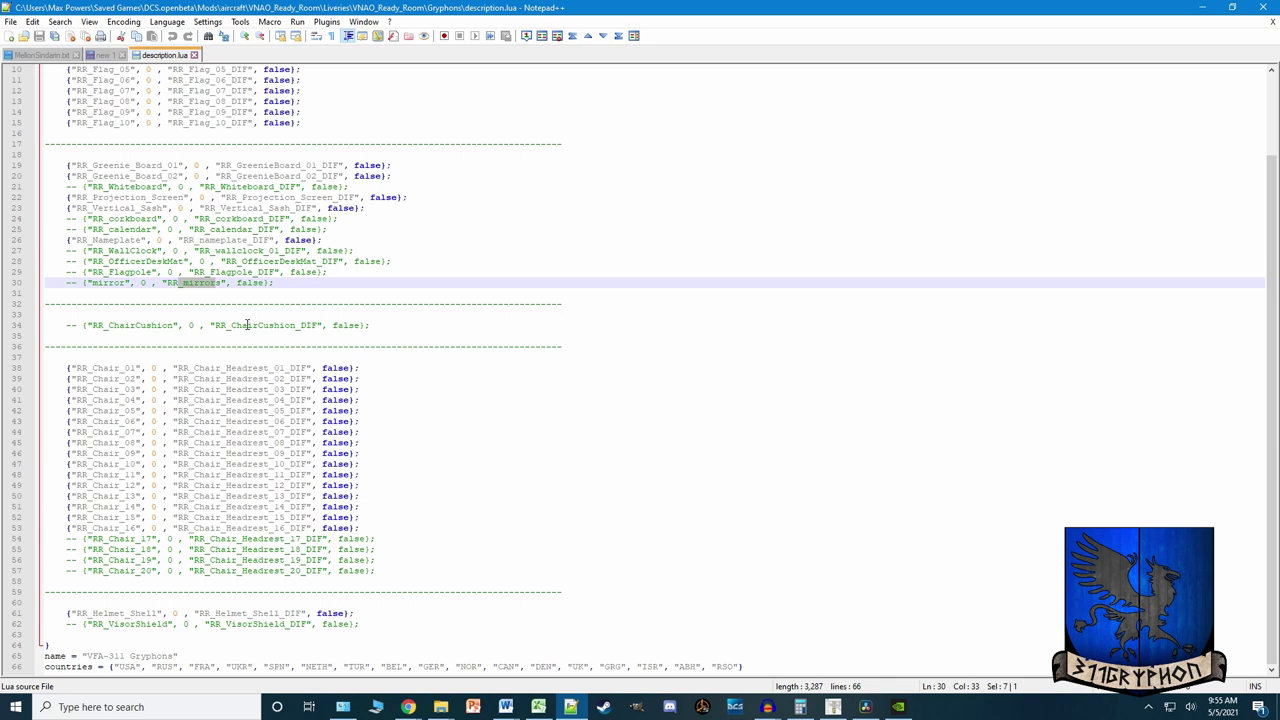
{"action": "left_click", "coordinate": [246, 325]}
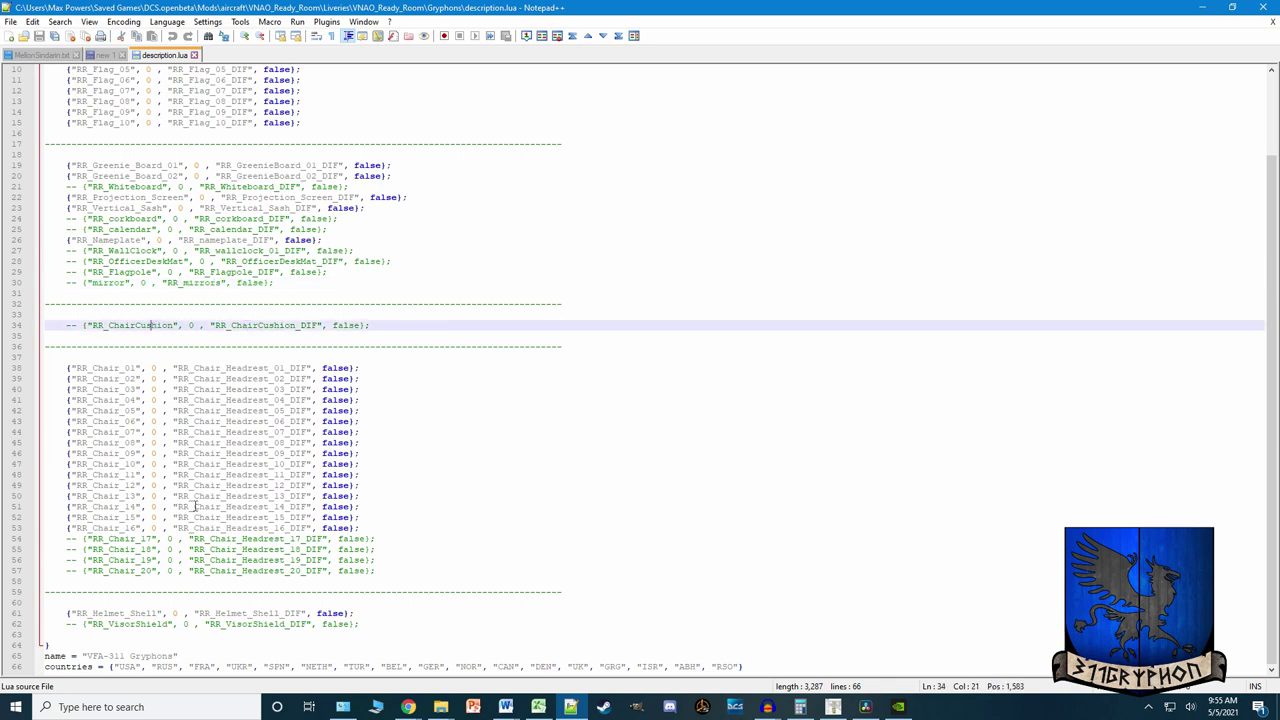
{"action": "left_click", "coordinate": [206, 538]}
{"action": "left_click_drag", "start_coordinate": [325, 570], "coordinate": [95, 540]}
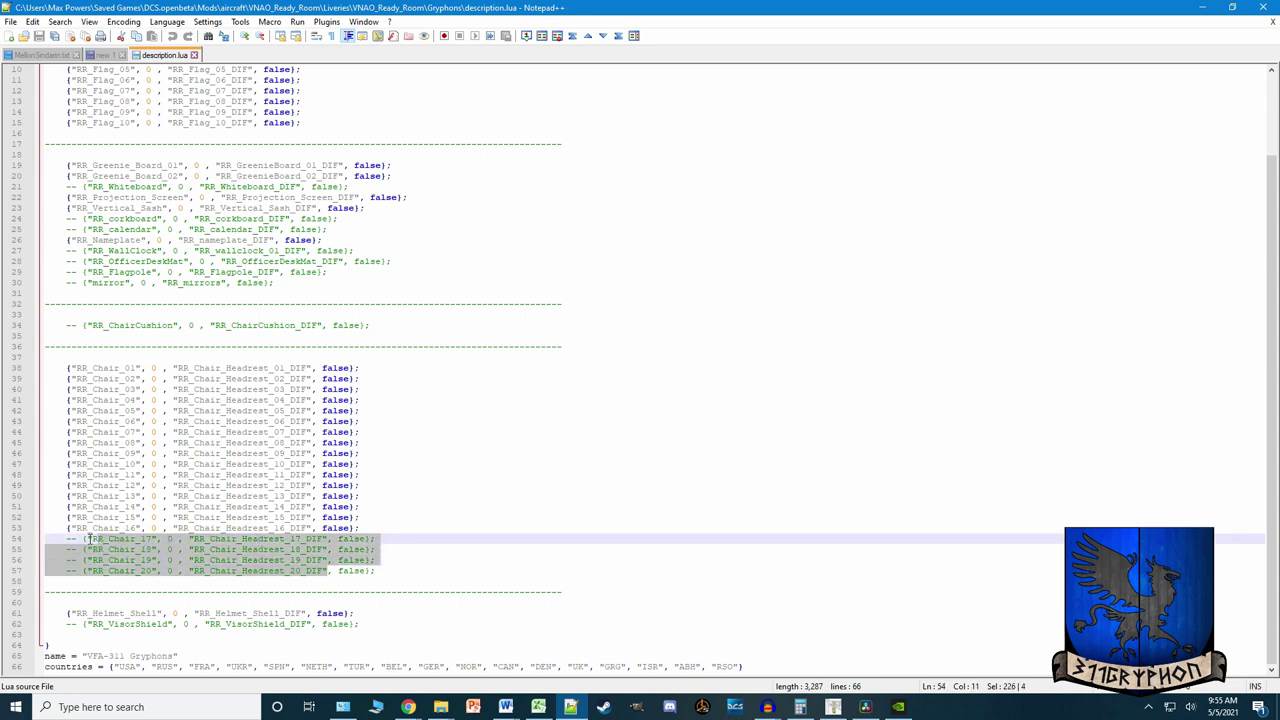
{"action": "left_click", "coordinate": [308, 540]}
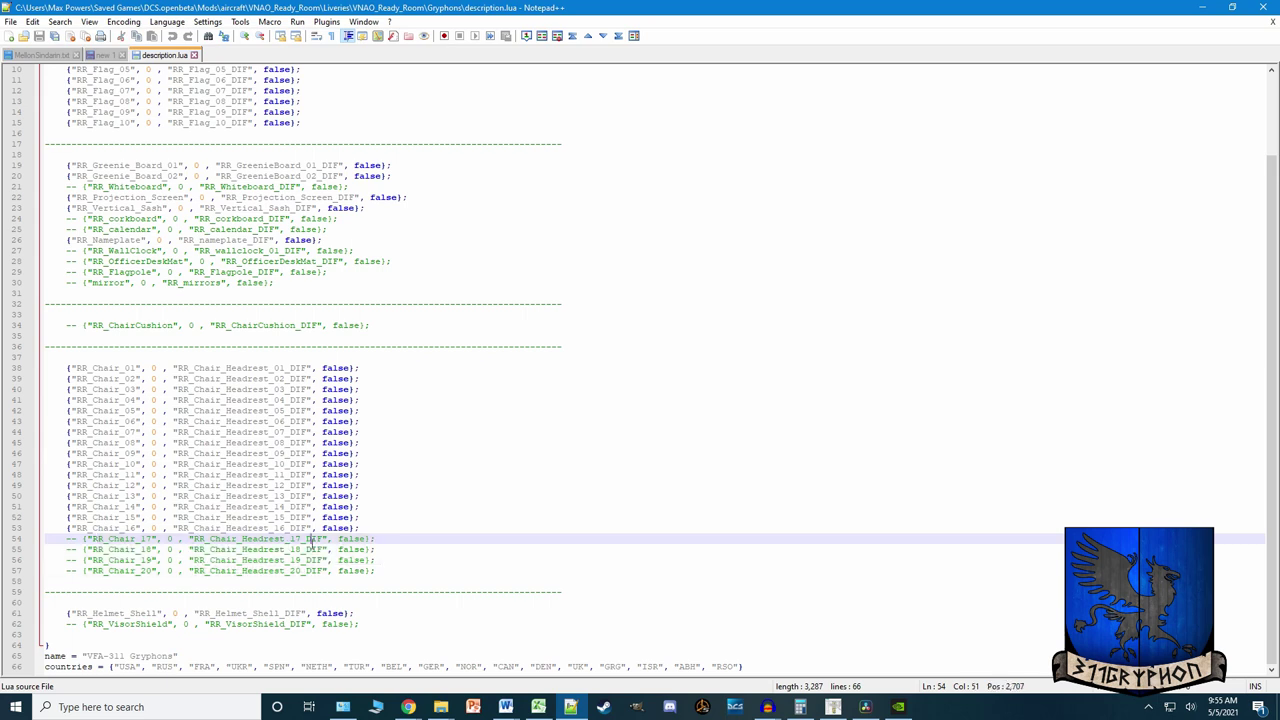
{"action": "left_click_drag", "start_coordinate": [222, 528], "coordinate": [296, 528]}
{"action": "left_click_drag", "start_coordinate": [176, 528], "coordinate": [302, 530]}
{"action": "left_click", "coordinate": [295, 540]}
{"action": "left_click", "coordinate": [295, 549]}
{"action": "left_click", "coordinate": [295, 560]}
{"action": "left_click", "coordinate": [295, 570]}
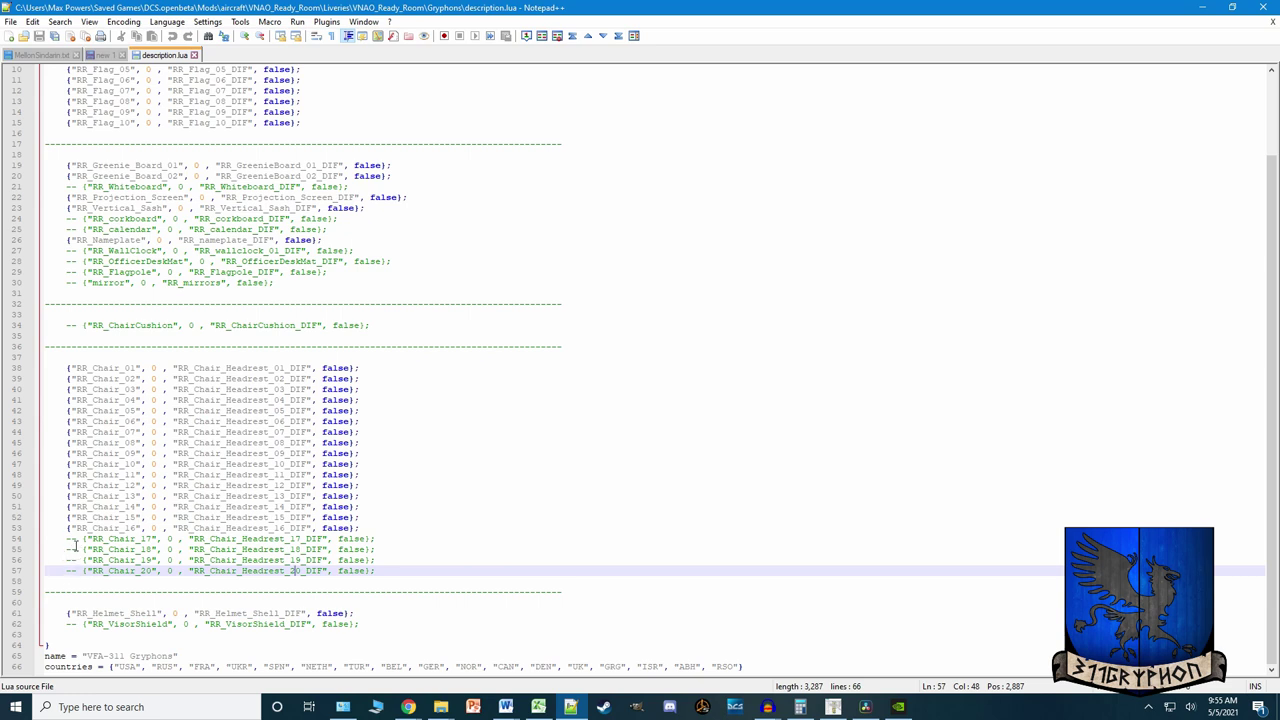
{"action": "left_click_drag", "start_coordinate": [81, 539], "coordinate": [67, 550]}
{"action": "double_click", "coordinate": [69, 570]}
{"action": "scroll", "coordinate": [207, 566], "scroll_direction": "up", "scroll_amount": 3}
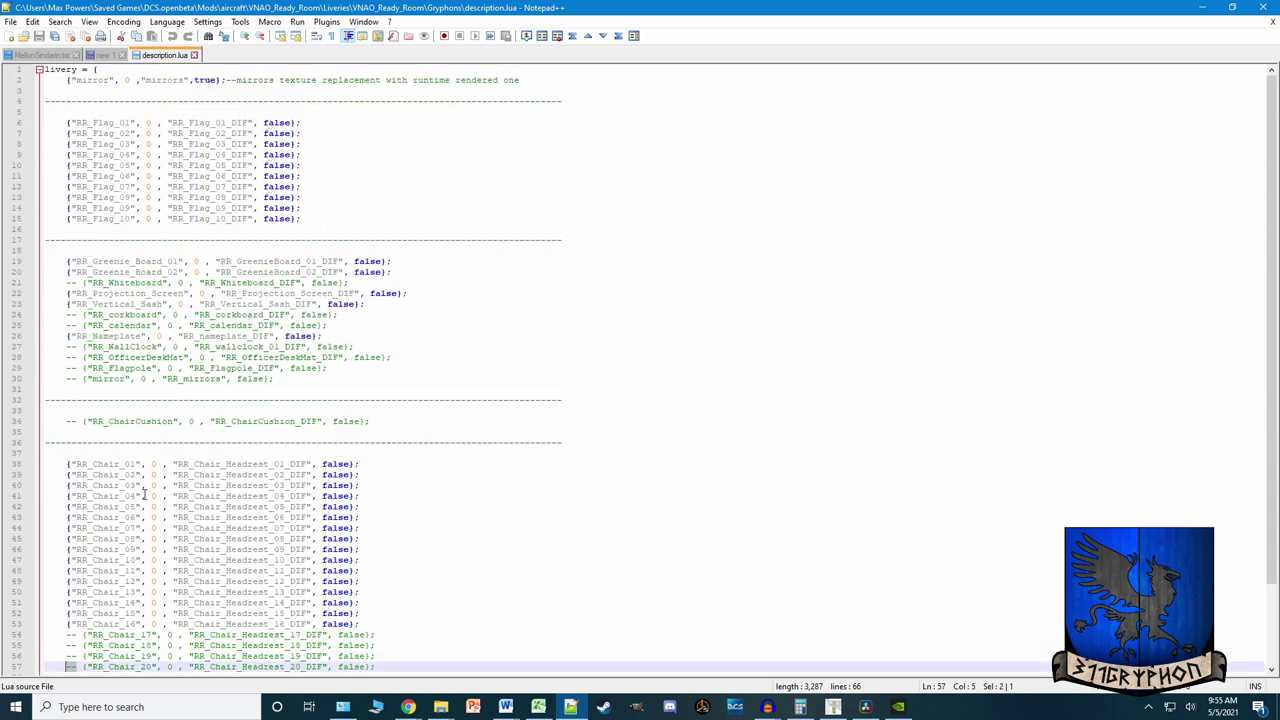
{"action": "scroll", "coordinate": [272, 600], "scroll_direction": "down", "scroll_amount": 2}
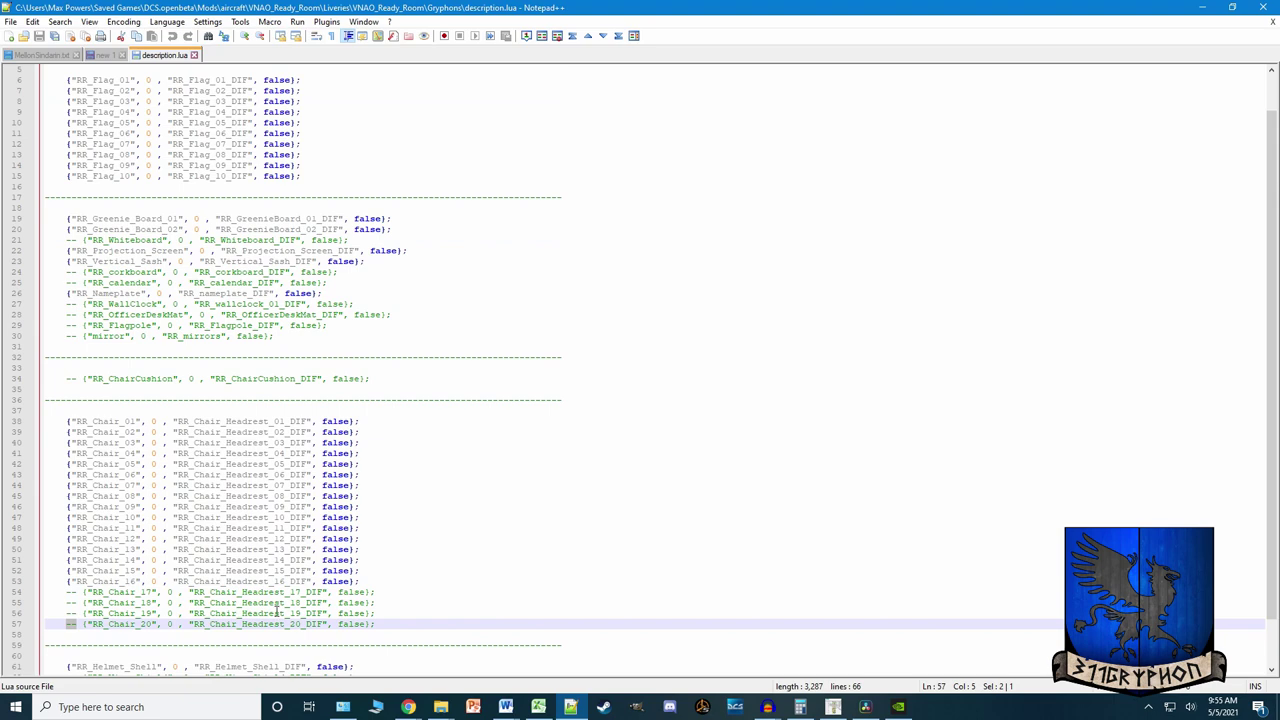